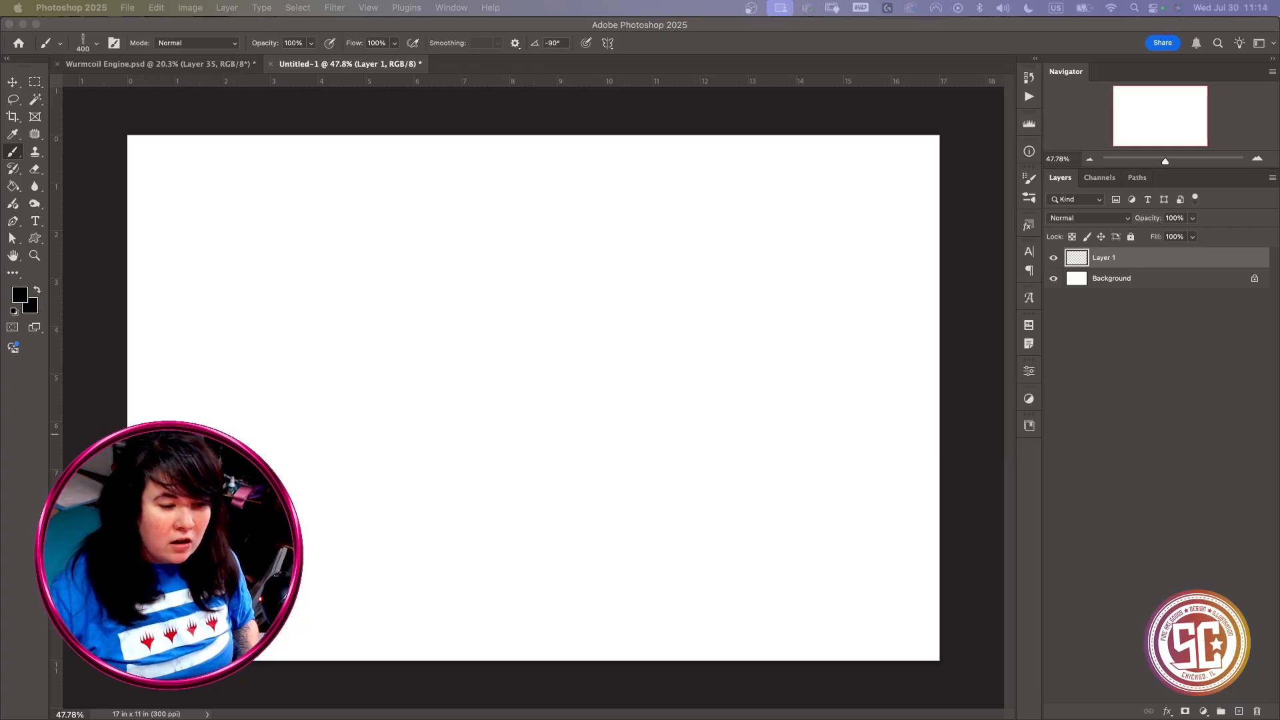
pyautogui.click(357, 64)
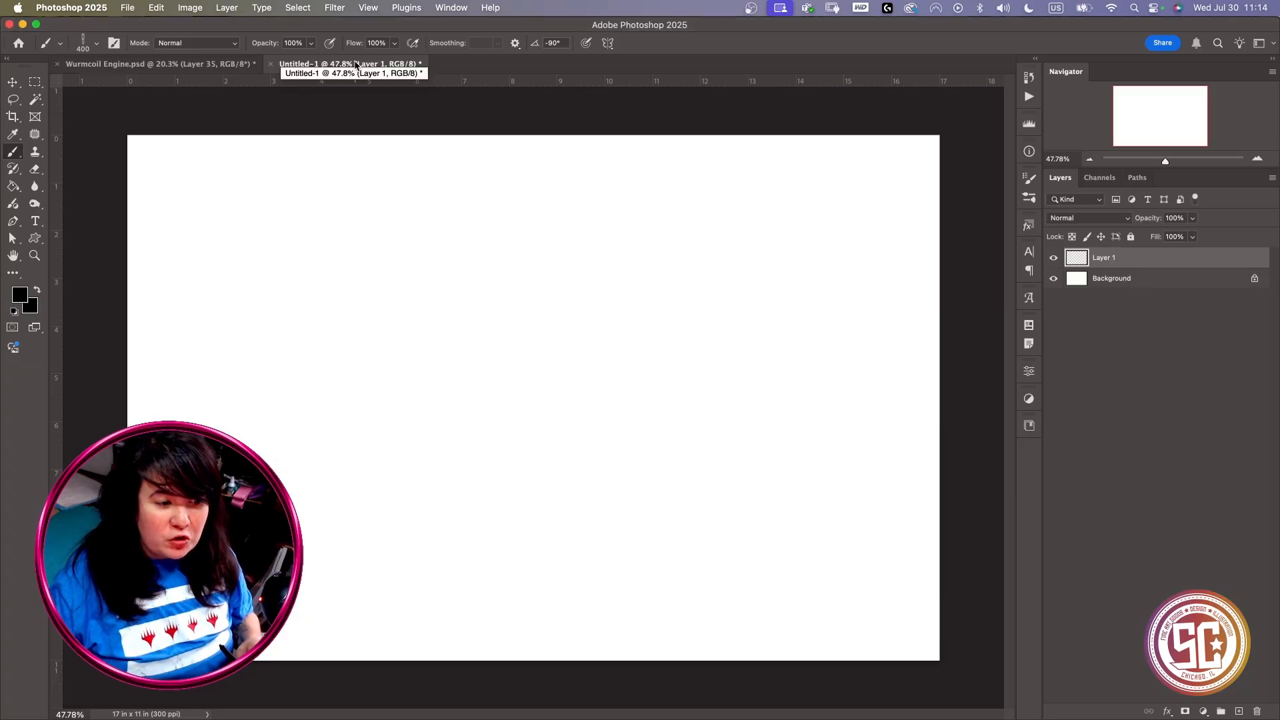
pyautogui.click(159, 8)
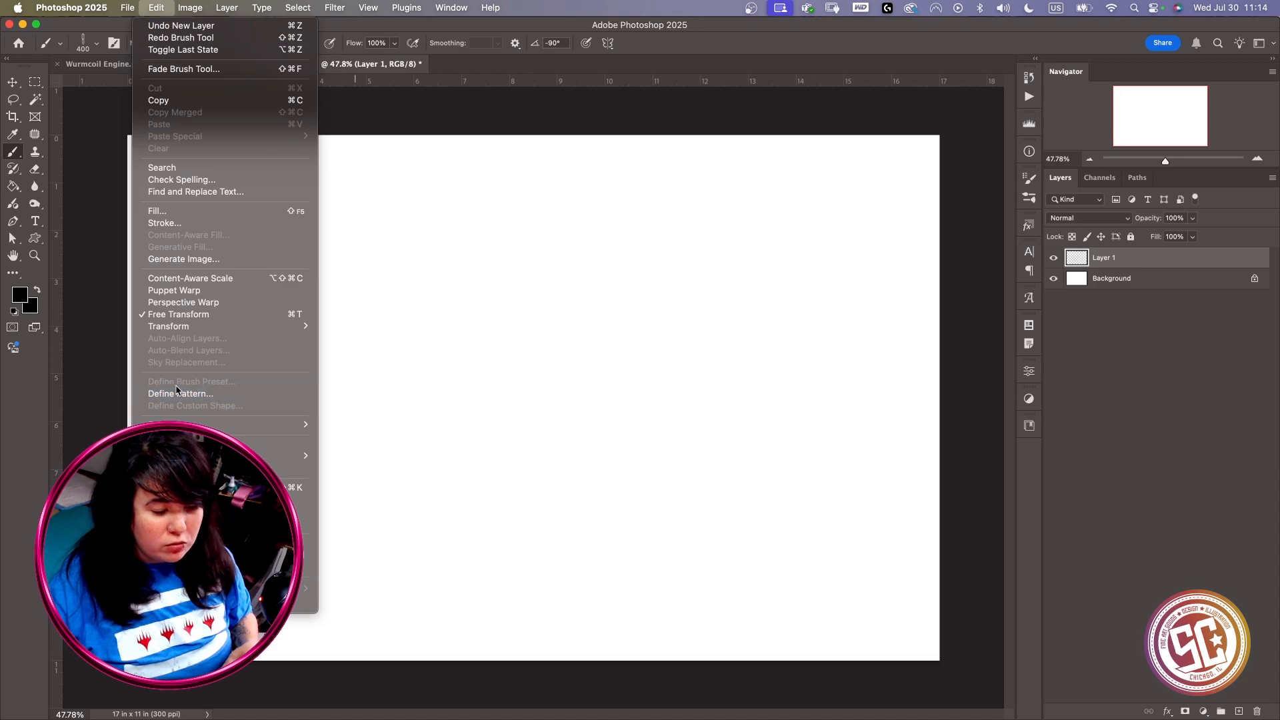
pyautogui.click(479, 199)
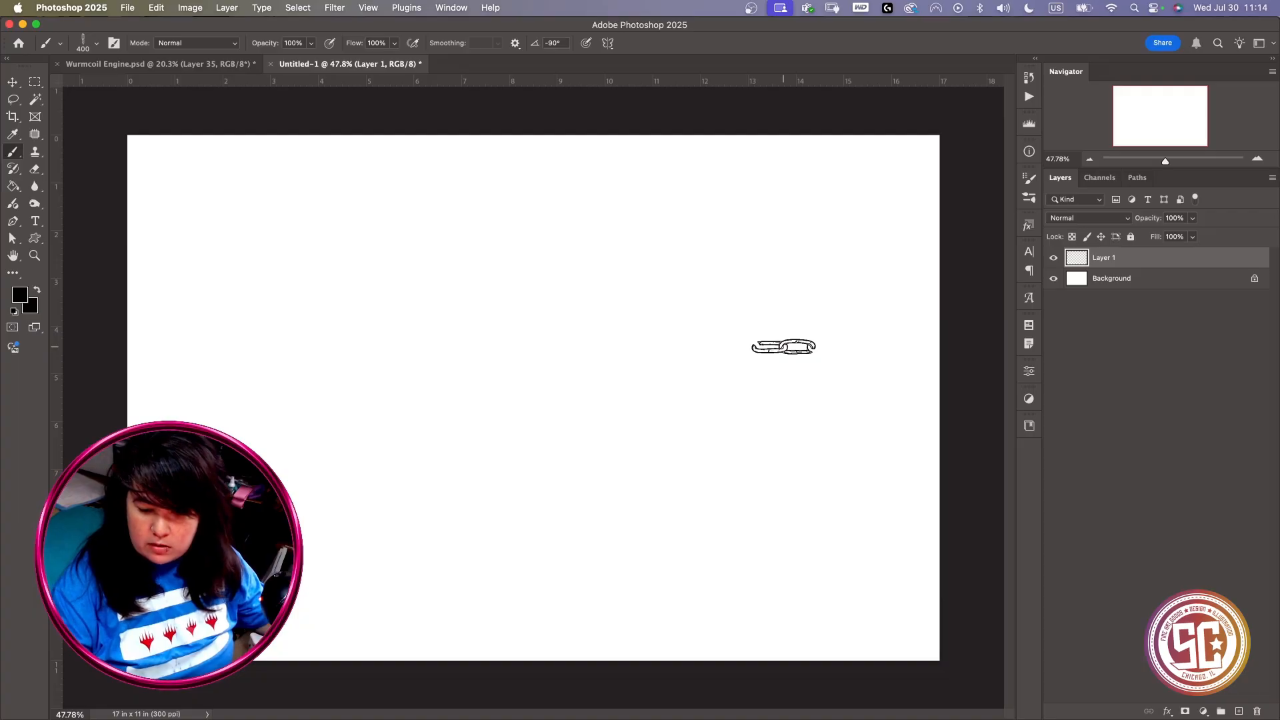
# Choose the first oval brush tip in the Untitled Brushes group and set its size to 62 px
pyautogui.rightClick(747, 379)
pyautogui.moveTo(1052, 674); pyautogui.dragTo(1054, 449)
pyautogui.click(788, 484)
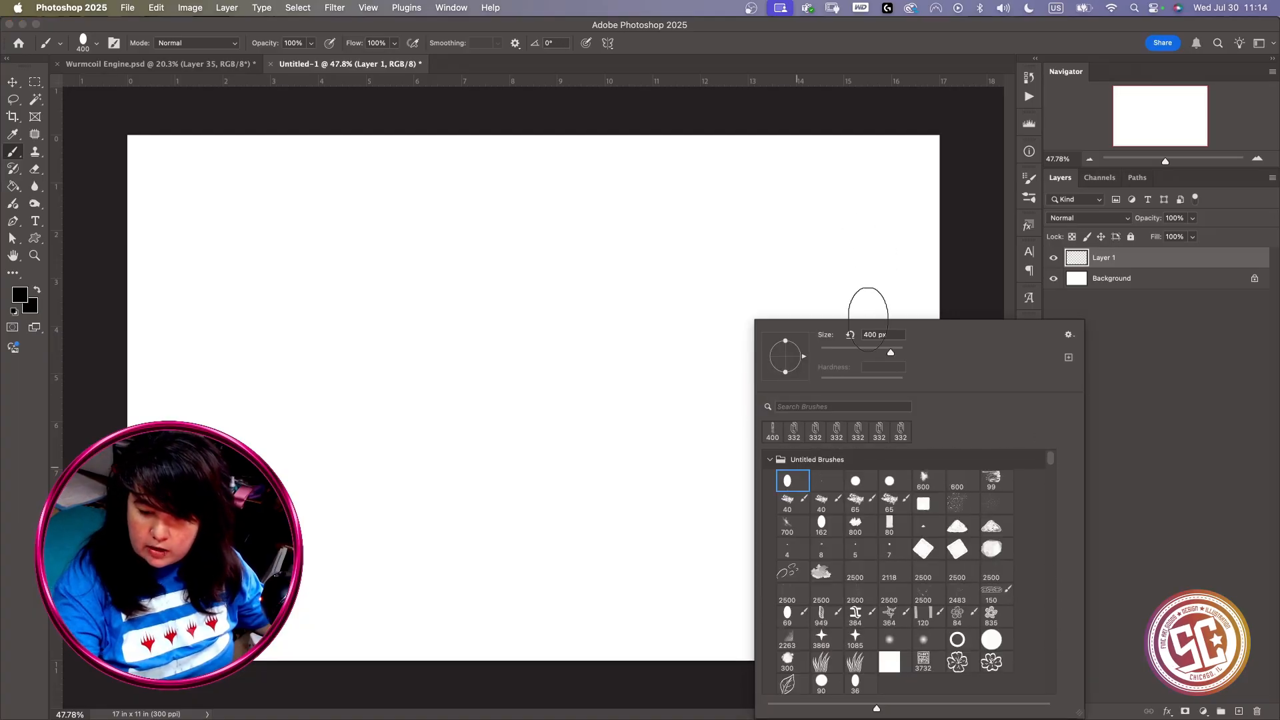
pyautogui.moveTo(891, 354); pyautogui.dragTo(866, 361)
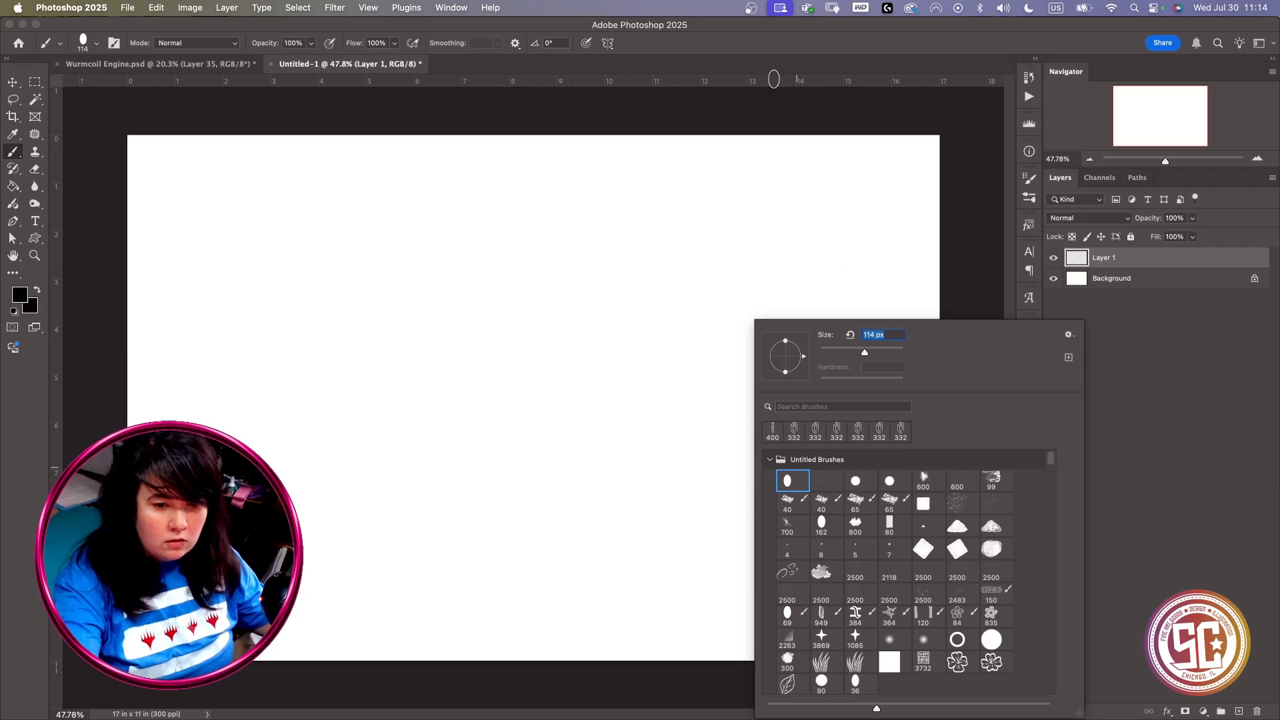
pyautogui.click(720, 70)
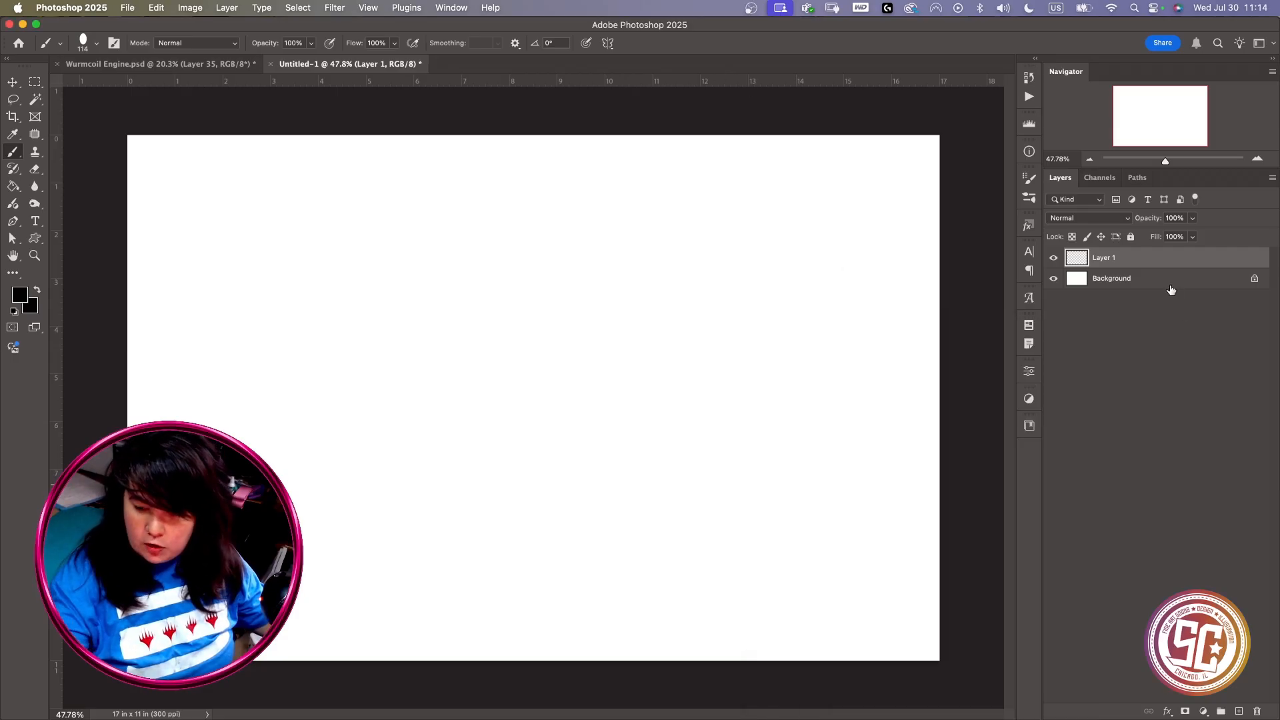
pyautogui.rightClick(390, 260)
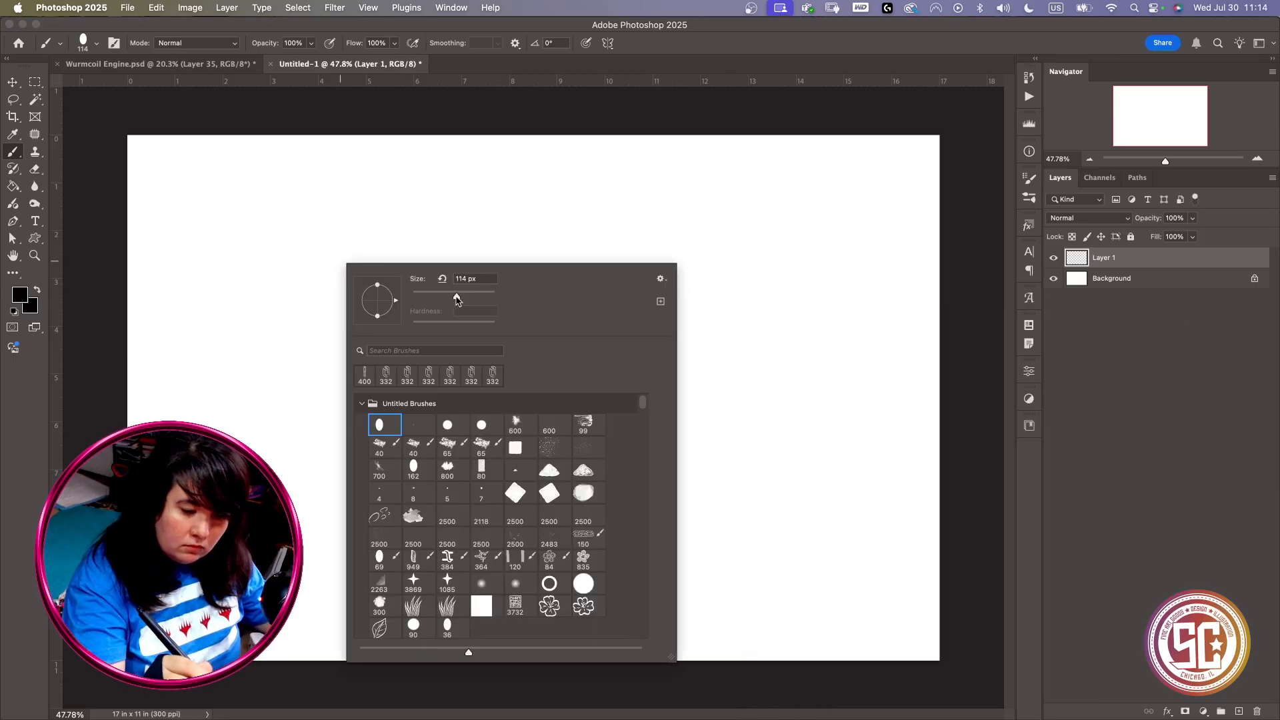
pyautogui.moveTo(456, 299); pyautogui.dragTo(436, 299)
pyautogui.click(580, 69)
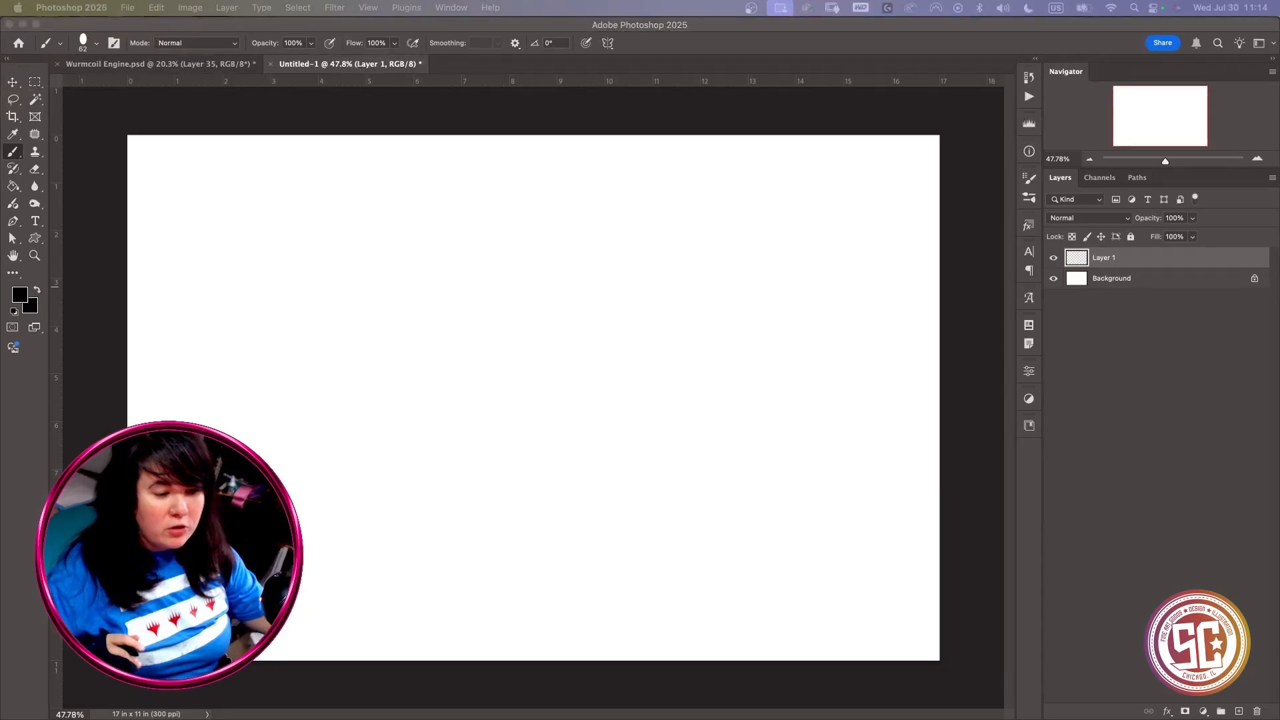
pyautogui.click(594, 77)
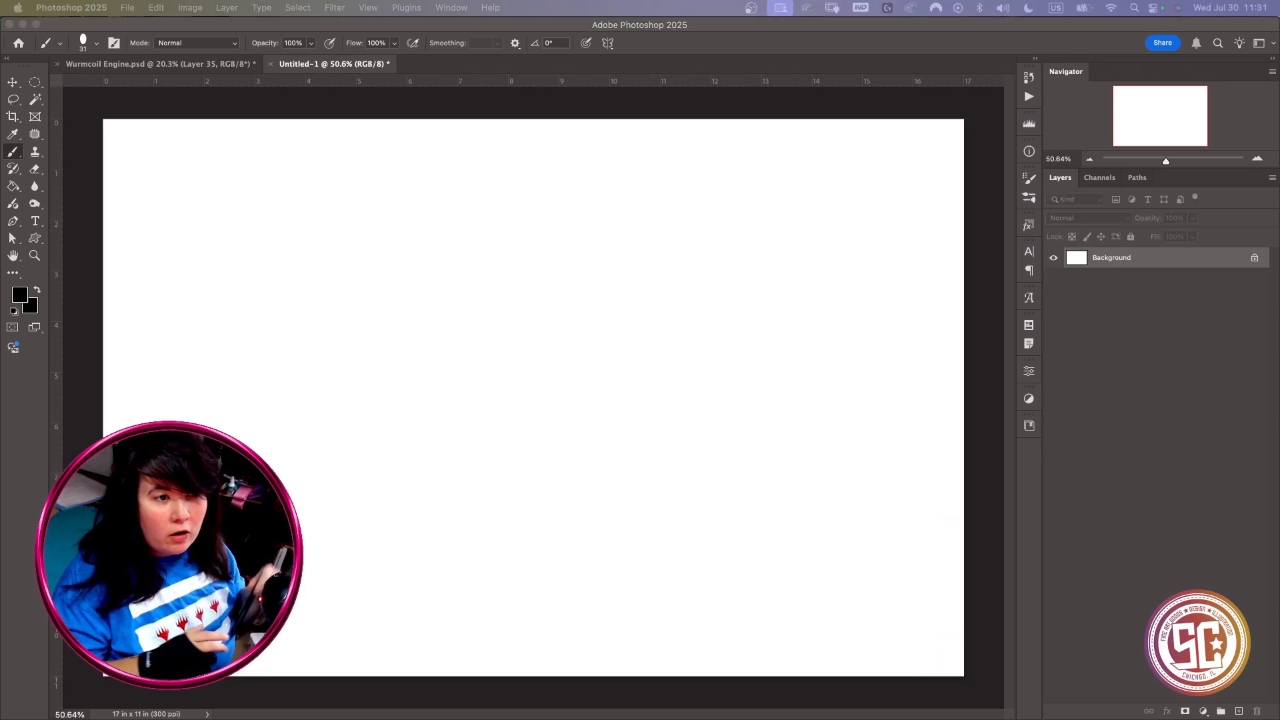
# Add a new layer above the background and make a circular selection about 6.5 inches across near the canvas centre
pyautogui.click(1239, 712)
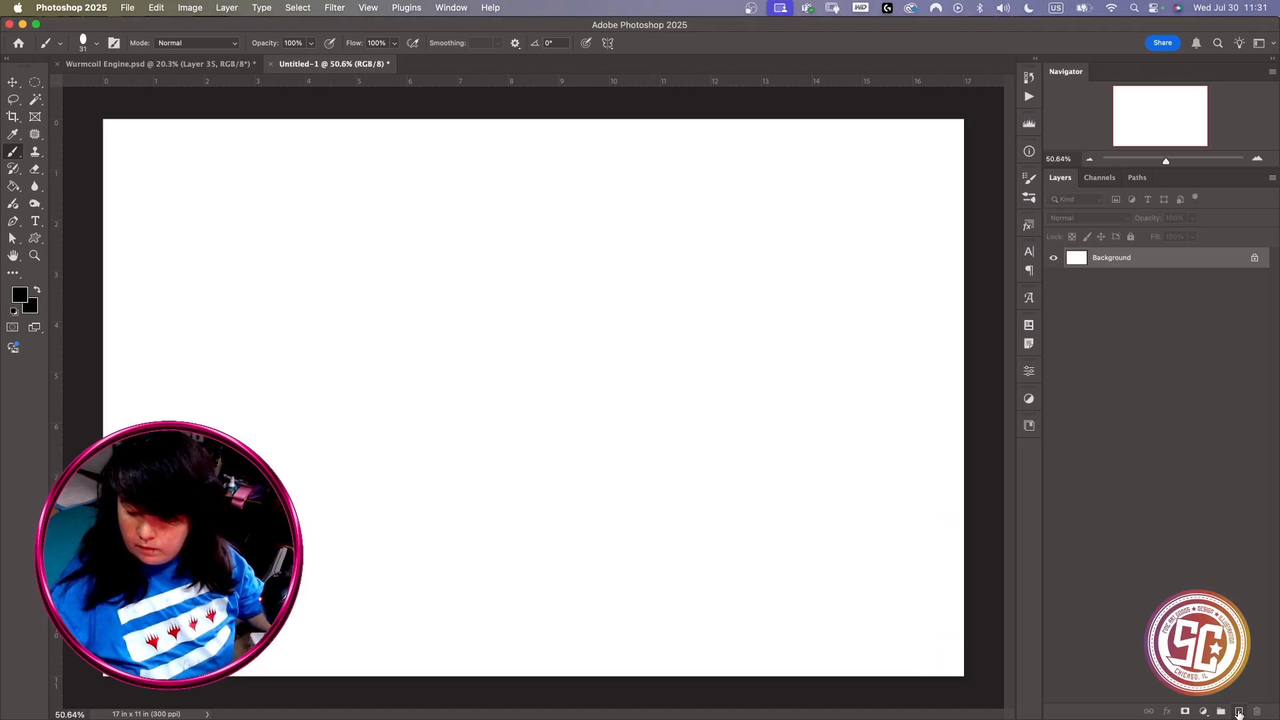
pyautogui.click(1238, 712)
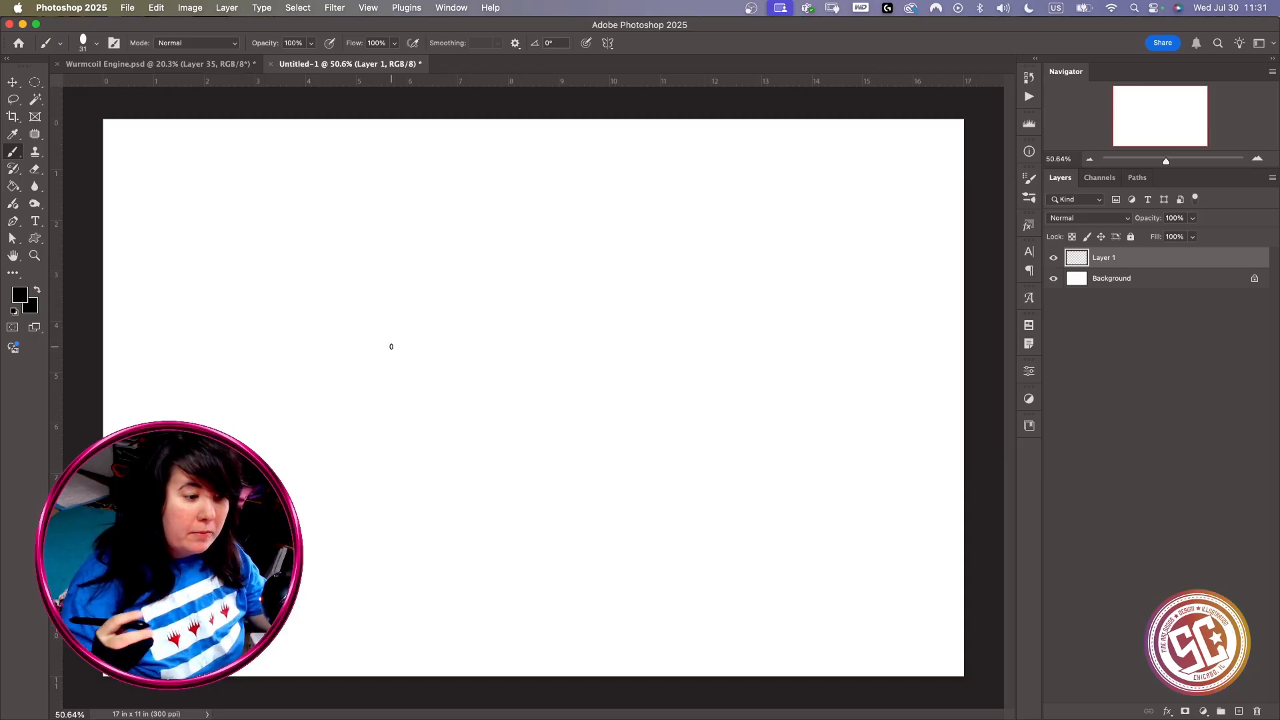
pyautogui.press('m')
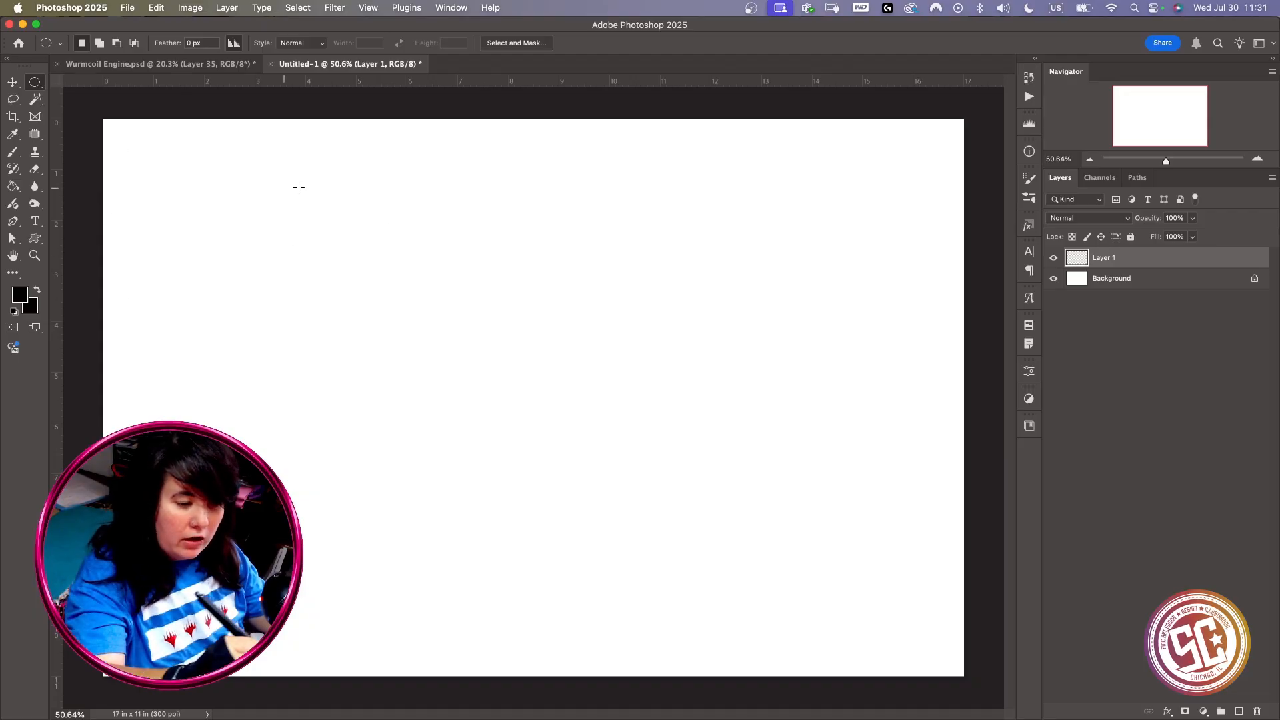
pyautogui.moveTo(332, 217)
pyautogui.mouseDown()
pyautogui.moveTo(394, 300)
pyautogui.moveTo(657, 572)
pyautogui.moveTo(661, 547)
pyautogui.mouseUp()
# Set the brush size to 57 px and paint a black outline around the inside edge of the circular selection
pyautogui.press('b')
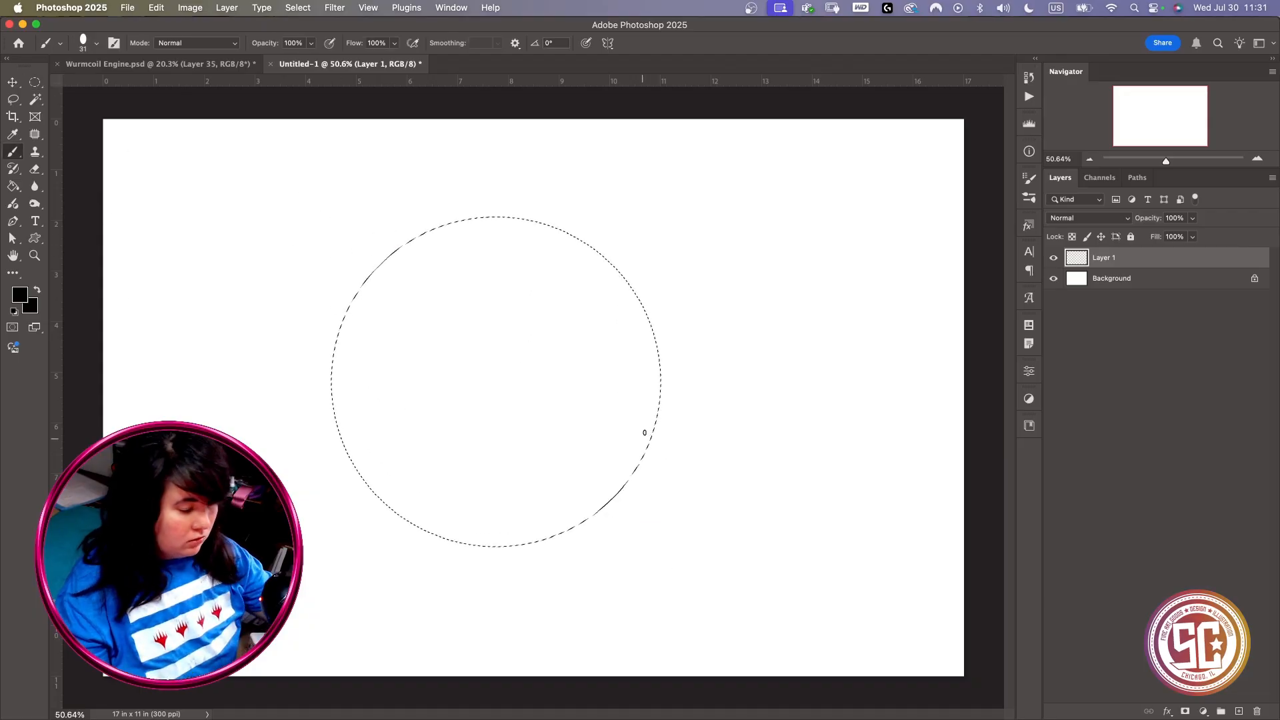
pyautogui.rightClick(658, 417)
pyautogui.moveTo(742, 355); pyautogui.dragTo(752, 355)
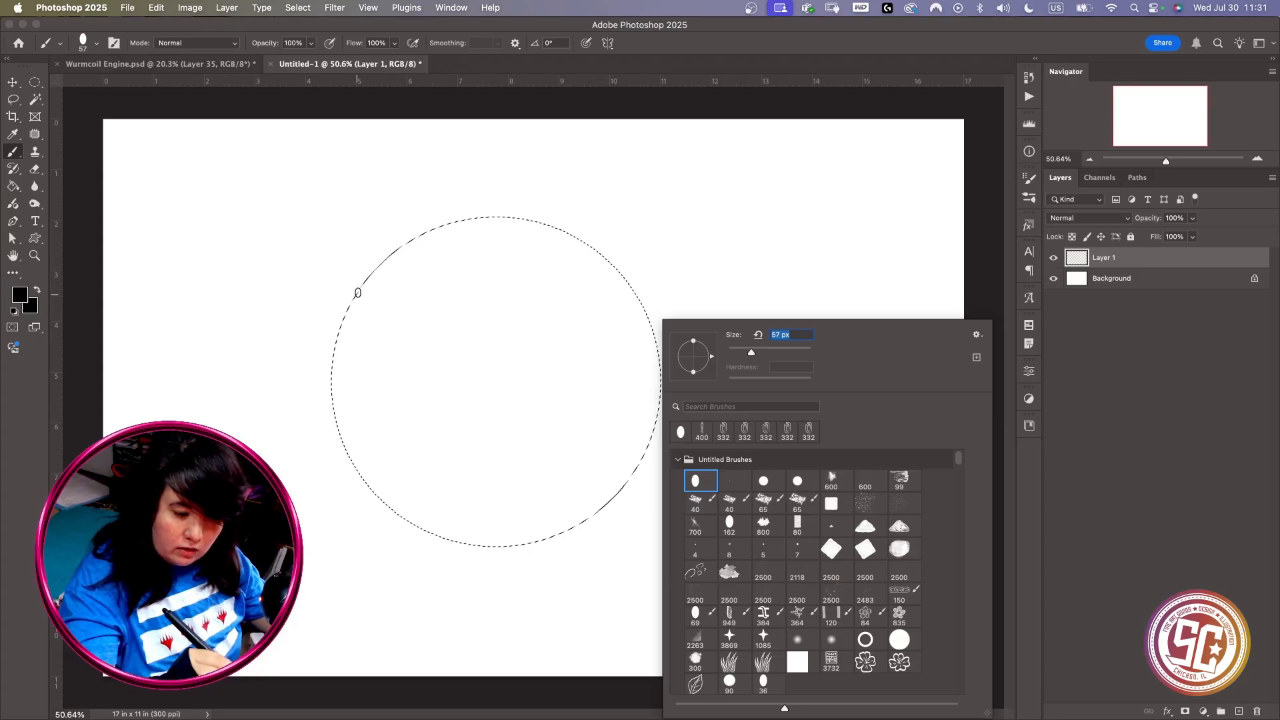
pyautogui.moveTo(357, 293)
pyautogui.mouseDown()
pyautogui.moveTo(336, 349)
pyautogui.moveTo(339, 424)
pyautogui.moveTo(384, 498)
pyautogui.moveTo(452, 537)
pyautogui.moveTo(535, 540)
pyautogui.moveTo(609, 504)
pyautogui.moveTo(652, 420)
pyautogui.moveTo(652, 342)
pyautogui.moveTo(611, 267)
pyautogui.moveTo(531, 221)
pyautogui.moveTo(442, 226)
pyautogui.moveTo(392, 256)
pyautogui.moveTo(331, 373)
pyautogui.moveTo(370, 475)
pyautogui.moveTo(410, 510)
pyautogui.moveTo(458, 532)
pyautogui.moveTo(557, 528)
pyautogui.moveTo(628, 468)
pyautogui.moveTo(657, 379)
pyautogui.mouseUp()
pyautogui.moveTo(634, 302)
pyautogui.mouseDown()
pyautogui.moveTo(565, 232)
pyautogui.moveTo(463, 221)
pyautogui.moveTo(380, 277)
pyautogui.moveTo(337, 350)
pyautogui.mouseUp()
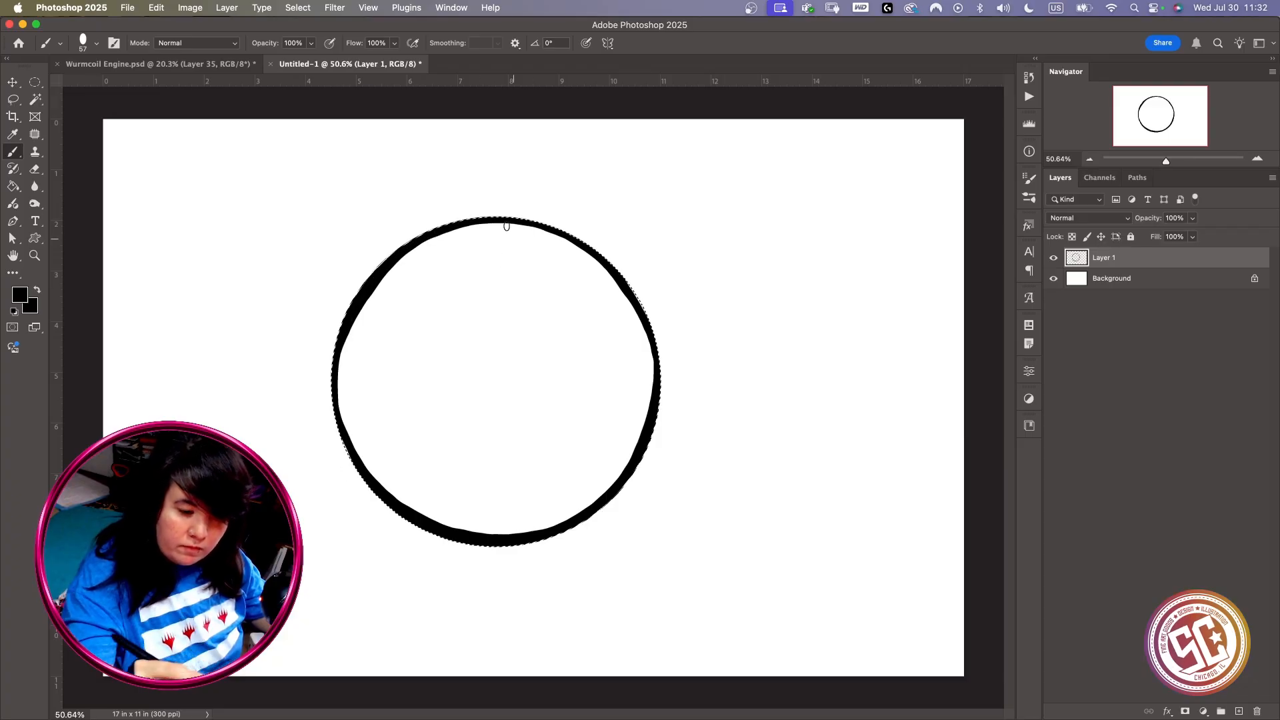
# Paint a smaller concentric black circle inside the outline to form a ring, thickening its line in places
pyautogui.moveTo(419, 290)
pyautogui.mouseDown()
pyautogui.moveTo(387, 341)
pyautogui.moveTo(385, 407)
pyautogui.moveTo(424, 467)
pyautogui.moveTo(501, 494)
pyautogui.moveTo(575, 467)
pyautogui.moveTo(613, 403)
pyautogui.moveTo(608, 331)
pyautogui.moveTo(547, 278)
pyautogui.moveTo(457, 265)
pyautogui.moveTo(406, 303)
pyautogui.moveTo(382, 399)
pyautogui.mouseUp()
pyautogui.moveTo(502, 394); pyautogui.dragTo(542, 364)
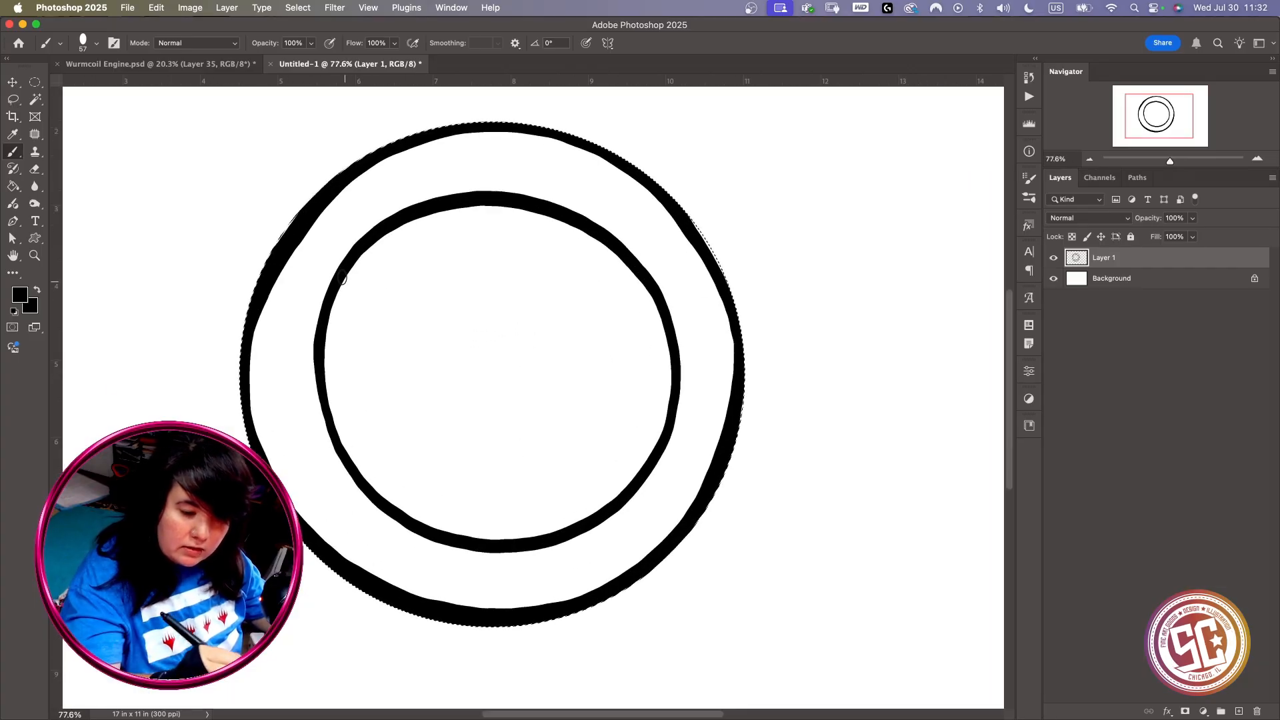
pyautogui.moveTo(322, 321)
pyautogui.mouseDown()
pyautogui.moveTo(336, 445)
pyautogui.moveTo(366, 479)
pyautogui.mouseUp()
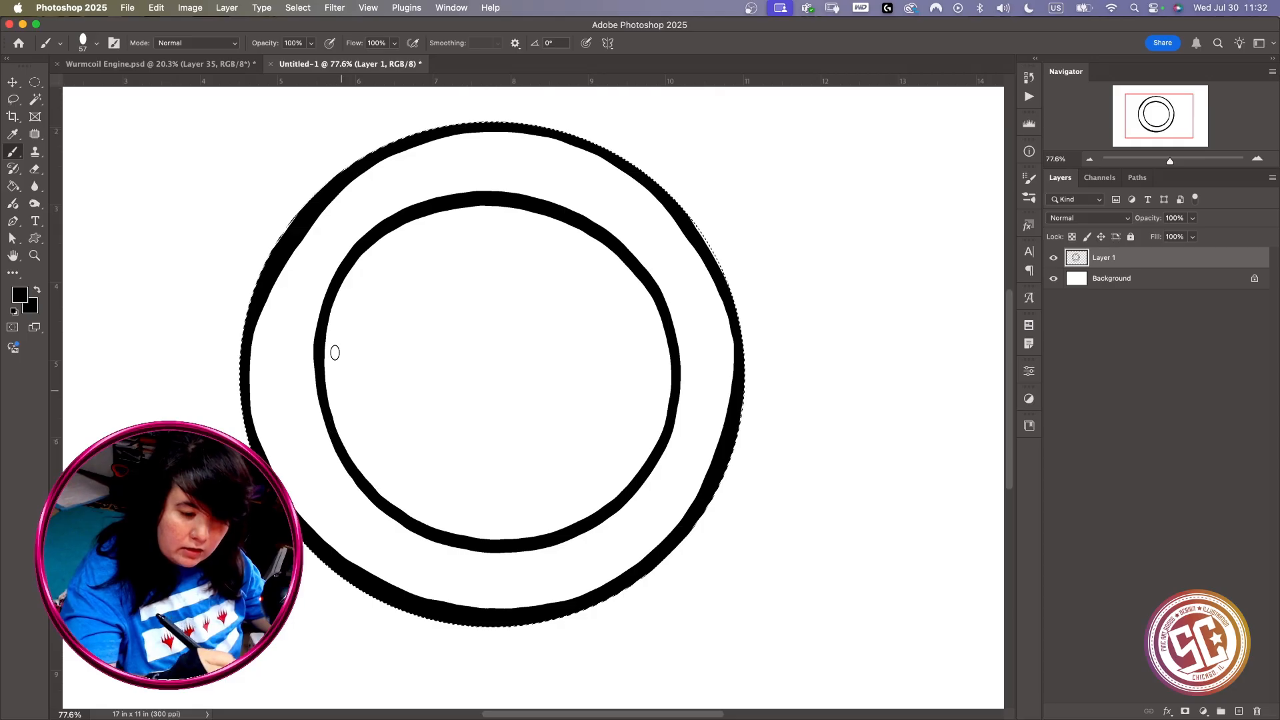
pyautogui.moveTo(470, 200)
pyautogui.mouseDown()
pyautogui.moveTo(601, 242)
pyautogui.moveTo(654, 298)
pyautogui.moveTo(666, 332)
pyautogui.moveTo(669, 383)
pyautogui.moveTo(640, 467)
pyautogui.moveTo(573, 526)
pyautogui.moveTo(525, 540)
pyautogui.moveTo(426, 529)
pyautogui.moveTo(357, 474)
pyautogui.moveTo(325, 380)
pyautogui.moveTo(330, 320)
pyautogui.moveTo(350, 271)
pyautogui.moveTo(399, 222)
pyautogui.mouseUp()
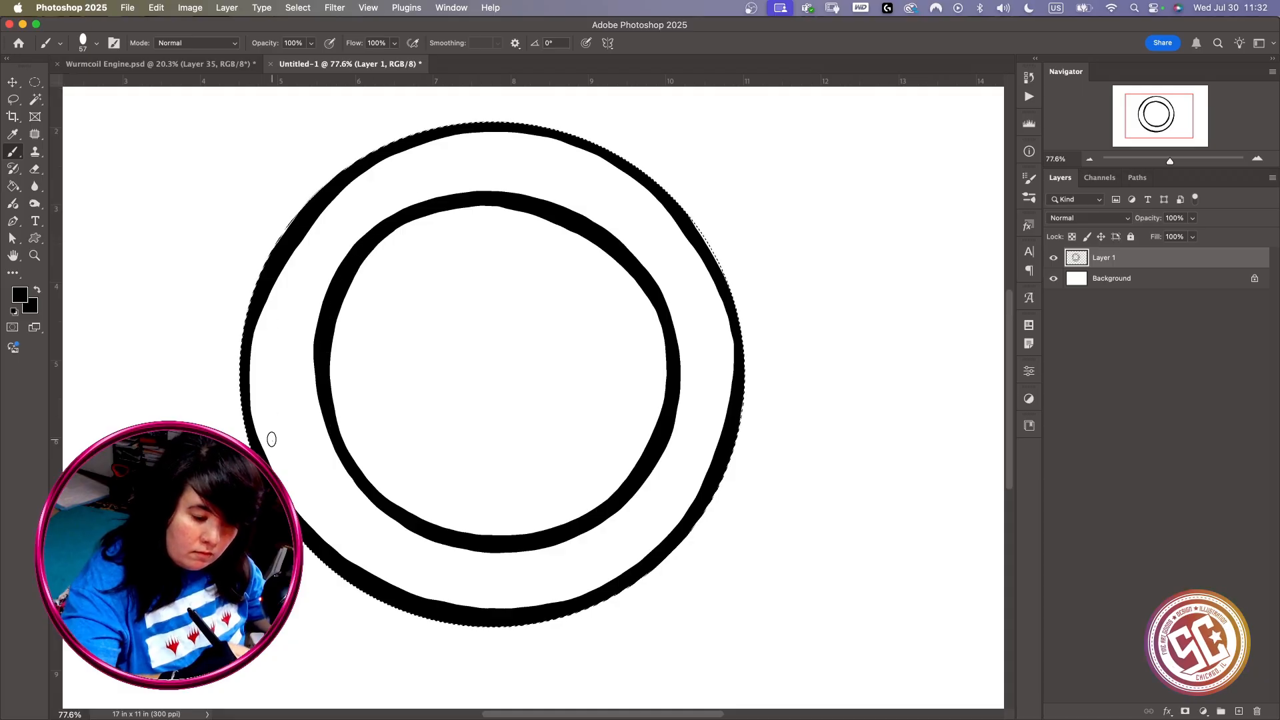
# Paint thin, broken curved shading strokes along the inner and outer edges of the ring's band
pyautogui.moveTo(272, 439)
pyautogui.mouseDown()
pyautogui.moveTo(260, 352)
pyautogui.moveTo(300, 257)
pyautogui.moveTo(351, 198)
pyautogui.mouseUp()
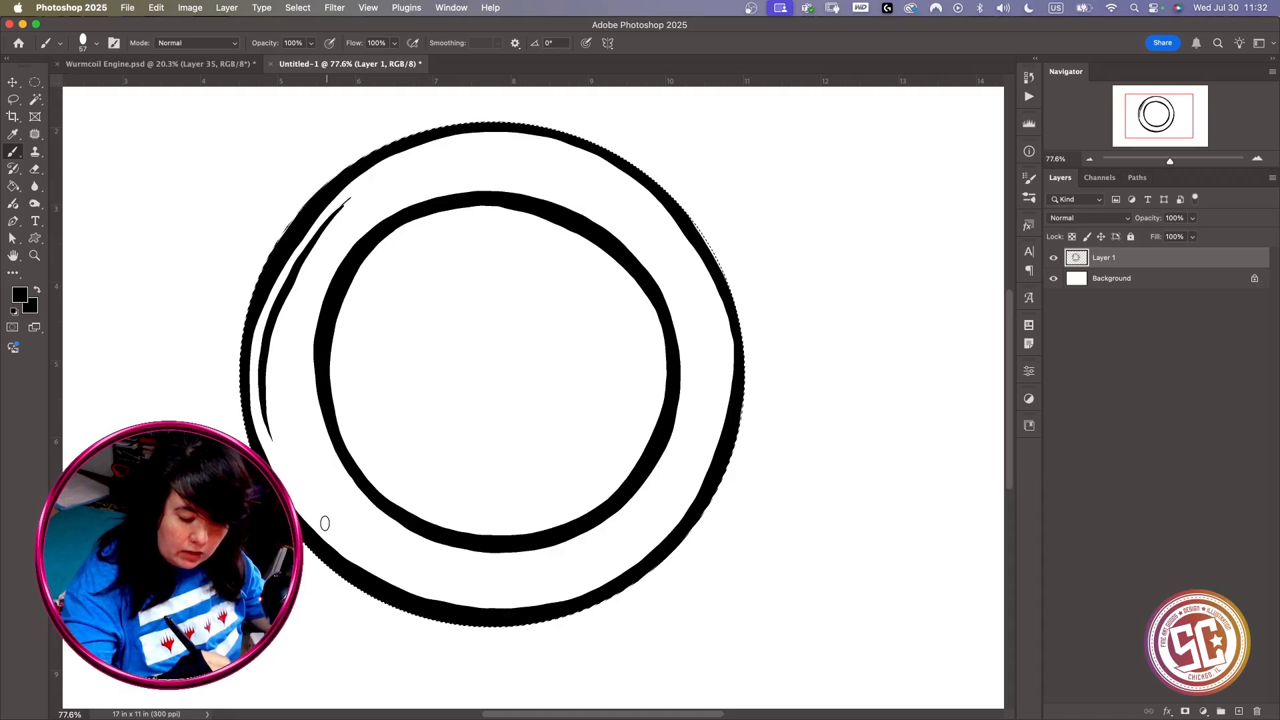
pyautogui.moveTo(325, 523)
pyautogui.mouseDown()
pyautogui.moveTo(414, 579)
pyautogui.moveTo(489, 592)
pyautogui.mouseUp()
pyautogui.moveTo(608, 570)
pyautogui.mouseDown()
pyautogui.moveTo(696, 484)
pyautogui.moveTo(717, 440)
pyautogui.mouseUp()
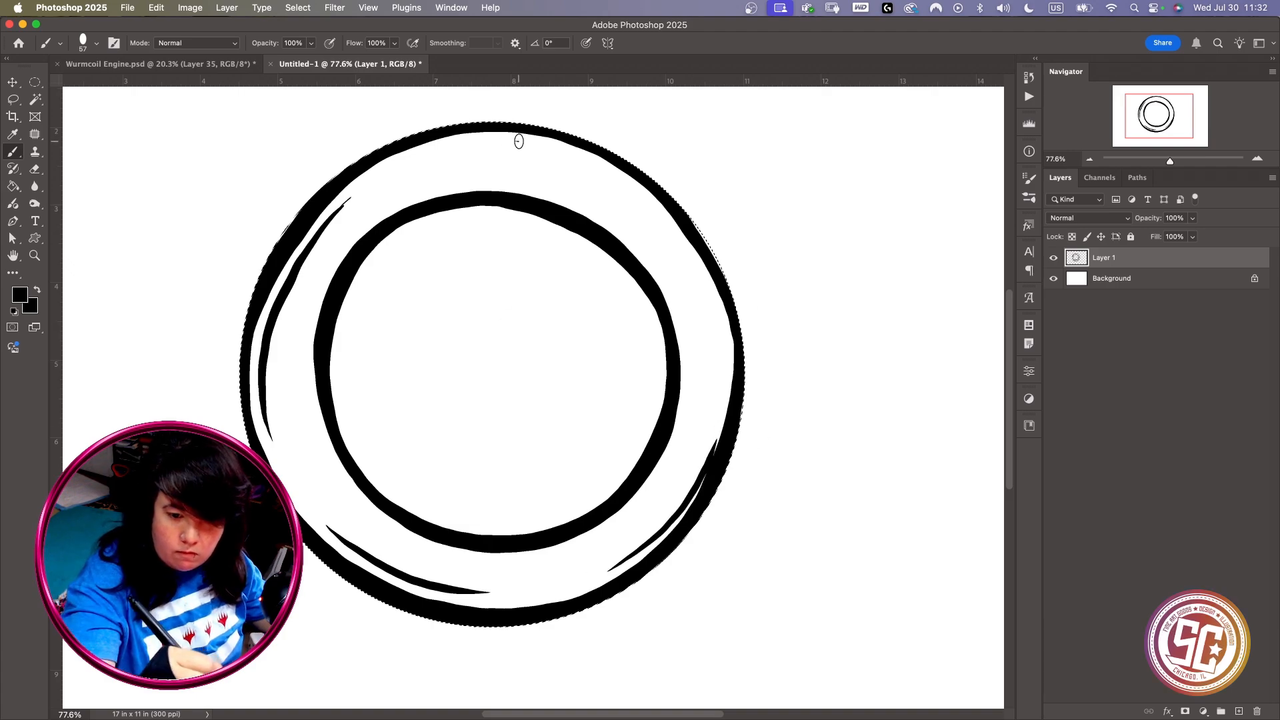
pyautogui.moveTo(519, 141)
pyautogui.mouseDown()
pyautogui.moveTo(605, 166)
pyautogui.moveTo(677, 235)
pyautogui.moveTo(714, 310)
pyautogui.moveTo(718, 415)
pyautogui.mouseUp()
pyautogui.moveTo(420, 193)
pyautogui.mouseDown()
pyautogui.moveTo(518, 186)
pyautogui.moveTo(579, 205)
pyautogui.moveTo(640, 252)
pyautogui.moveTo(670, 298)
pyautogui.mouseUp()
pyautogui.moveTo(685, 343)
pyautogui.mouseDown()
pyautogui.moveTo(681, 427)
pyautogui.moveTo(628, 506)
pyautogui.moveTo(554, 543)
pyautogui.moveTo(453, 554)
pyautogui.mouseUp()
pyautogui.moveTo(325, 437)
pyautogui.mouseDown()
pyautogui.moveTo(305, 359)
pyautogui.moveTo(324, 272)
pyautogui.moveTo(340, 475)
pyautogui.moveTo(384, 527)
pyautogui.moveTo(430, 545)
pyautogui.mouseUp()
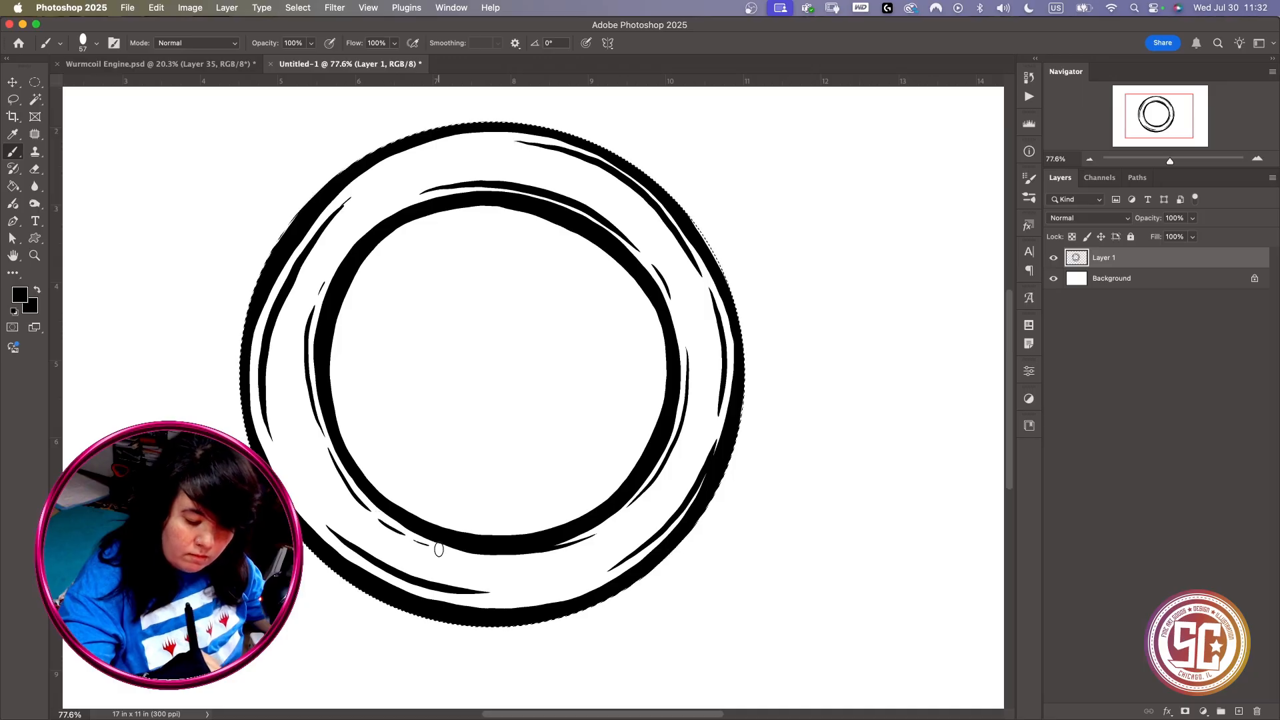
# Scale the ring down to about 3.8 inches wide and duplicate it twice into a vertical column of three overlapping rings
pyautogui.scroll(-5, 669, 473)
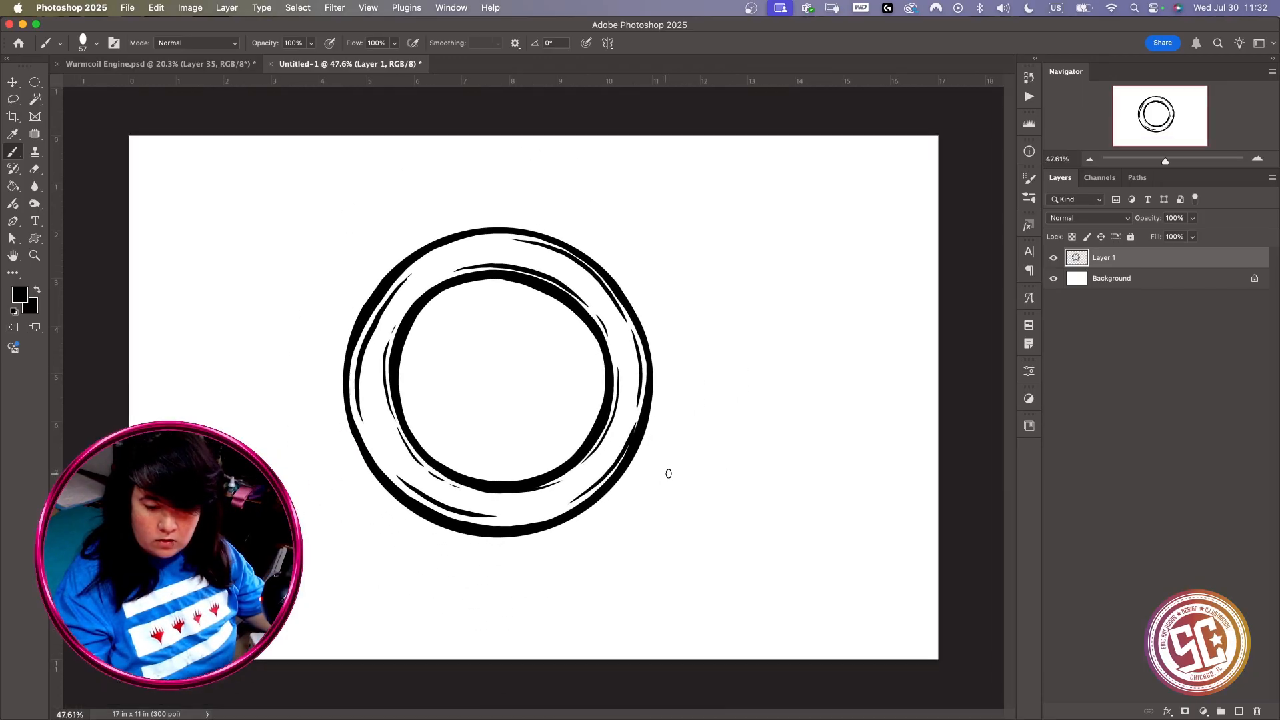
pyautogui.press('super+t')
pyautogui.moveTo(652, 381); pyautogui.dragTo(548, 460)
pyautogui.click(14, 81)
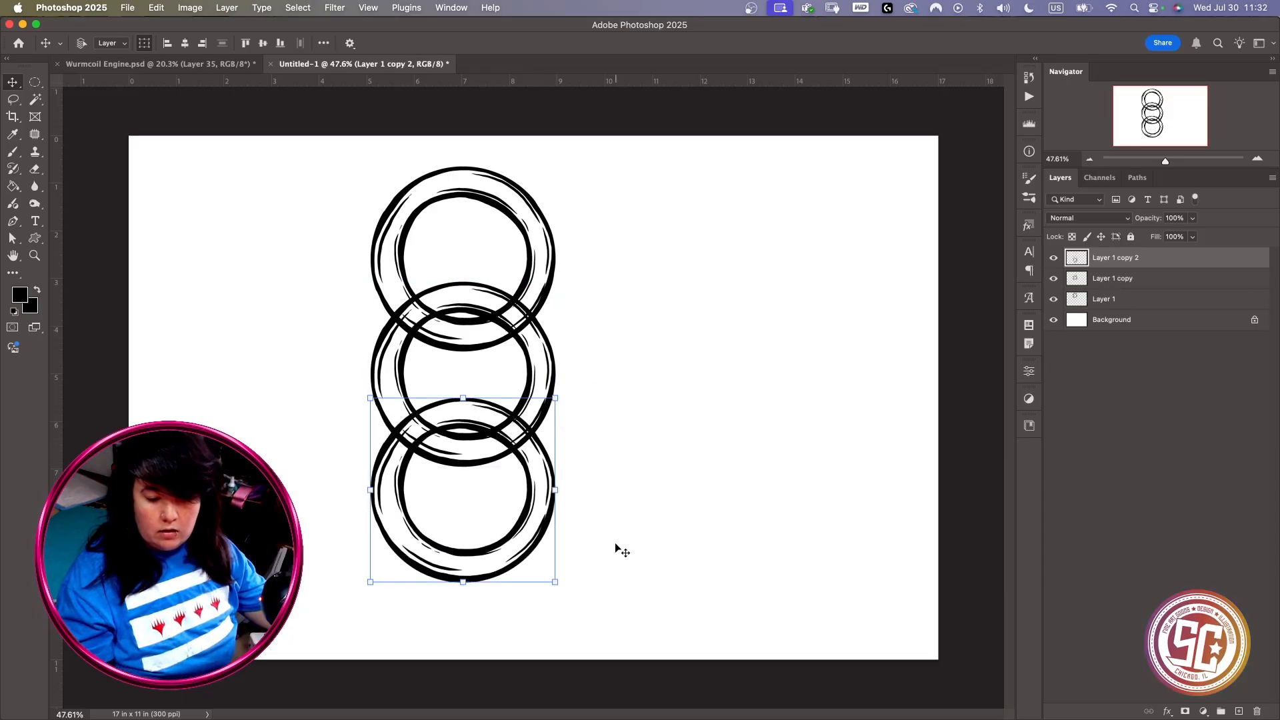
# Toggle the visibility of Layer 1 copy and Layer 1 copy 2 to check which ring each layer holds
pyautogui.press('b')
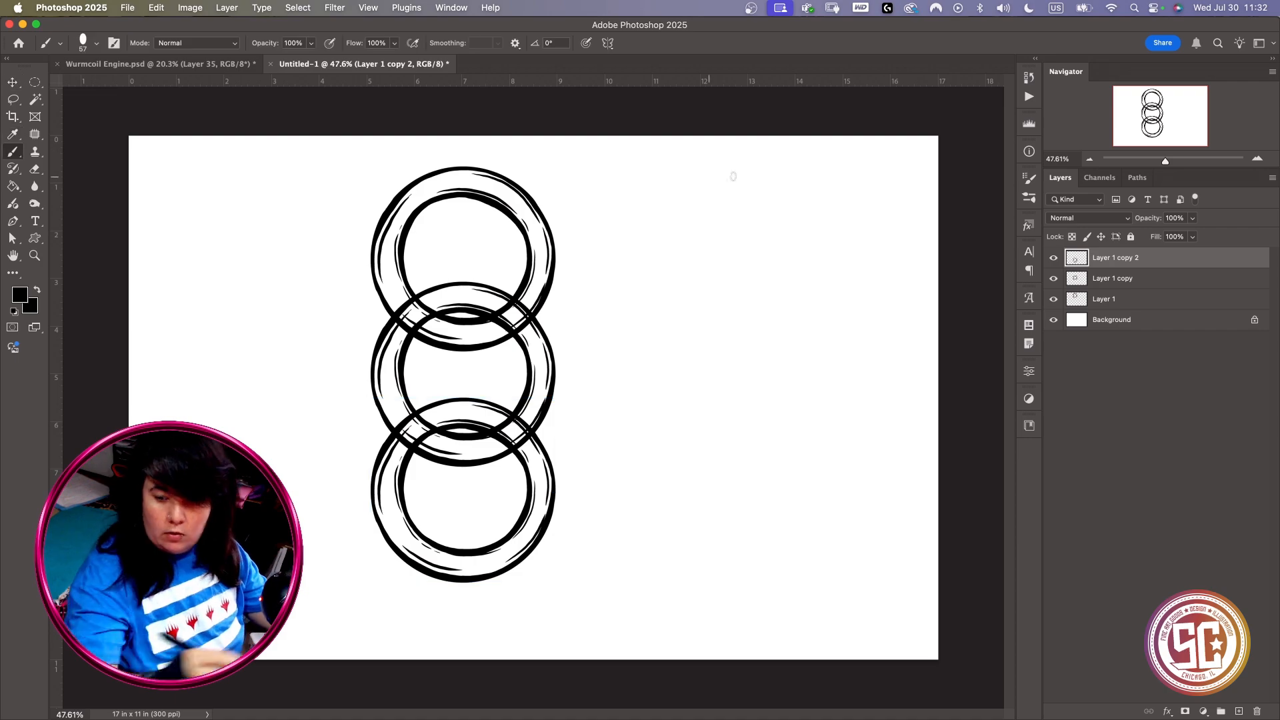
pyautogui.click(1148, 284)
pyautogui.click(1053, 279)
pyautogui.click(1053, 279)
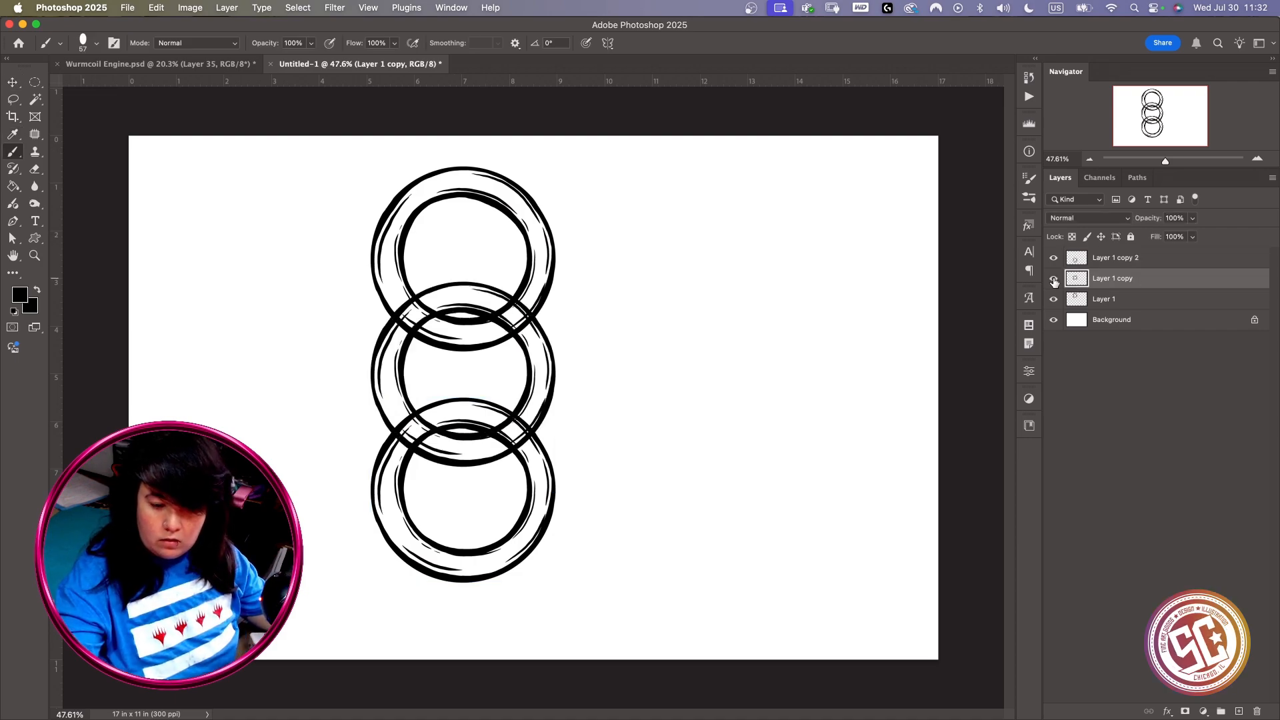
pyautogui.click(1053, 279)
pyautogui.click(1053, 279)
pyautogui.click(1054, 259)
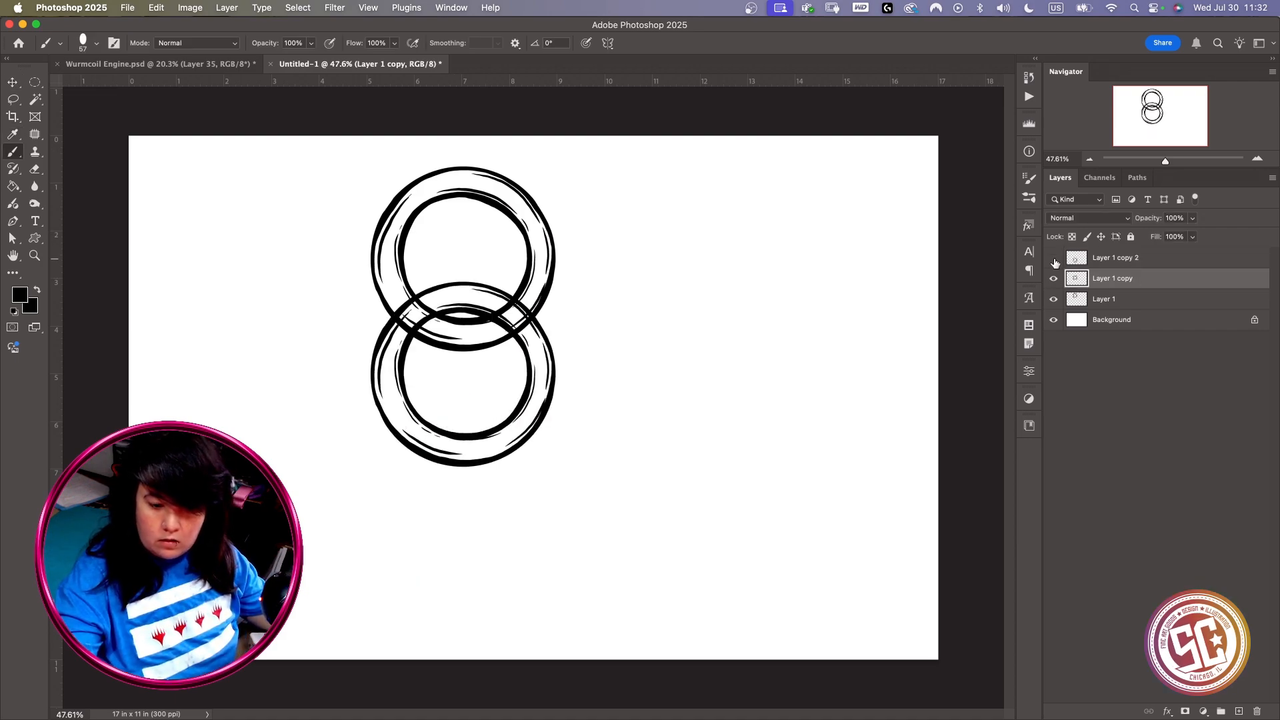
pyautogui.click(1054, 259)
pyautogui.click(1054, 260)
pyautogui.click(1054, 259)
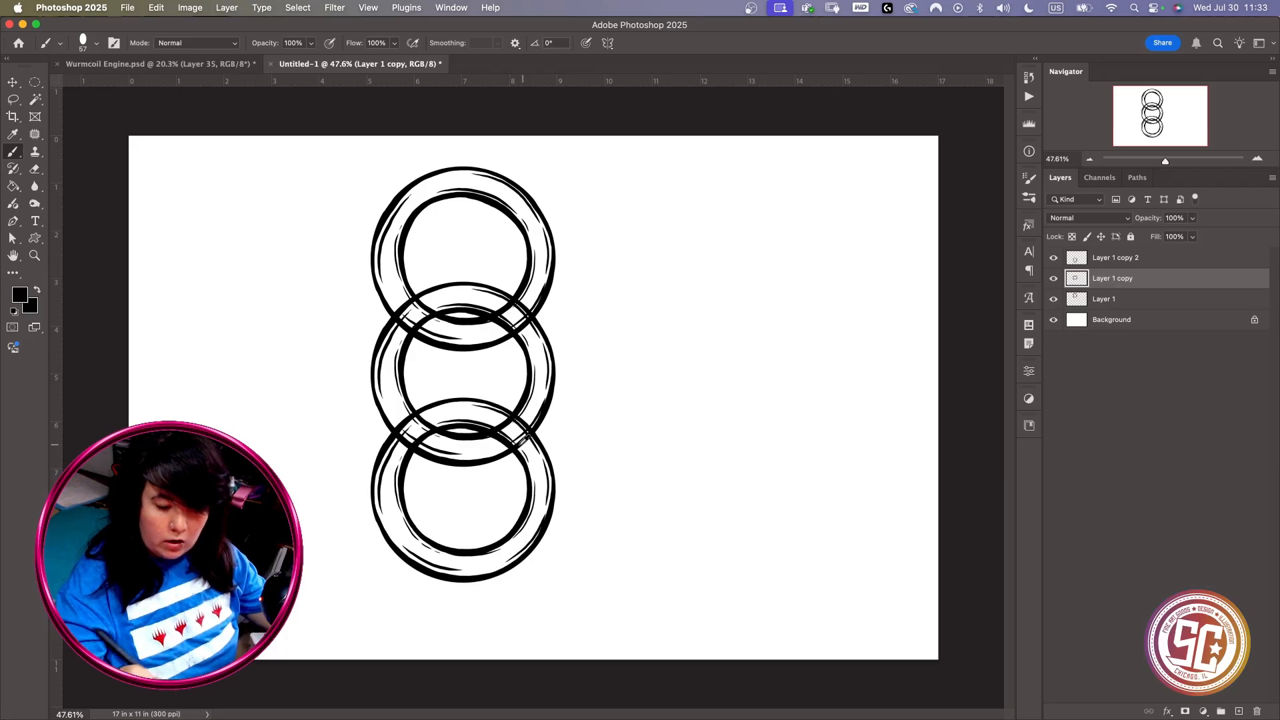
# On Layer 1 copy, erase the middle ring's lines inside its right-hand crossing with the bottom ring
pyautogui.scroll(7, 523, 440)
pyautogui.press('e')
pyautogui.moveTo(468, 418)
pyautogui.mouseDown()
pyautogui.moveTo(510, 420)
pyautogui.moveTo(493, 402)
pyautogui.moveTo(547, 463)
pyautogui.moveTo(498, 441)
pyautogui.moveTo(523, 469)
pyautogui.moveTo(536, 468)
pyautogui.moveTo(477, 412)
pyautogui.mouseUp()
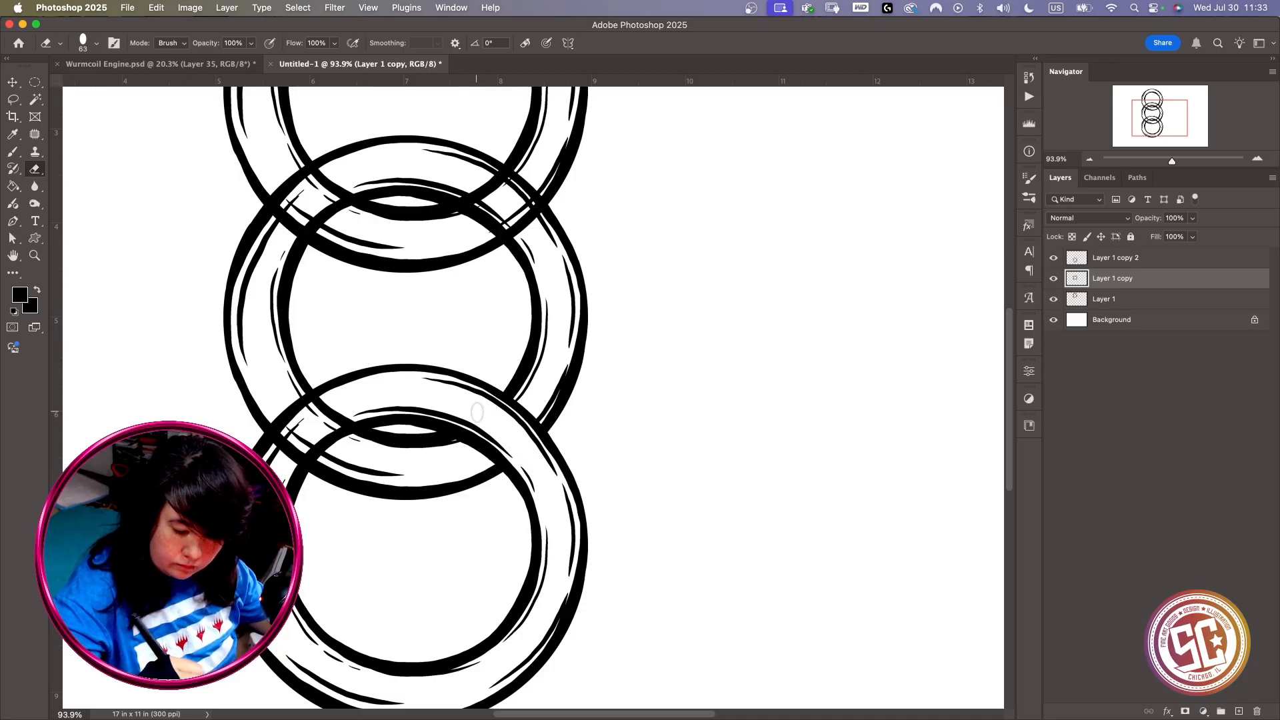
# On Layer 1 copy 2, erase the bottom ring's lines inside its left-hand crossing with the middle ring
pyautogui.hscroll(-5, 567, 453)
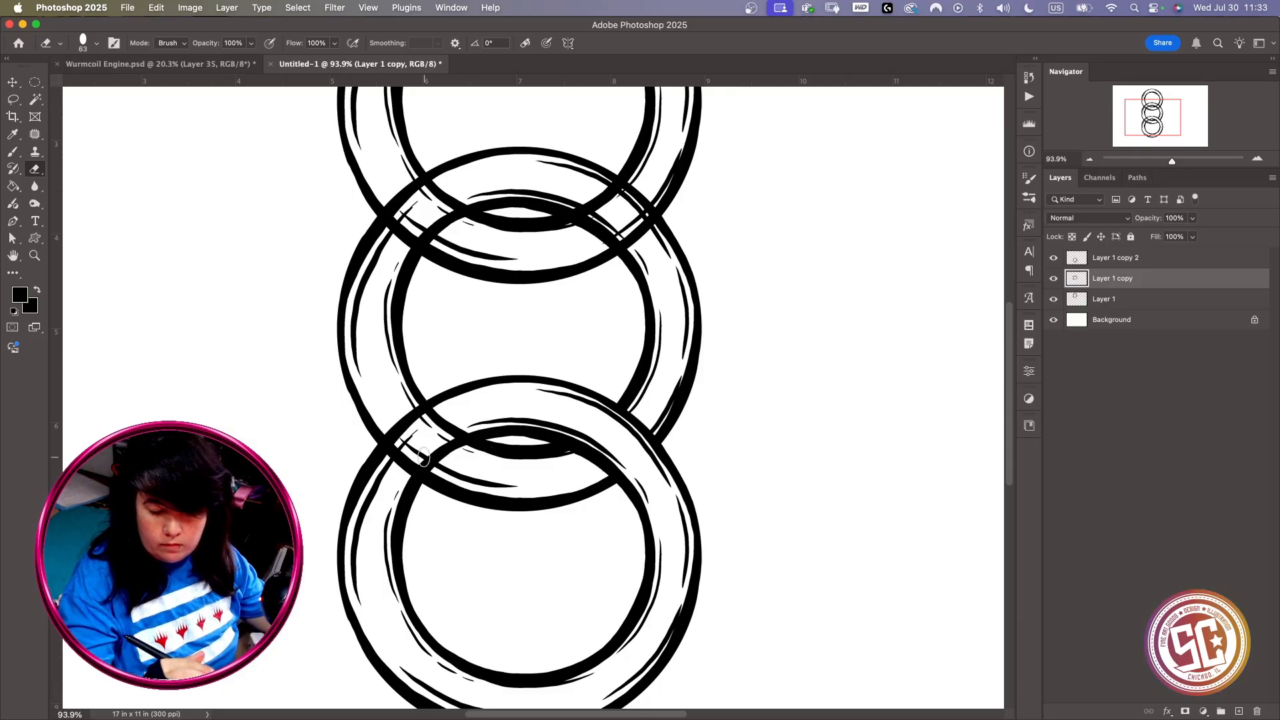
pyautogui.click(1154, 266)
pyautogui.click(1109, 306)
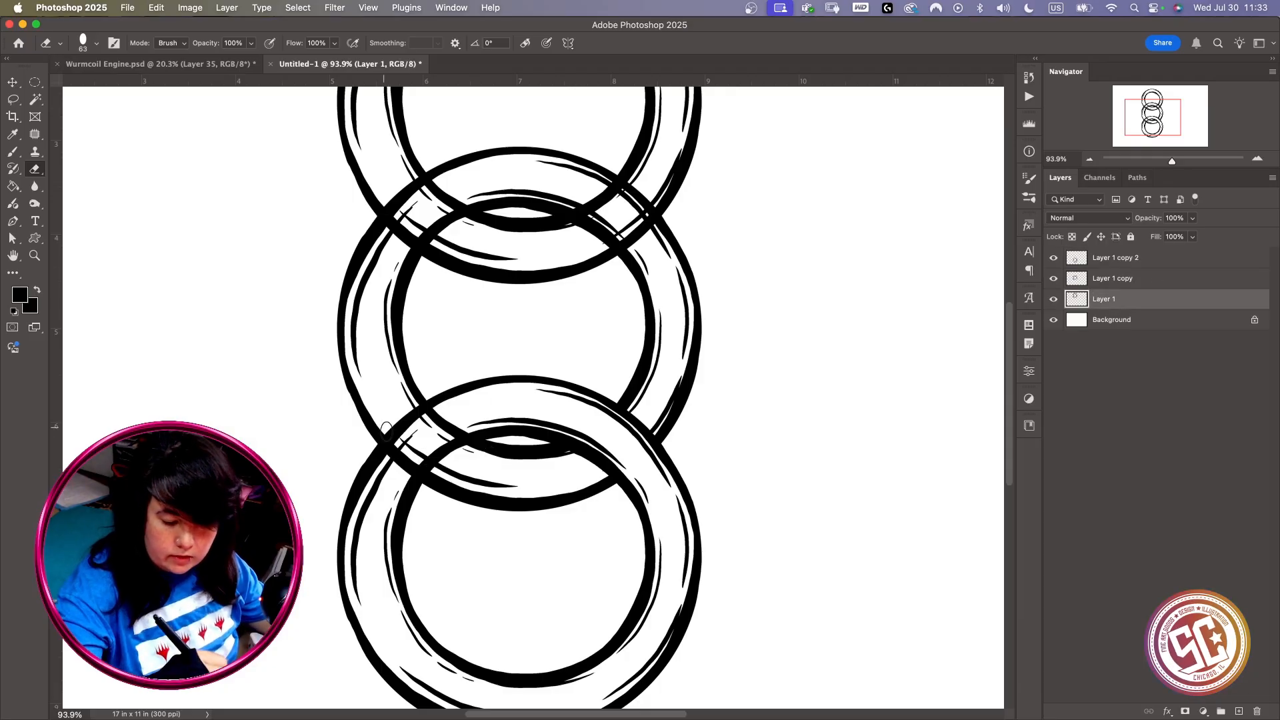
pyautogui.click(1172, 266)
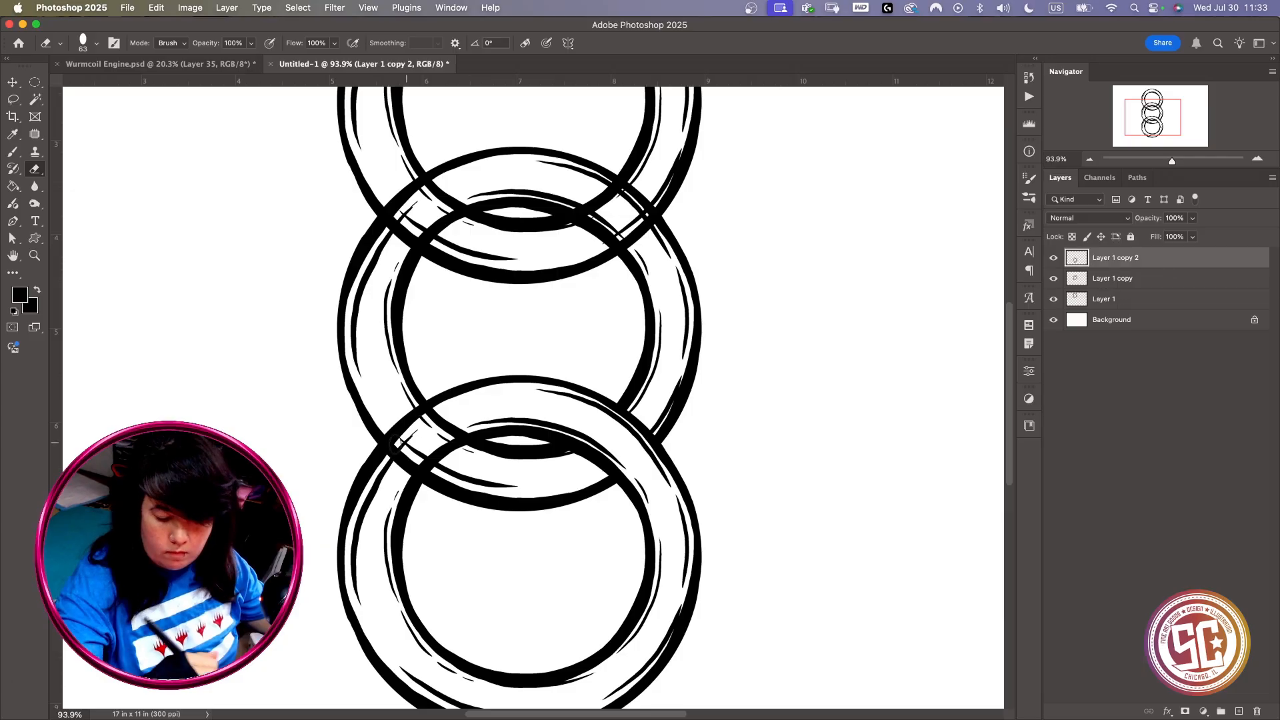
pyautogui.moveTo(392, 438)
pyautogui.mouseDown()
pyautogui.moveTo(417, 462)
pyautogui.moveTo(436, 453)
pyautogui.moveTo(410, 404)
pyautogui.moveTo(465, 453)
pyautogui.moveTo(524, 466)
pyautogui.mouseUp()
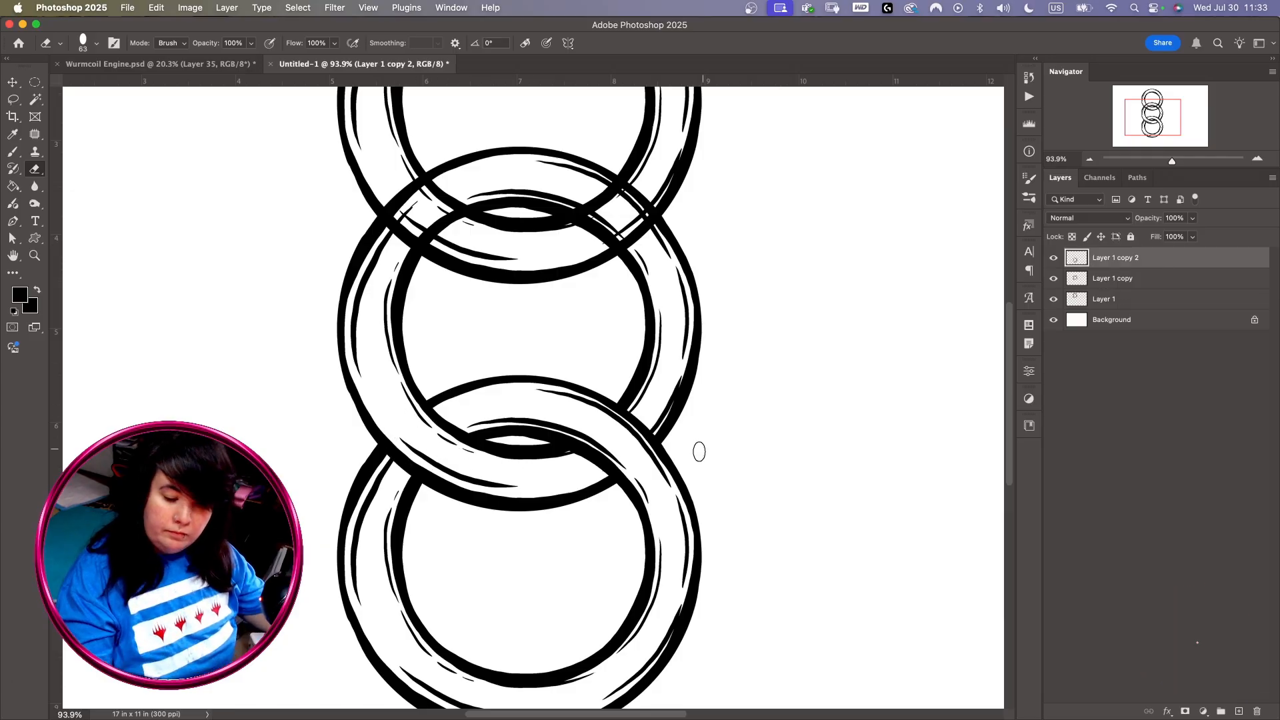
# On Layer 1, erase the top ring's lines inside its right-hand crossing with the middle ring
pyautogui.moveTo(671, 284); pyautogui.dragTo(612, 420)
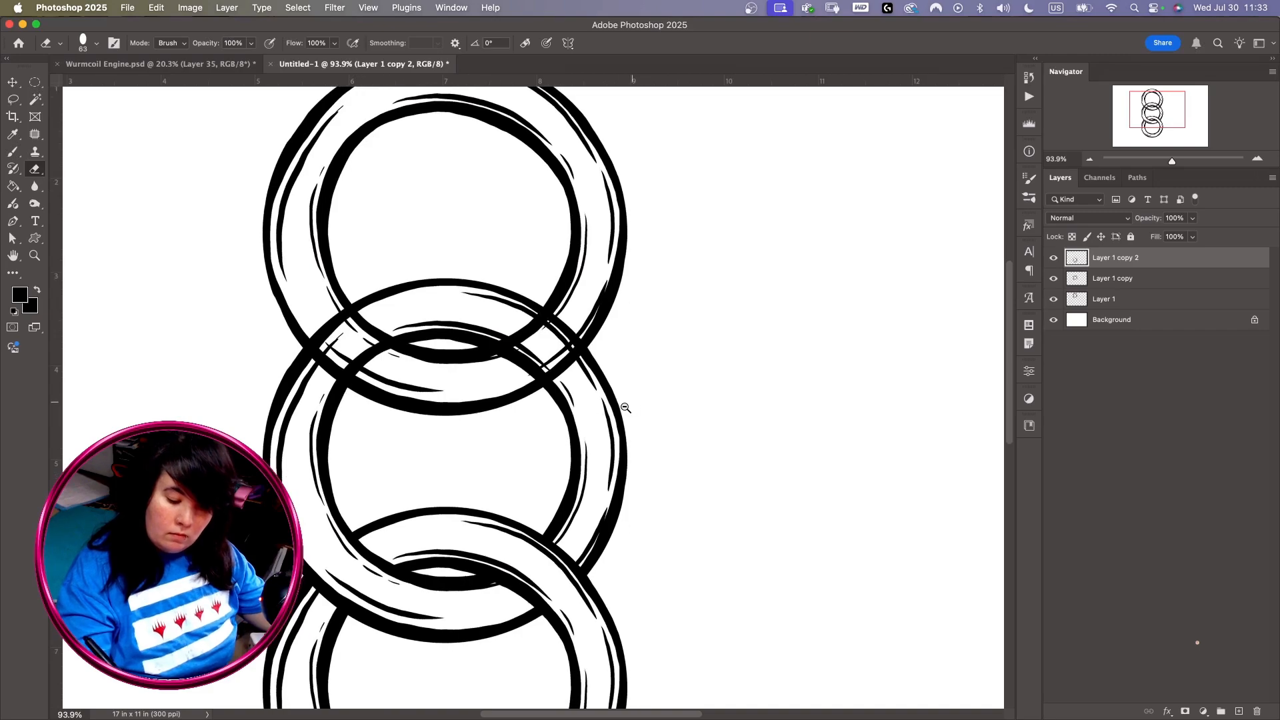
pyautogui.scroll(-2, 620, 406)
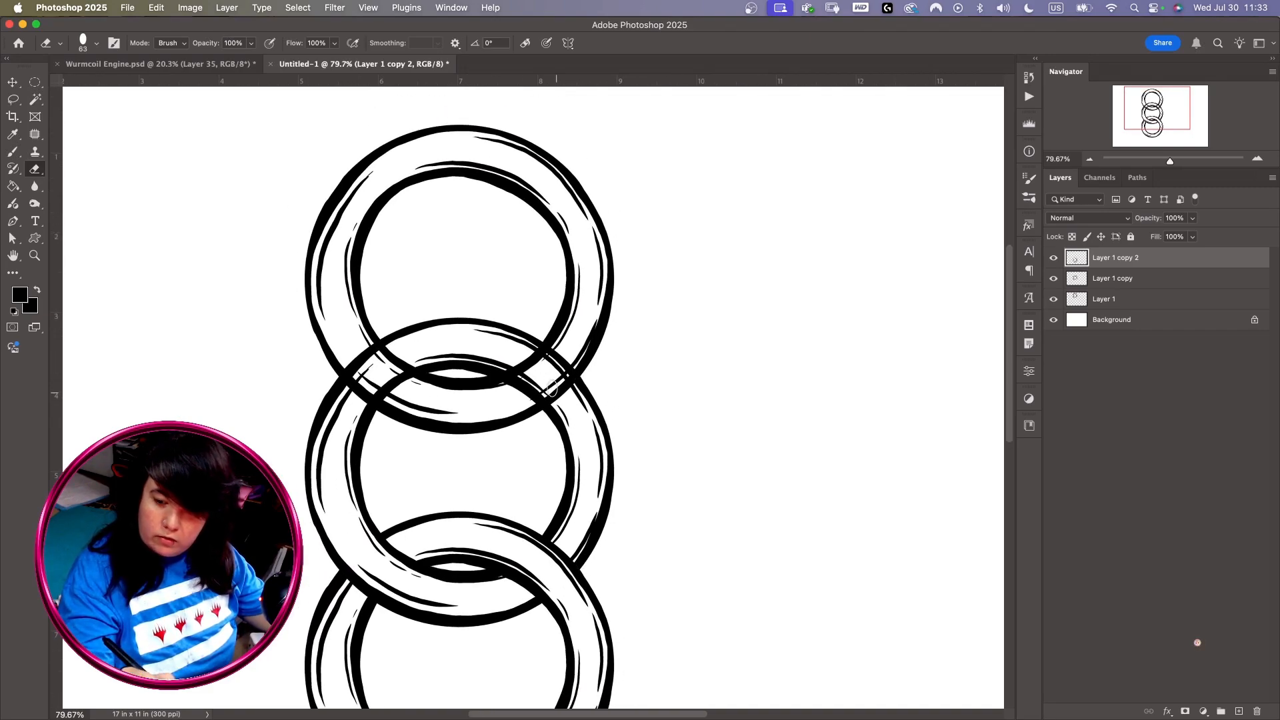
pyautogui.click(1078, 300)
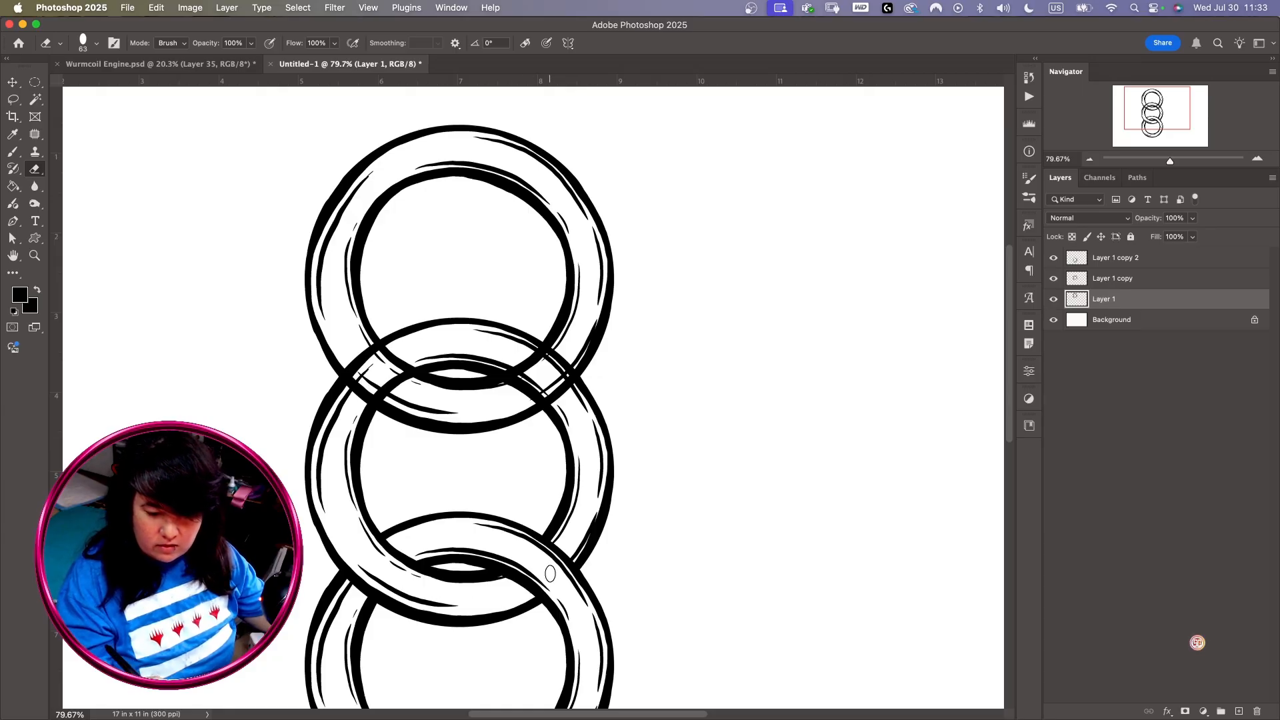
pyautogui.moveTo(606, 571)
pyautogui.mouseDown()
pyautogui.moveTo(593, 454)
pyautogui.moveTo(605, 558)
pyautogui.mouseUp()
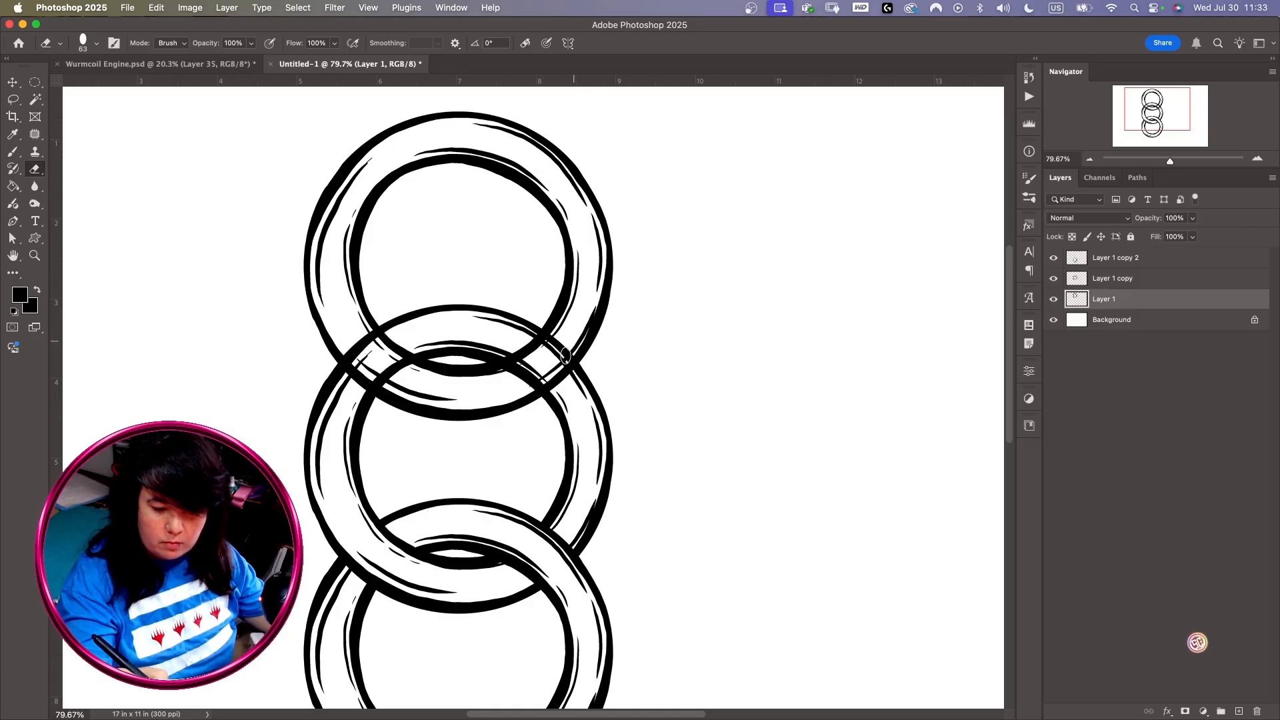
pyautogui.click(1140, 286)
pyautogui.click(1128, 301)
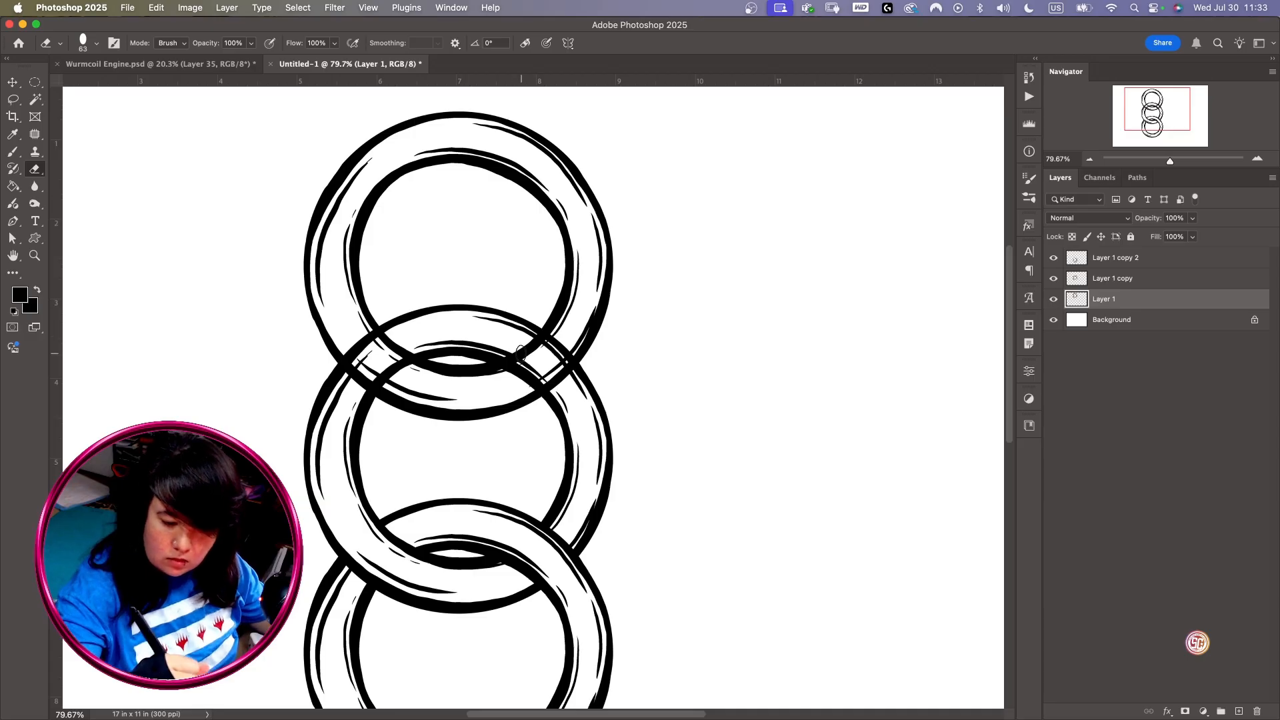
pyautogui.moveTo(521, 353)
pyautogui.mouseDown()
pyautogui.moveTo(534, 367)
pyautogui.moveTo(523, 344)
pyautogui.moveTo(540, 345)
pyautogui.moveTo(560, 369)
pyautogui.mouseUp()
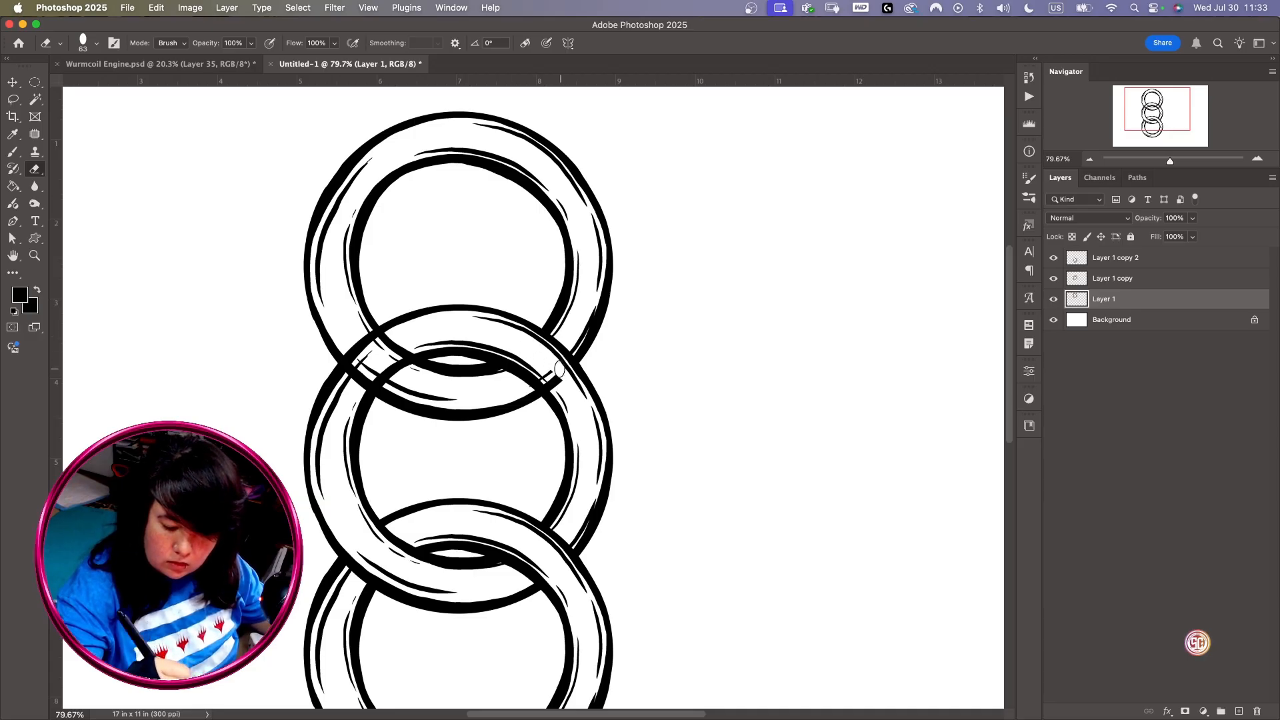
pyautogui.scroll(-2, 623, 472)
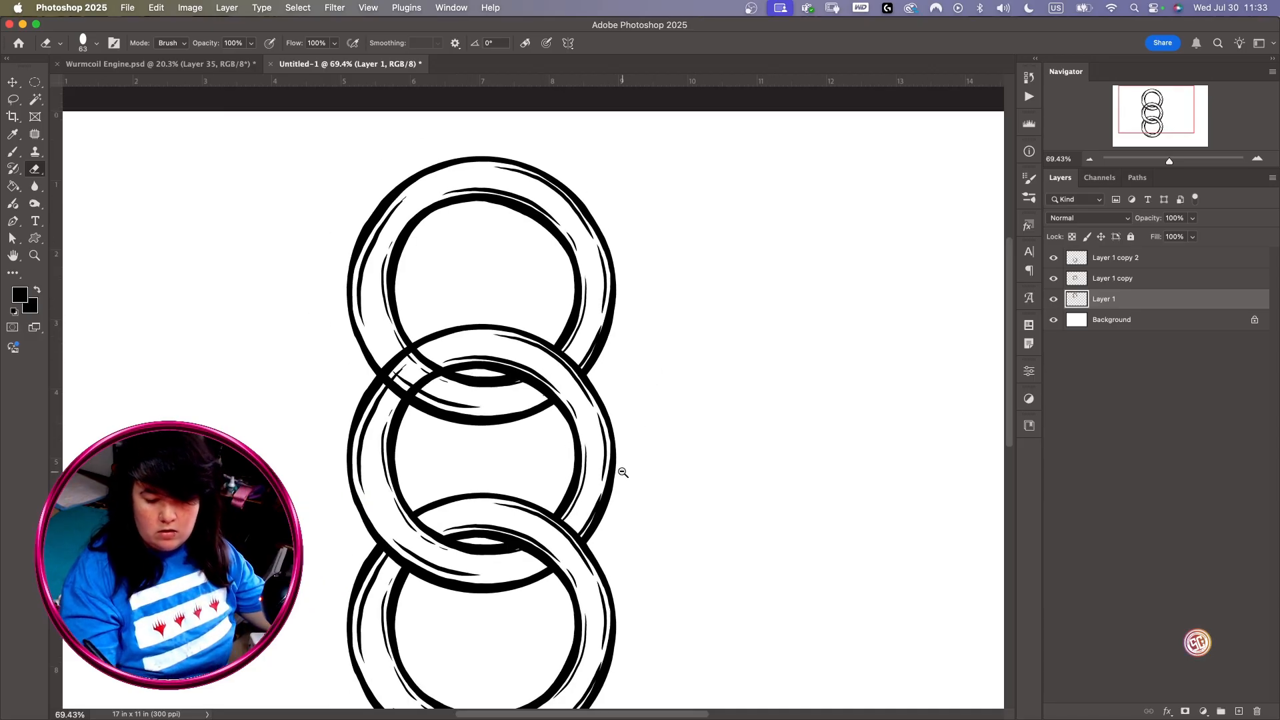
# On Layer 1 copy, erase the middle ring's lines inside its left-hand crossing with the top ring
pyautogui.scroll(2, 630, 467)
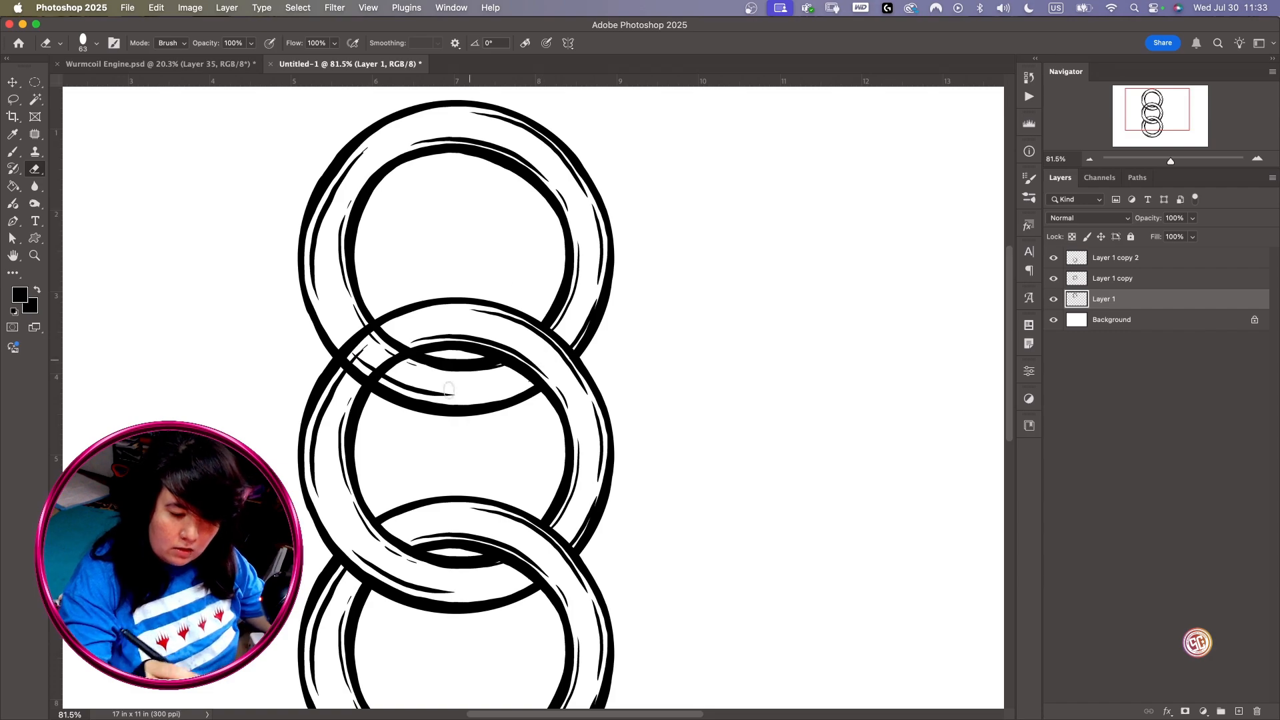
pyautogui.hscroll(-1, 449, 389)
pyautogui.click(1053, 281)
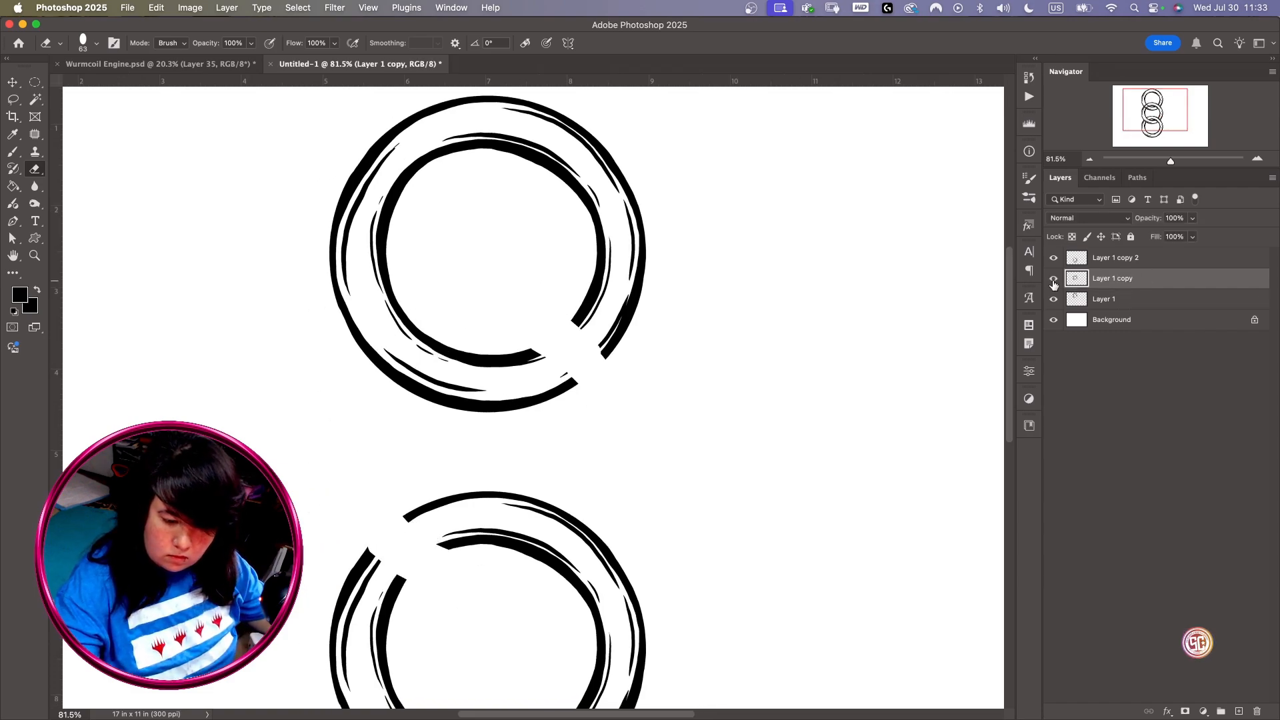
pyautogui.click(1054, 280)
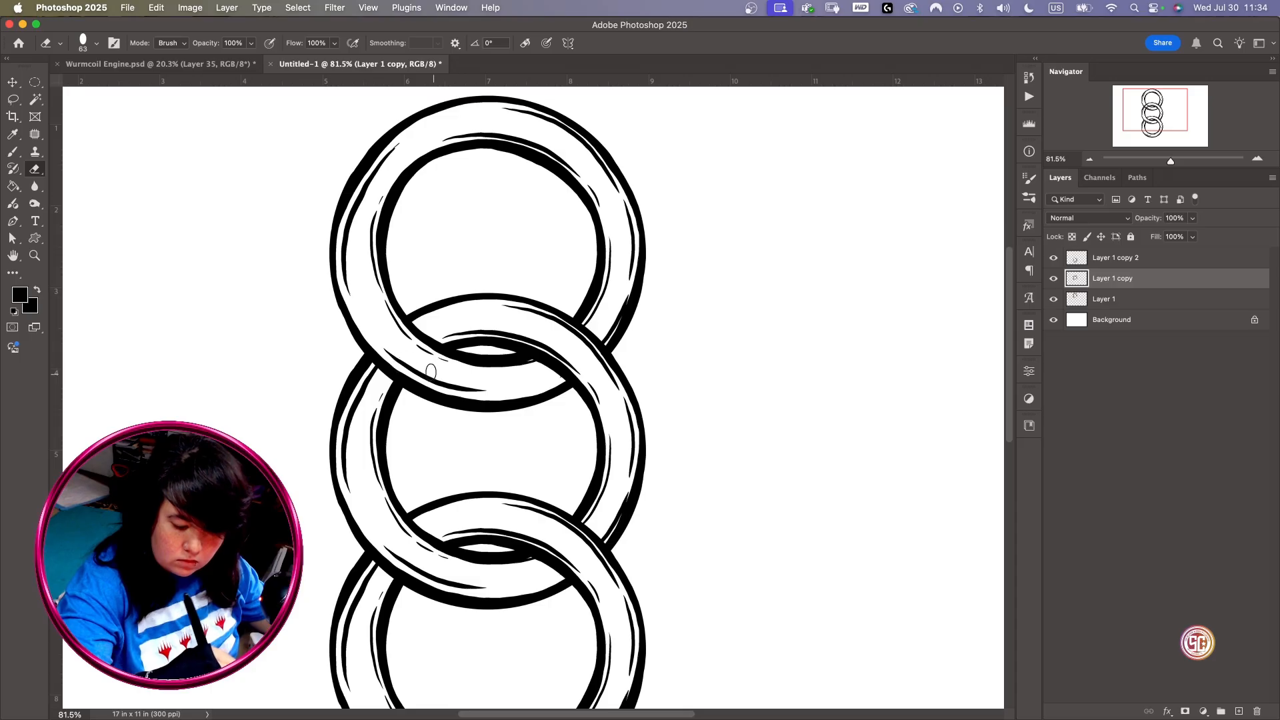
pyautogui.scroll(-5, 650, 440)
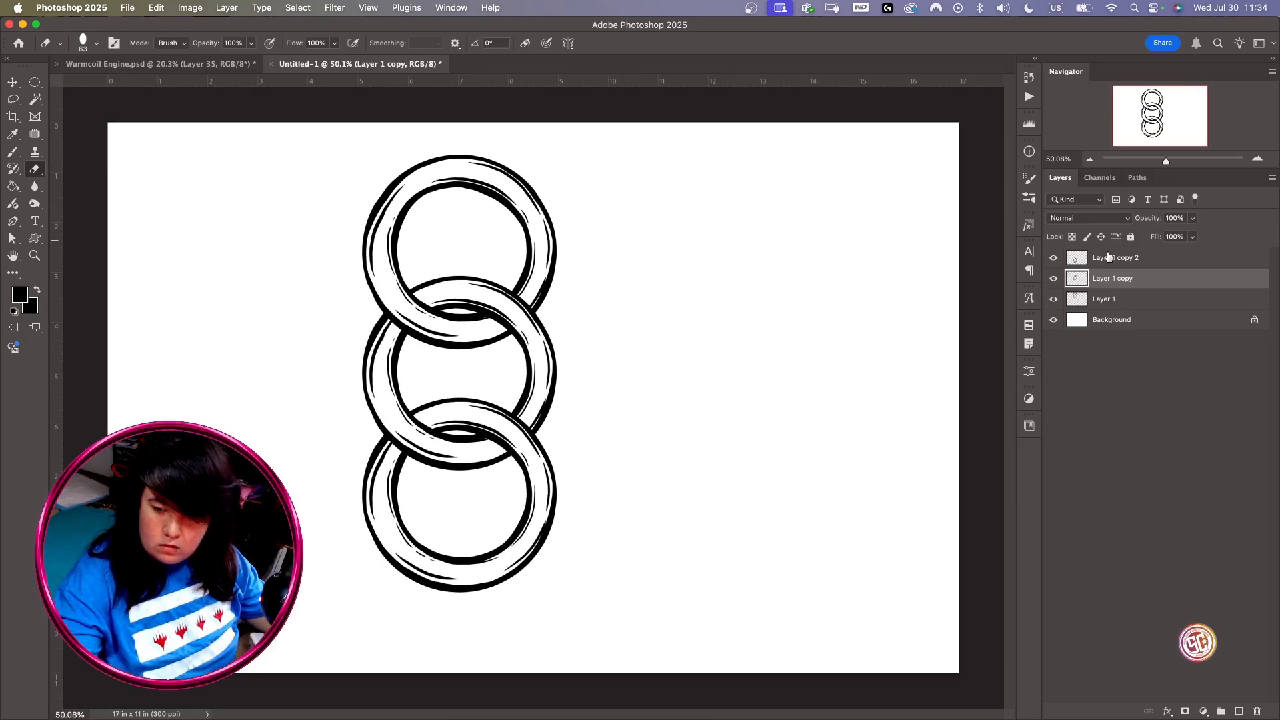
# Hide Layer 1 copy 2 and Layer 1 to isolate the middle ring
pyautogui.click(1054, 259)
pyautogui.click(1056, 299)
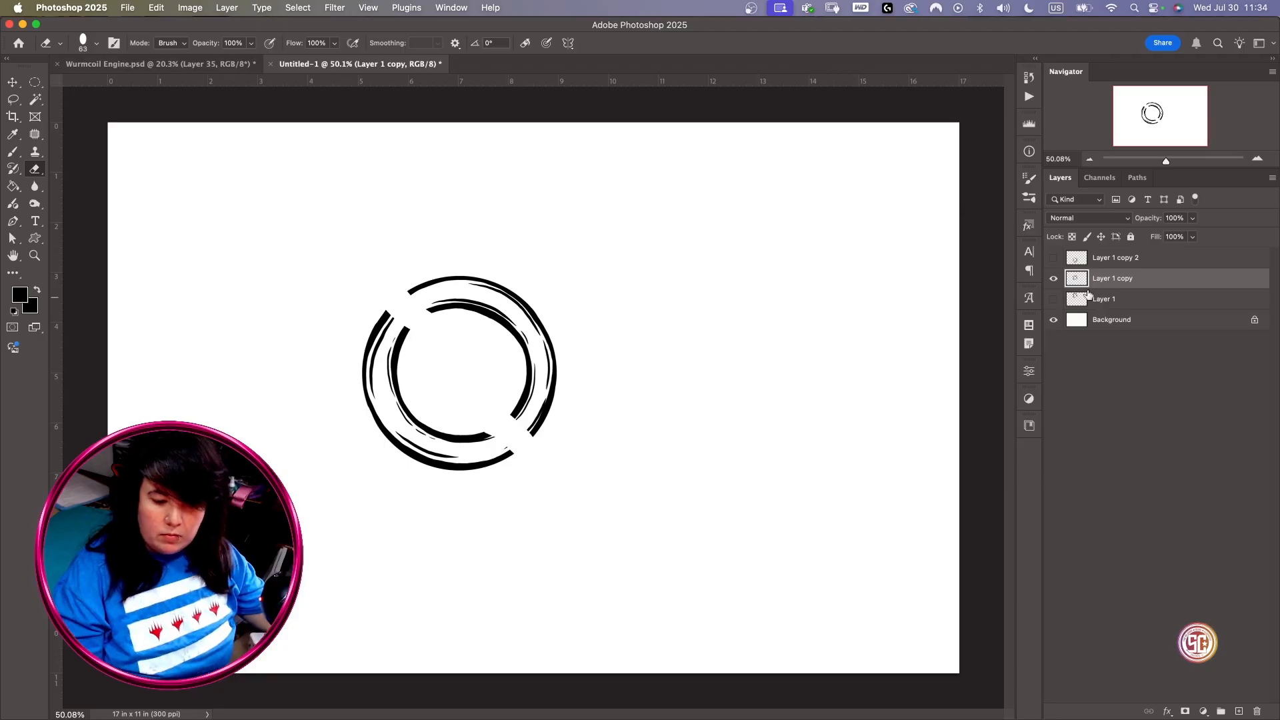
# Try duplicating the middle ring into a vertical chain with the Move tool, and undo the duplicates
pyautogui.press('v')
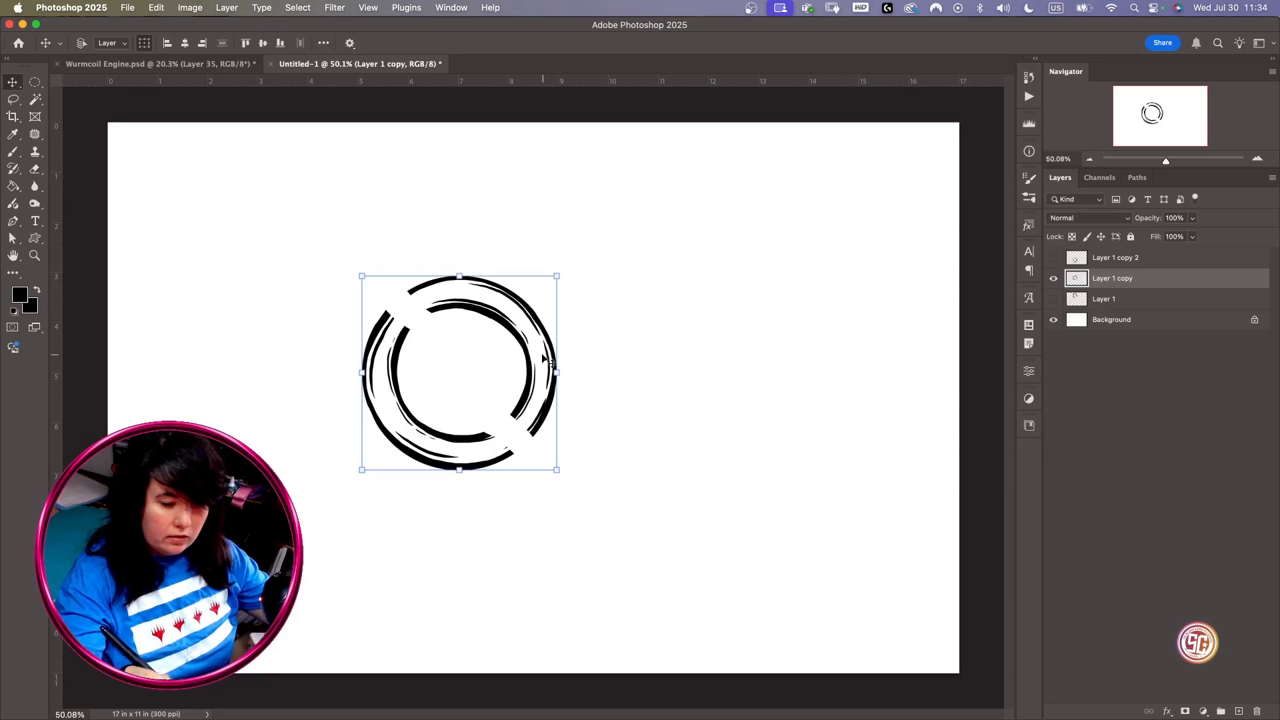
pyautogui.moveTo(543, 350); pyautogui.dragTo(545, 239)
pyautogui.press('super+z')
pyautogui.press('super+z')
pyautogui.press('super+z')
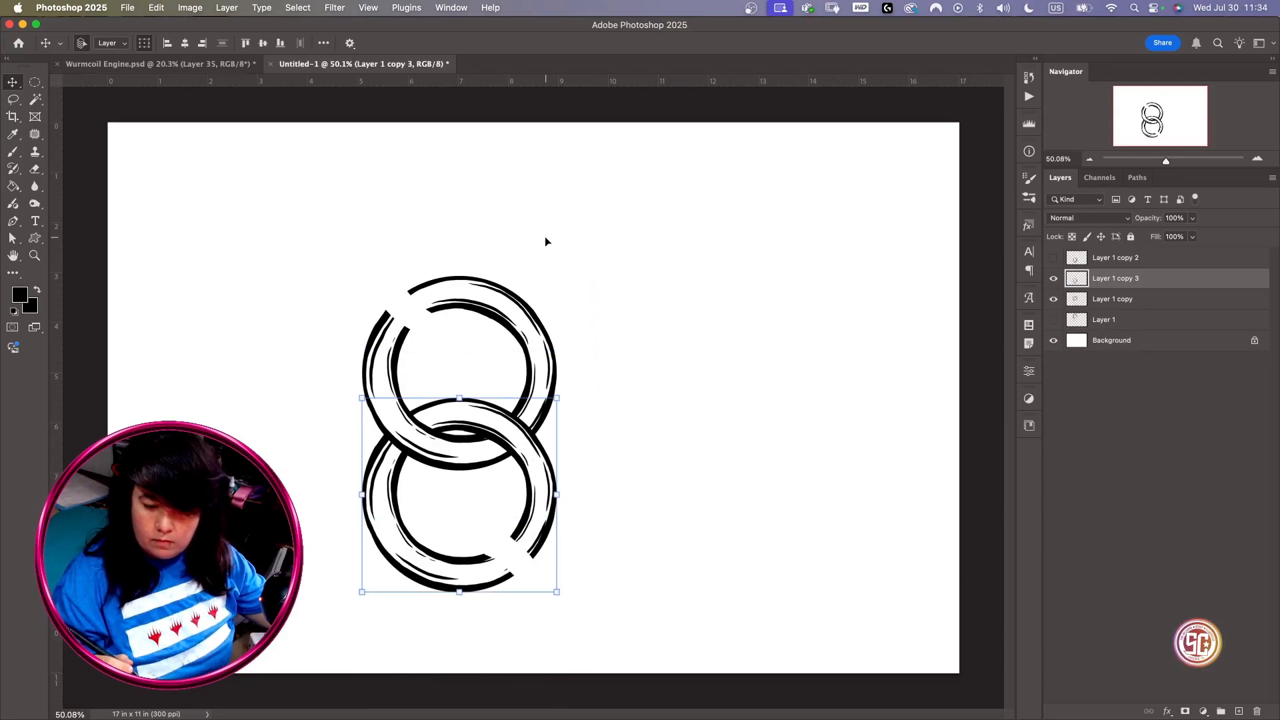
pyautogui.press('super+z')
pyautogui.click(1054, 280)
pyautogui.click(1054, 280)
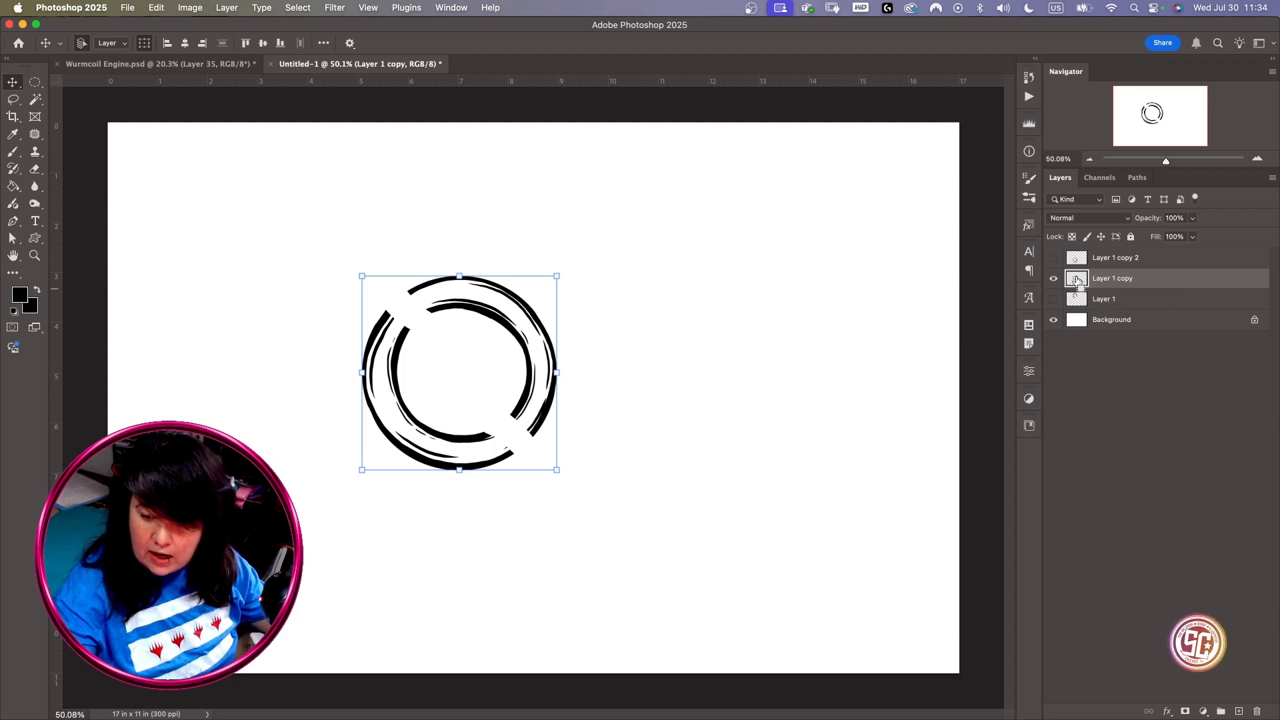
# Load the middle ring's outline from Layer 1 copy as a selection and define it as a brush preset named Chain Test
pyautogui.keyDown('super'); pyautogui.click(1077, 279); pyautogui.keyUp('super')
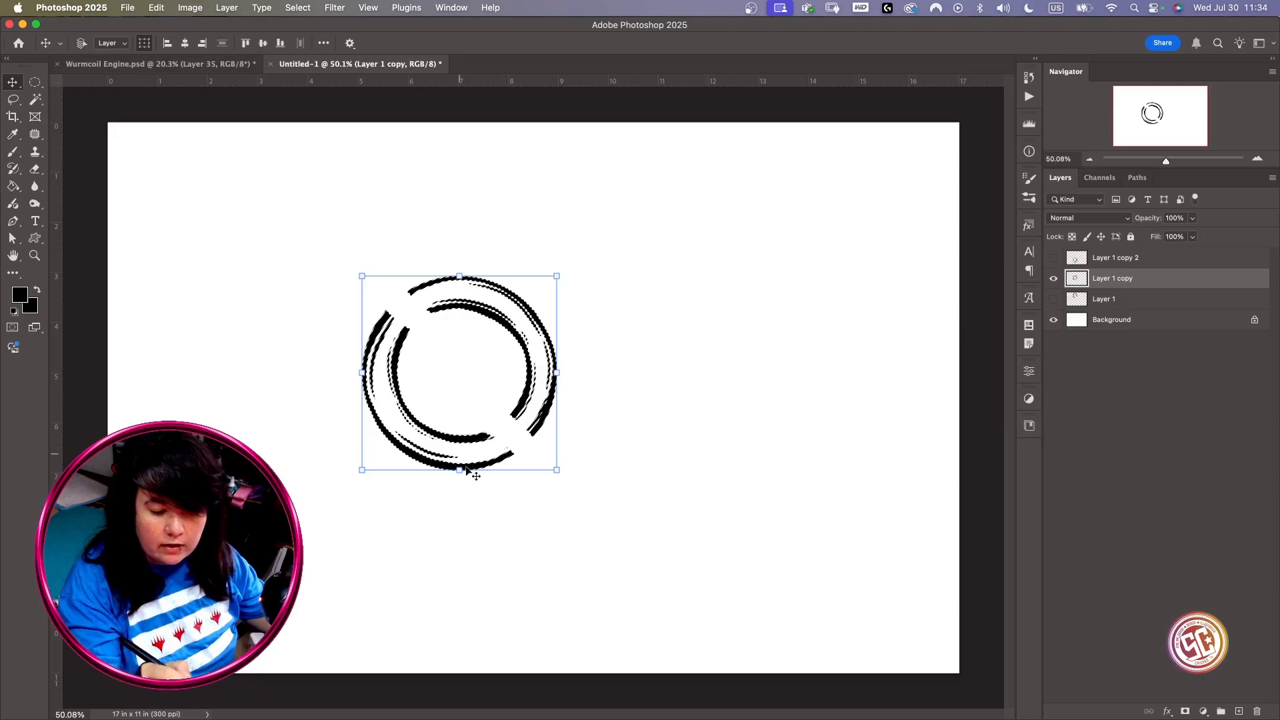
pyautogui.click(156, 7)
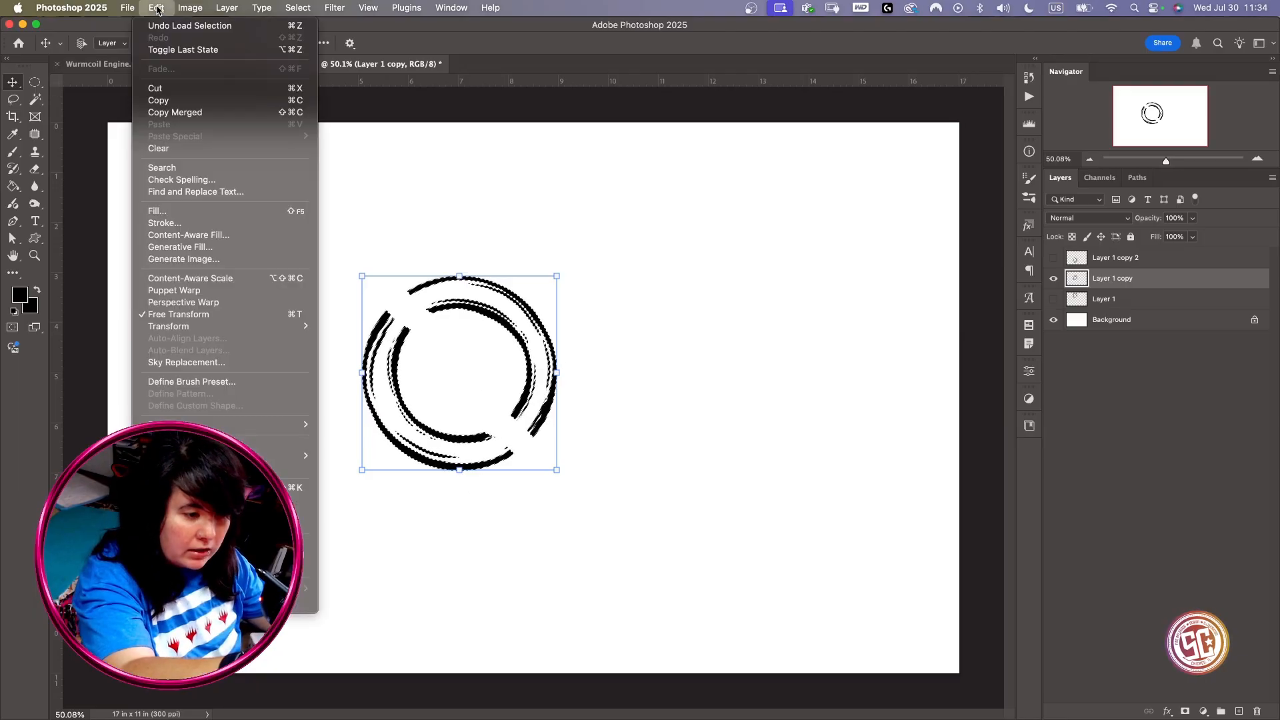
pyautogui.click(220, 387)
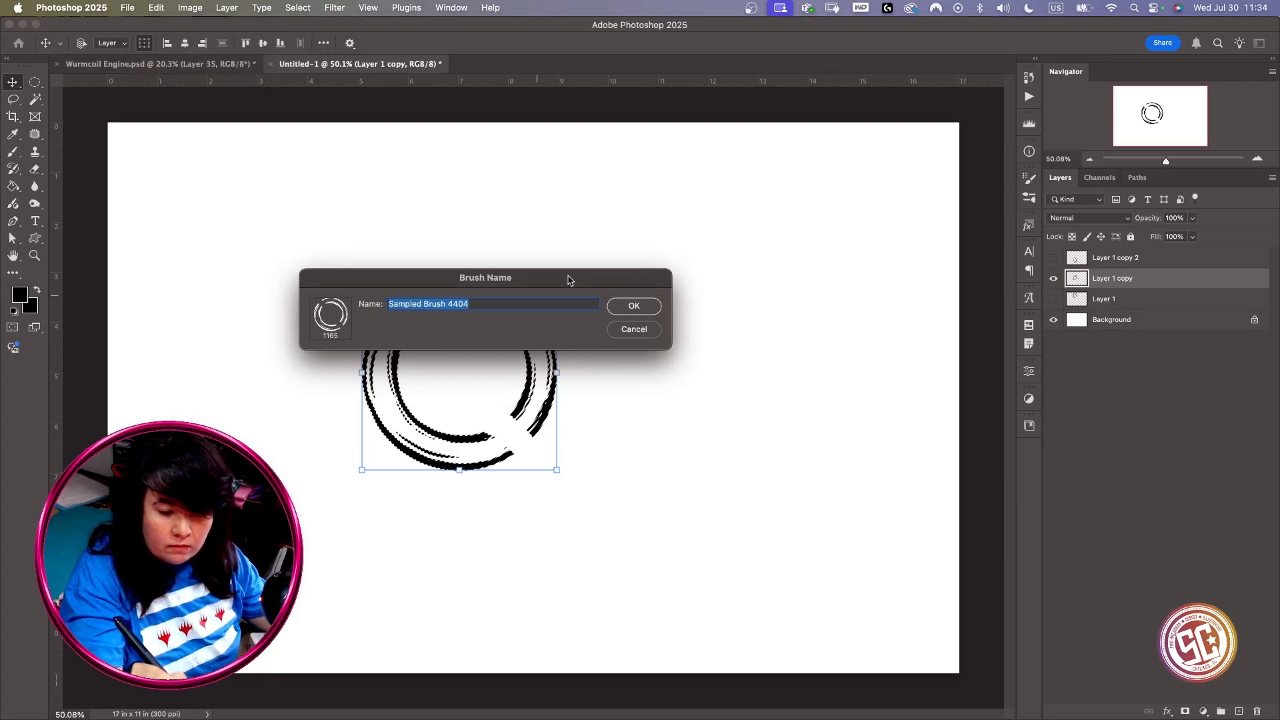
pyautogui.write('Chain ')
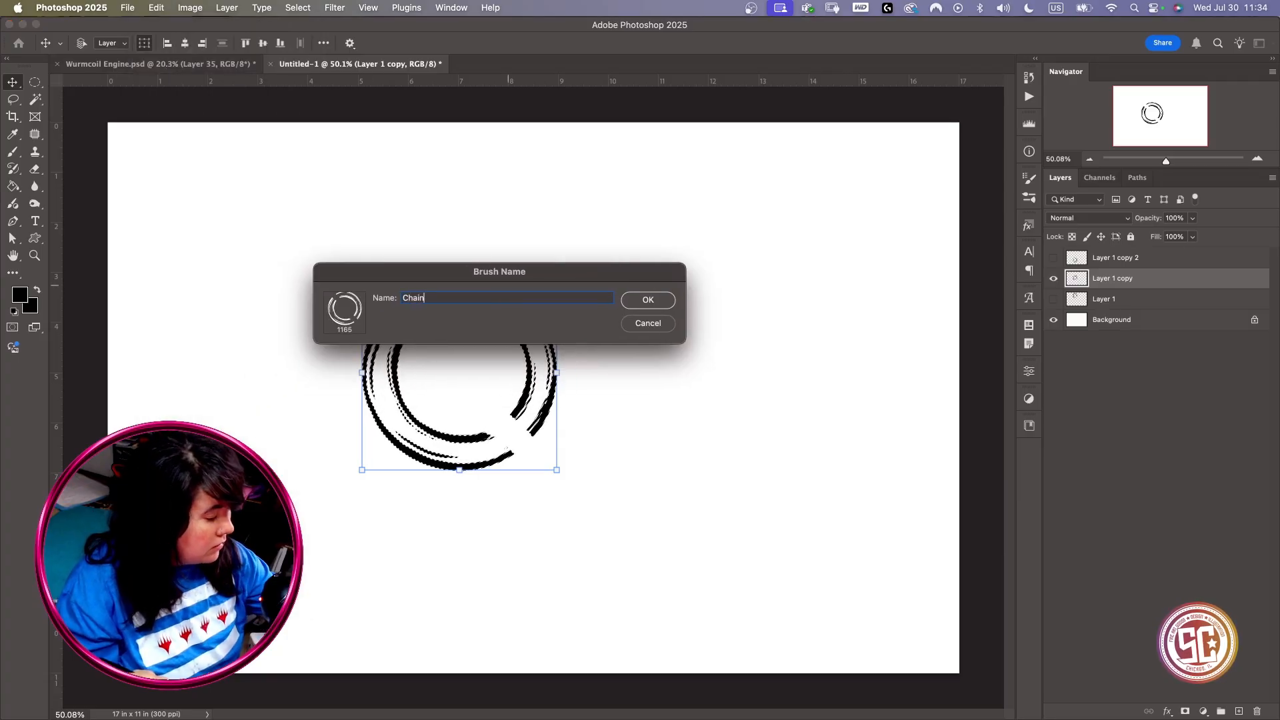
pyautogui.write('Test')
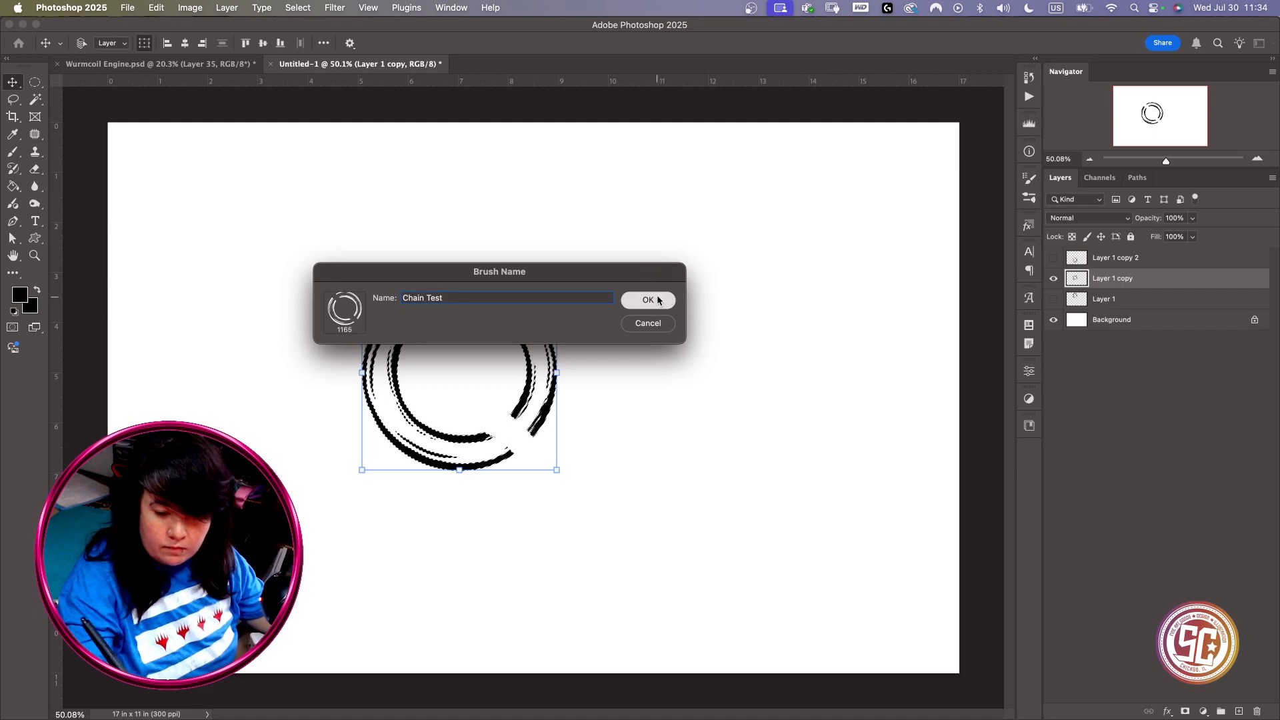
pyautogui.click(659, 300)
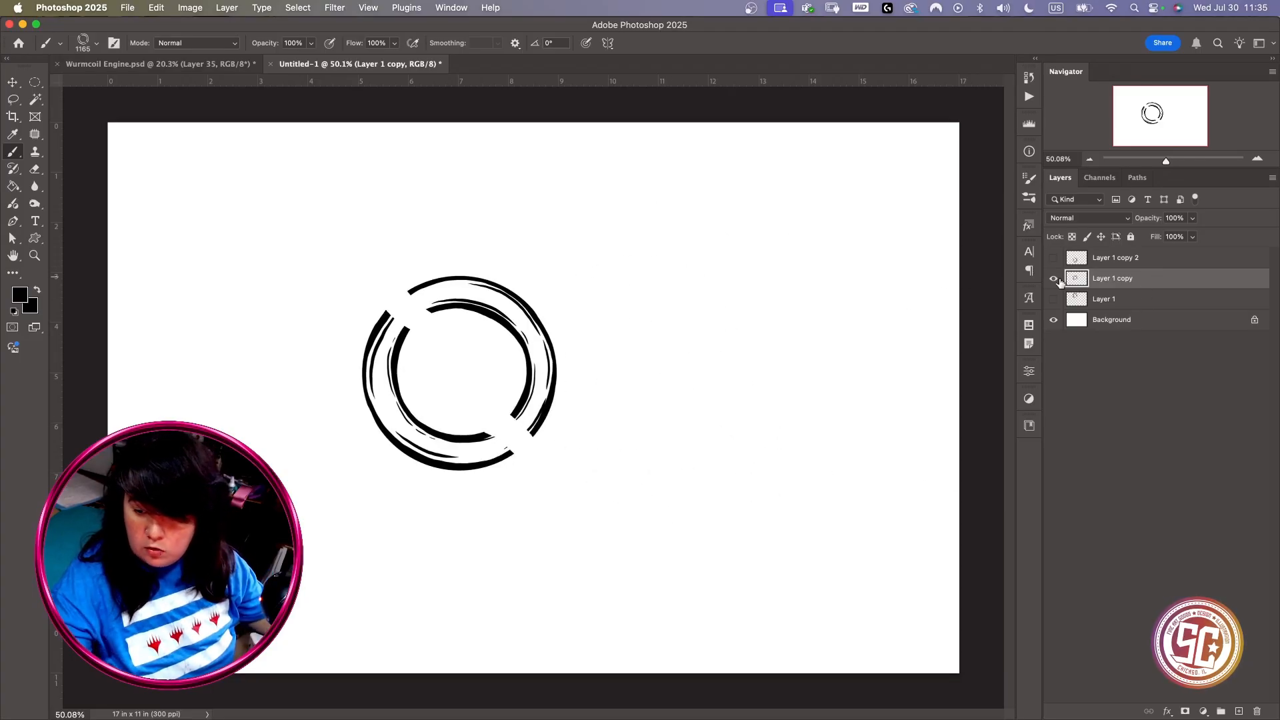
# Hide Layer 1 copy and create a new blank layer above Layer 1 copy 2
pyautogui.click(1054, 279)
pyautogui.click(1167, 258)
pyautogui.press('super+shift+alt+n')
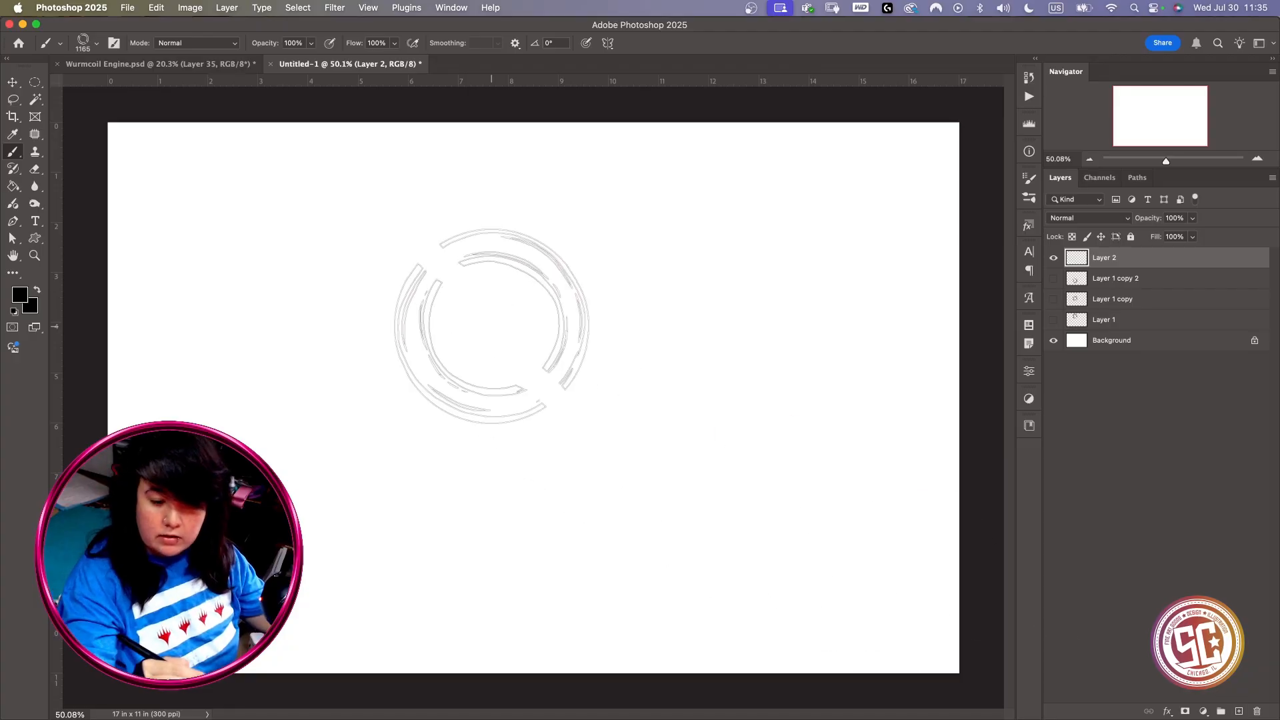
# Set the chain brush size to 396 px, and paint and undo a winding test stroke on Layer 2
pyautogui.rightClick(451, 331)
pyautogui.moveTo(603, 352); pyautogui.dragTo(596, 356)
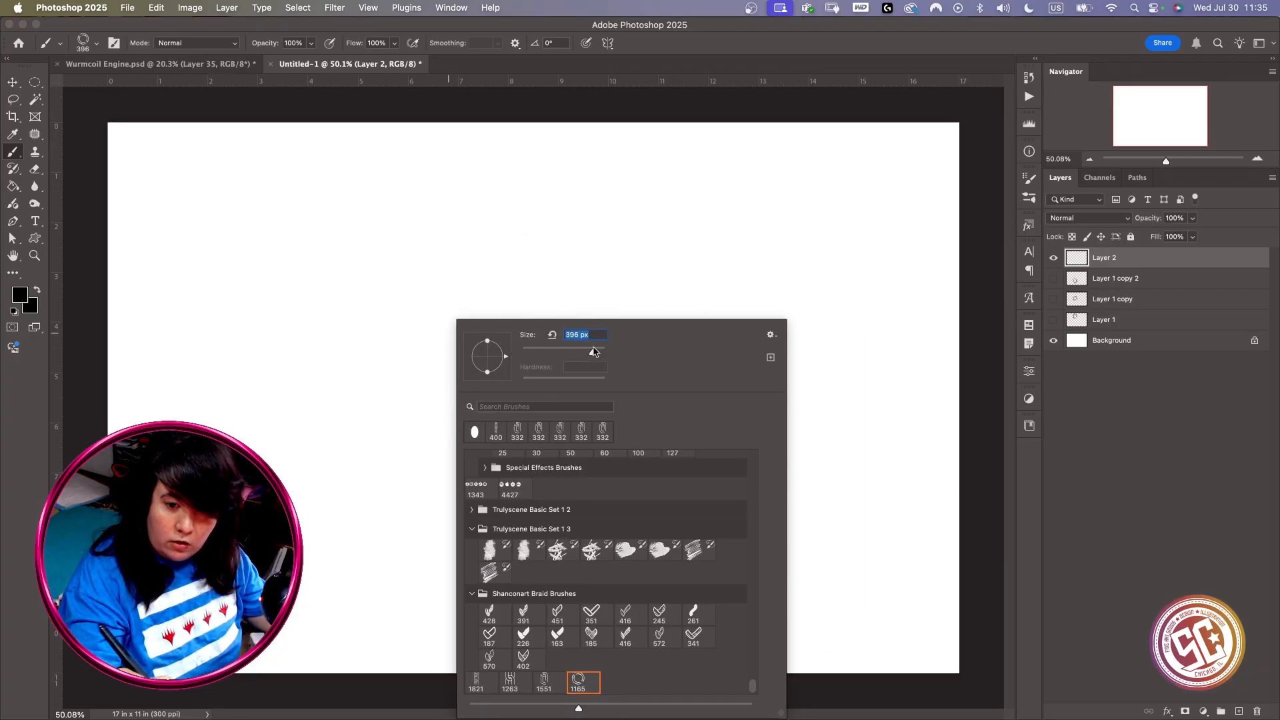
pyautogui.press('Return')
pyautogui.moveTo(194, 308)
pyautogui.mouseDown()
pyautogui.moveTo(250, 268)
pyautogui.moveTo(461, 206)
pyautogui.moveTo(553, 230)
pyautogui.moveTo(295, 314)
pyautogui.moveTo(205, 407)
pyautogui.moveTo(502, 288)
pyautogui.moveTo(686, 290)
pyautogui.moveTo(405, 399)
pyautogui.moveTo(378, 507)
pyautogui.moveTo(592, 348)
pyautogui.moveTo(703, 351)
pyautogui.moveTo(646, 496)
pyautogui.moveTo(800, 450)
pyautogui.moveTo(784, 546)
pyautogui.mouseUp()
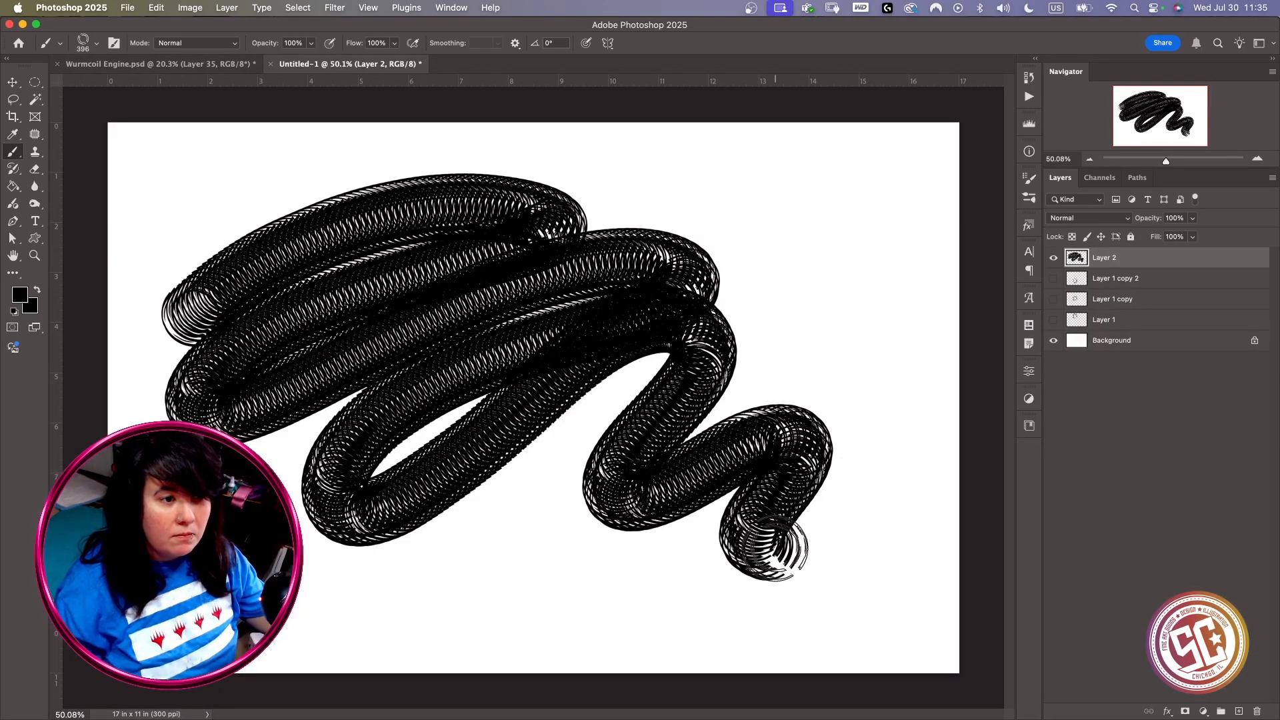
pyautogui.press('super+z')
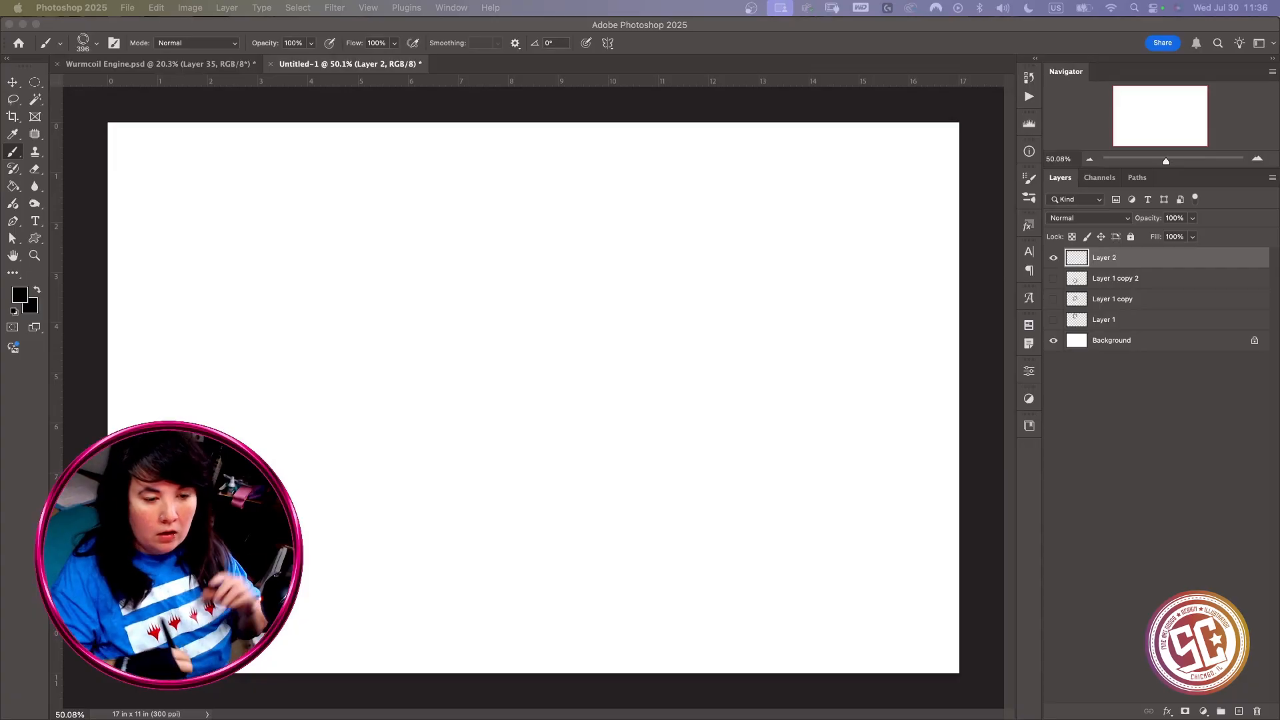
# Set the brush tip angle to -90° in Brush Settings, and paint and undo a wavy test stroke
pyautogui.click(676, 64)
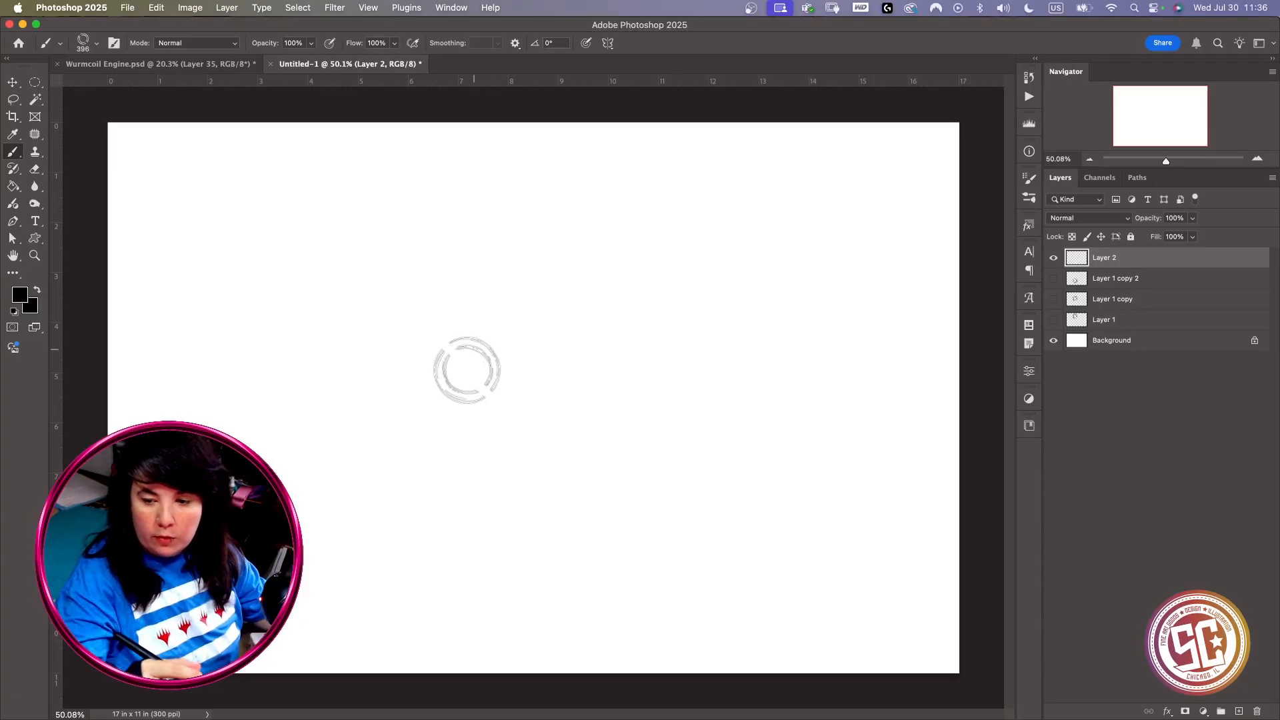
pyautogui.click(452, 8)
pyautogui.click(492, 81)
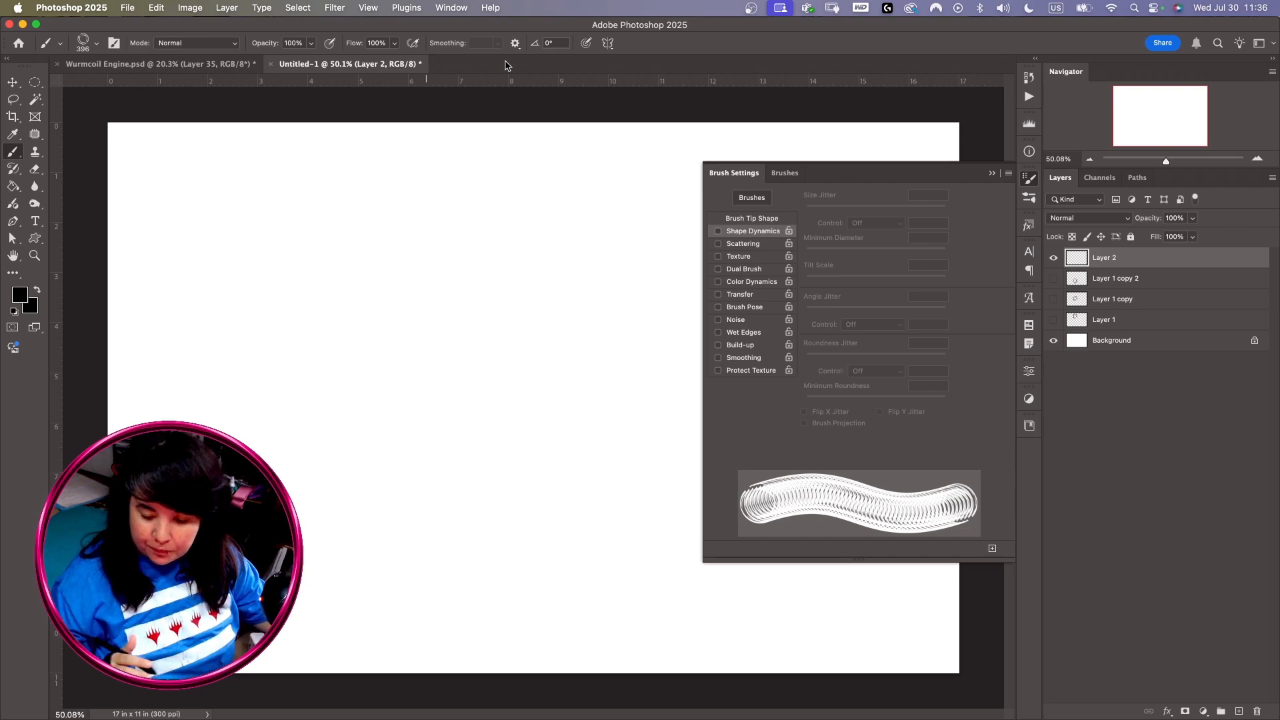
pyautogui.click(768, 220)
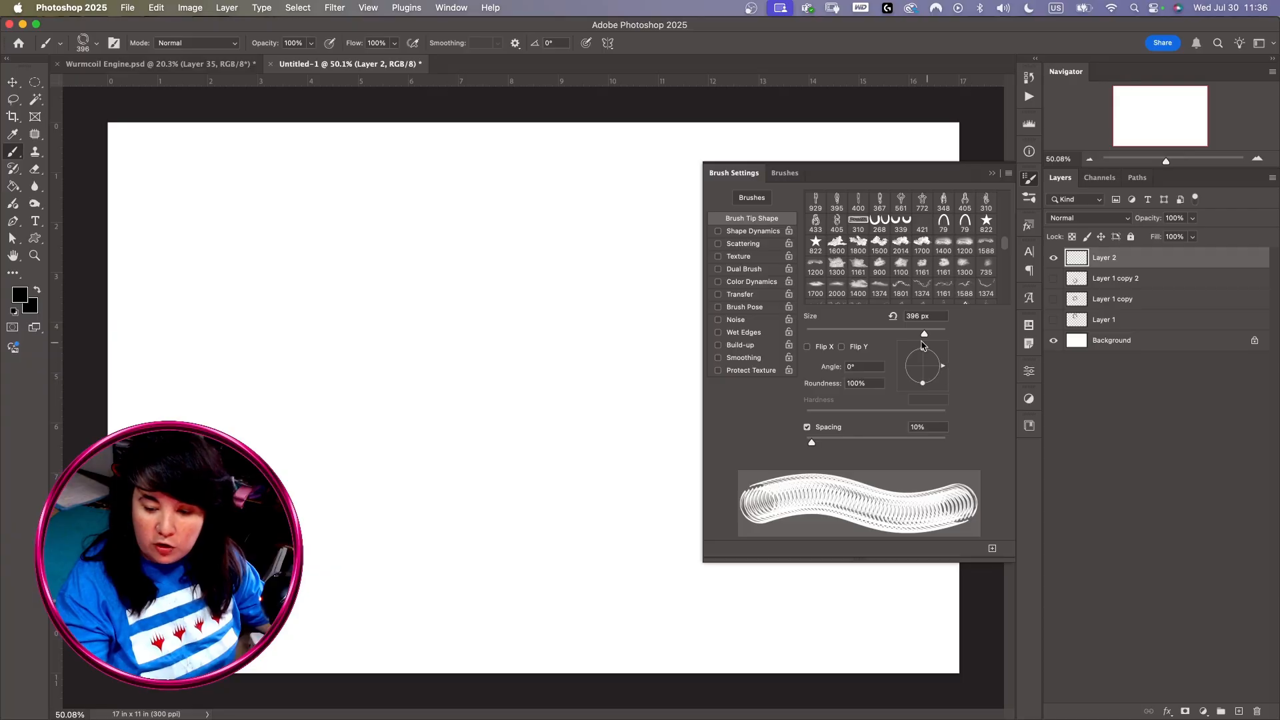
pyautogui.moveTo(942, 369)
pyautogui.mouseDown()
pyautogui.moveTo(933, 348)
pyautogui.moveTo(906, 373)
pyautogui.moveTo(935, 382)
pyautogui.moveTo(942, 360)
pyautogui.moveTo(926, 348)
pyautogui.moveTo(941, 380)
pyautogui.moveTo(918, 394)
pyautogui.mouseUp()
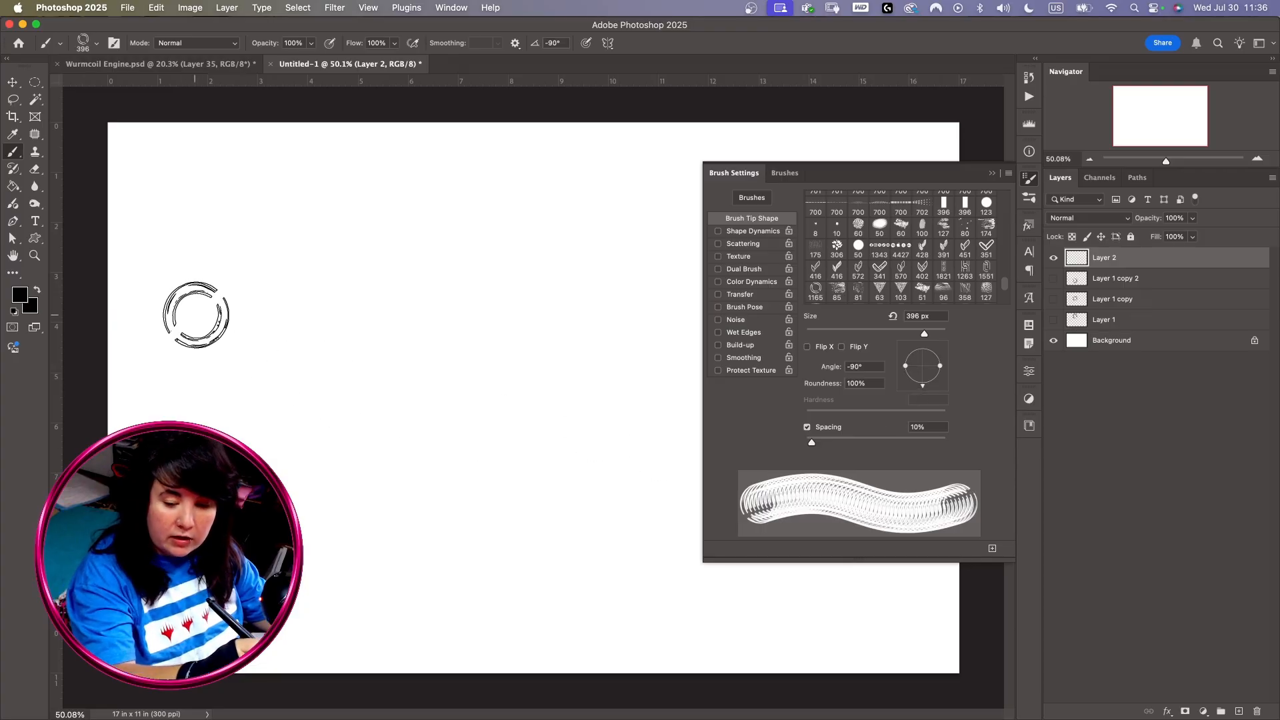
pyautogui.moveTo(194, 308)
pyautogui.mouseDown()
pyautogui.moveTo(343, 254)
pyautogui.moveTo(548, 232)
pyautogui.moveTo(650, 304)
pyautogui.moveTo(710, 283)
pyautogui.moveTo(795, 284)
pyautogui.moveTo(831, 327)
pyautogui.moveTo(871, 331)
pyautogui.mouseUp()
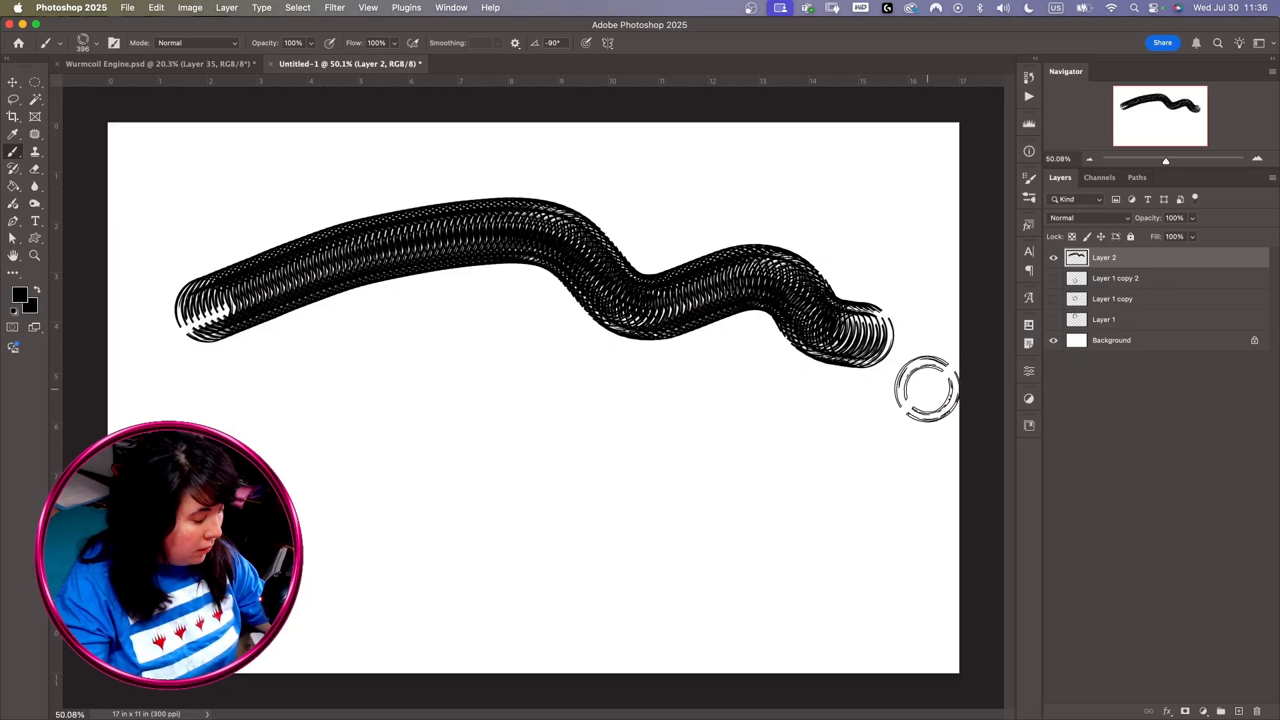
pyautogui.press('super+z')
# Set the brush tip spacing to 65%, and paint and undo a test chain across the canvas
pyautogui.click(1030, 179)
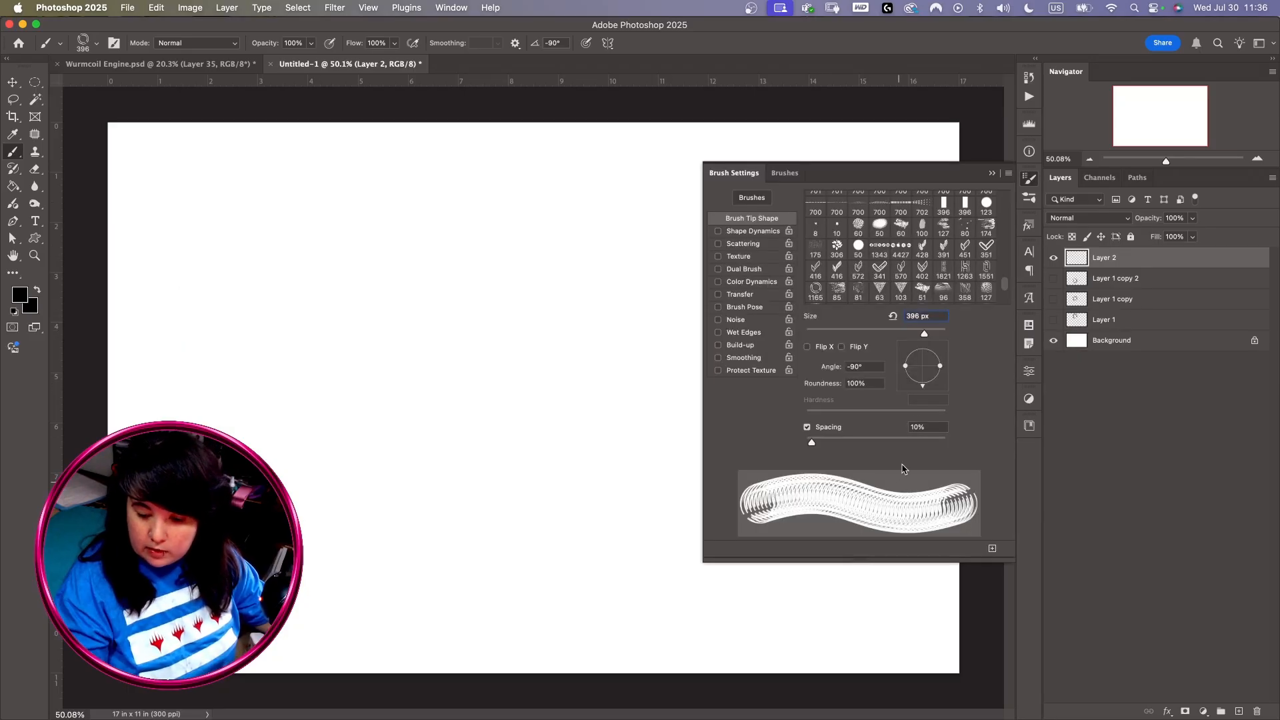
pyautogui.moveTo(812, 444)
pyautogui.mouseDown()
pyautogui.moveTo(870, 462)
pyautogui.moveTo(850, 461)
pyautogui.mouseUp()
pyautogui.moveTo(200, 348)
pyautogui.mouseDown()
pyautogui.moveTo(384, 279)
pyautogui.moveTo(551, 268)
pyautogui.moveTo(740, 332)
pyautogui.moveTo(820, 312)
pyautogui.moveTo(864, 253)
pyautogui.mouseUp()
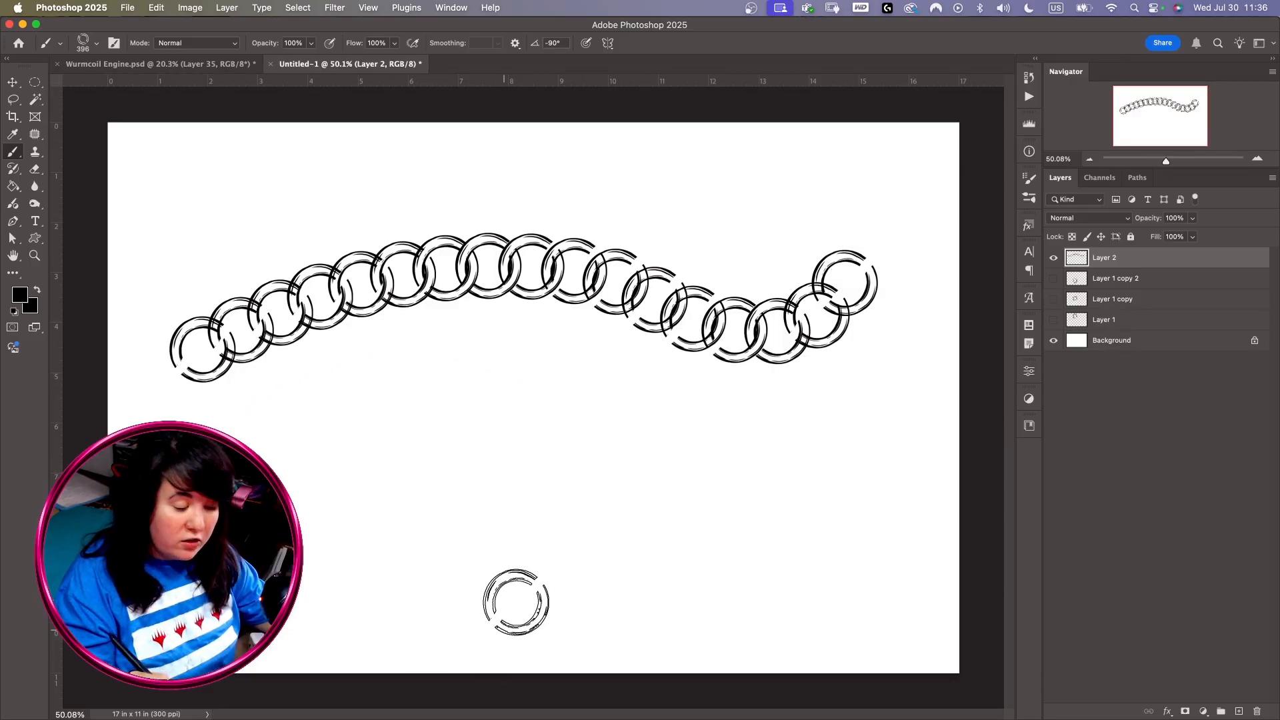
pyautogui.press('super+z')
# Enable Shape Dynamics for the brush and set the Angle Jitter control to Direction
pyautogui.click(1029, 198)
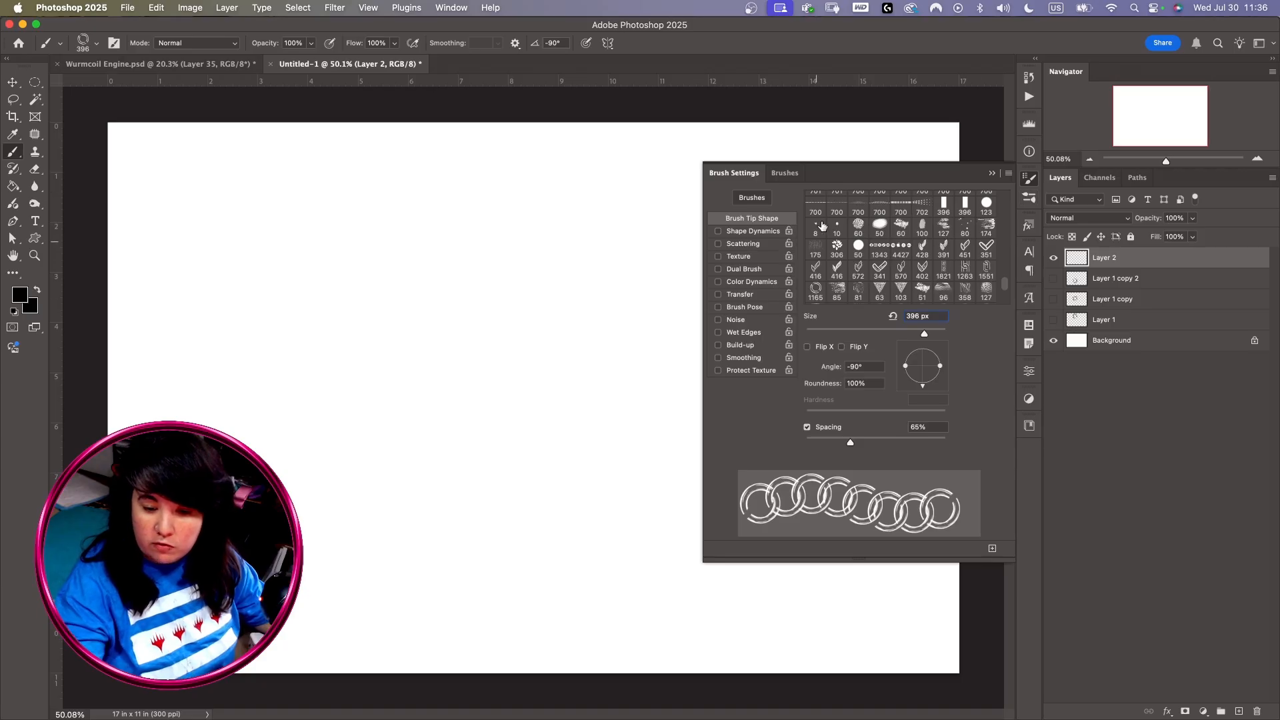
pyautogui.click(753, 232)
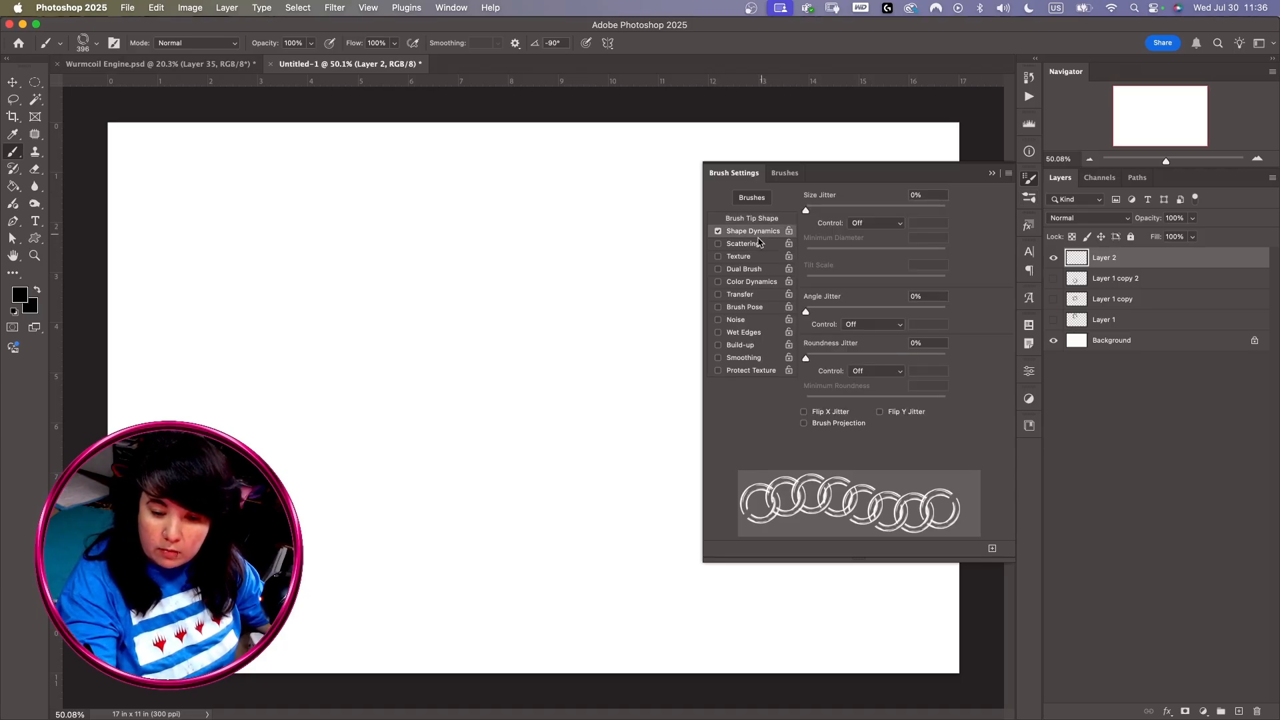
pyautogui.click(874, 324)
pyautogui.click(876, 428)
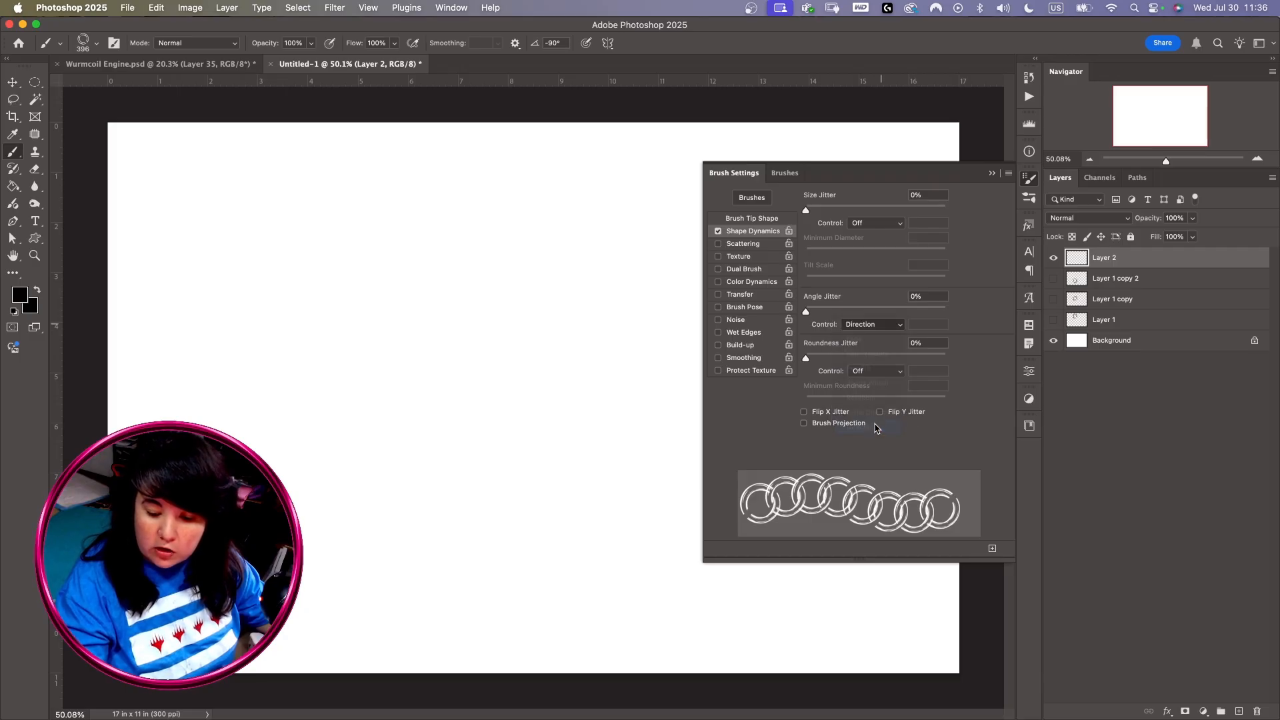
# Paint and undo a test chain across Layer 2 with the Direction angle control enabled
pyautogui.moveTo(177, 357)
pyautogui.mouseDown()
pyautogui.moveTo(295, 310)
pyautogui.moveTo(410, 295)
pyautogui.moveTo(530, 322)
pyautogui.moveTo(631, 369)
pyautogui.moveTo(754, 386)
pyautogui.moveTo(836, 358)
pyautogui.moveTo(923, 283)
pyautogui.mouseUp()
pyautogui.press('super+z')
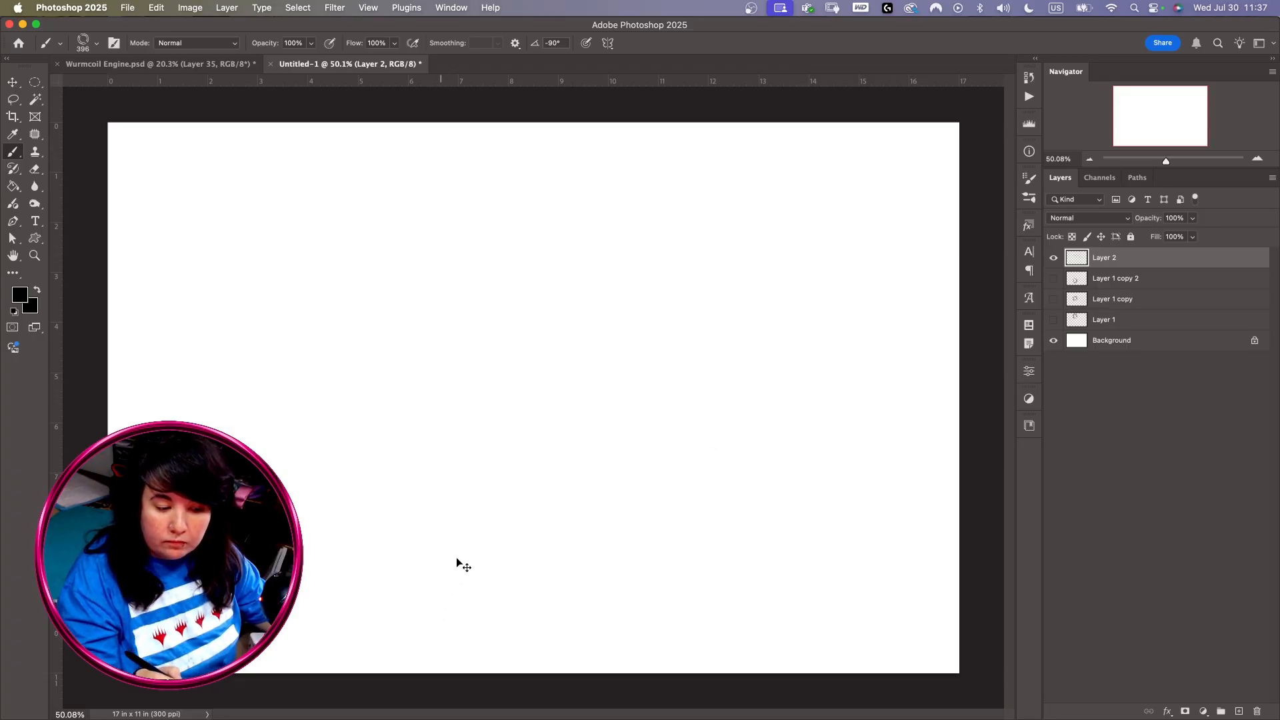
# Set the brush tip spacing to 60%, and paint and undo a long and a short test chain
pyautogui.click(1032, 177)
pyautogui.click(767, 220)
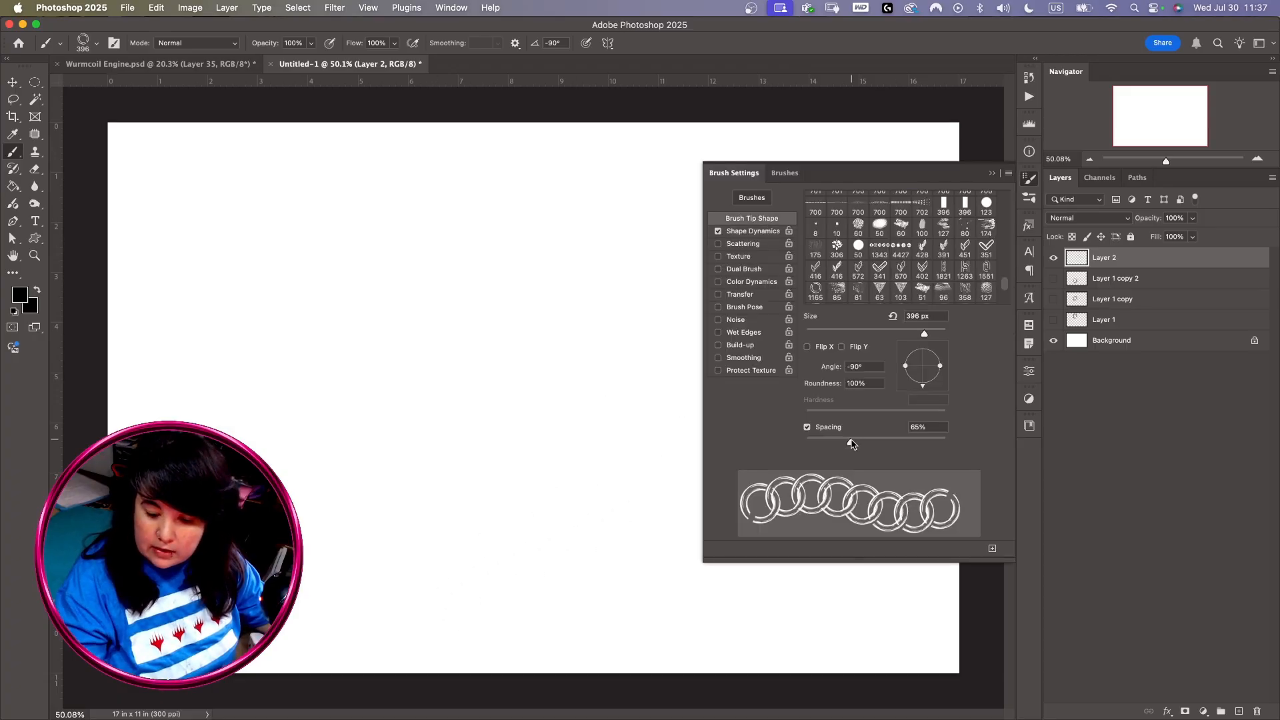
pyautogui.moveTo(852, 443); pyautogui.dragTo(848, 445)
pyautogui.moveTo(184, 316)
pyautogui.mouseDown()
pyautogui.moveTo(278, 267)
pyautogui.moveTo(396, 253)
pyautogui.moveTo(691, 342)
pyautogui.moveTo(793, 316)
pyautogui.moveTo(857, 227)
pyautogui.mouseUp()
pyautogui.press('super+z')
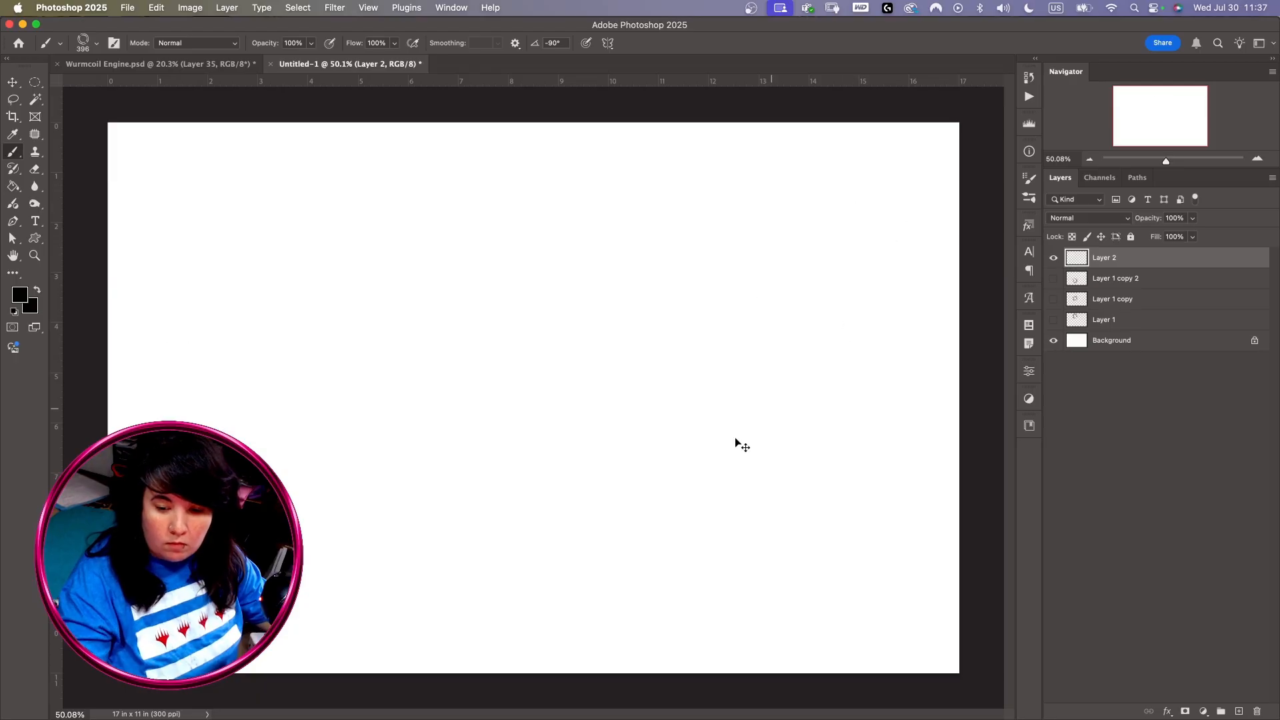
pyautogui.moveTo(597, 530)
pyautogui.mouseDown()
pyautogui.moveTo(566, 543)
pyautogui.moveTo(415, 547)
pyautogui.moveTo(290, 407)
pyautogui.moveTo(348, 251)
pyautogui.moveTo(537, 191)
pyautogui.moveTo(683, 255)
pyautogui.moveTo(728, 402)
pyautogui.moveTo(710, 480)
pyautogui.mouseUp()
pyautogui.press('super+z')
# Reduce the brush tip spacing to 55%, and paint and undo a horizontal test chain
pyautogui.click(1029, 179)
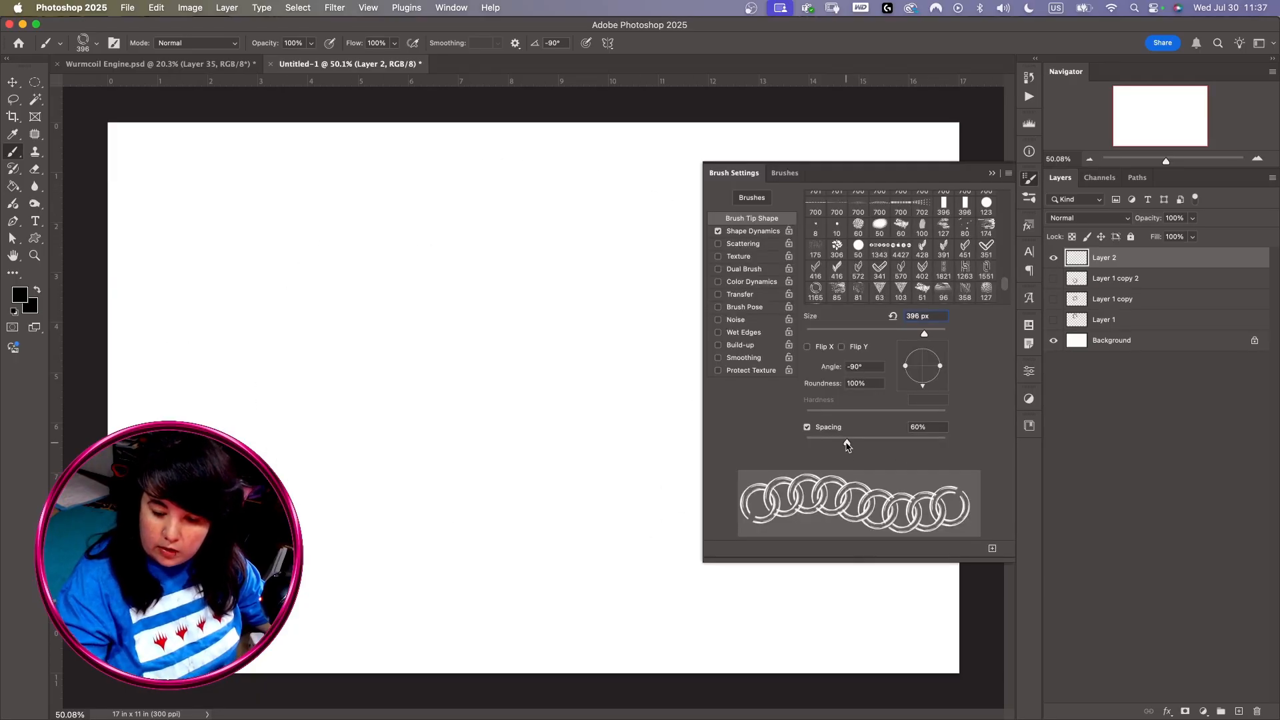
pyautogui.moveTo(847, 445); pyautogui.dragTo(844, 447)
pyautogui.moveTo(185, 268); pyautogui.dragTo(846, 268)
pyautogui.press('super+z')
# Return the brush tip spacing to 60%, and paint and undo one horizontal and one vertical test chain
pyautogui.click(1029, 179)
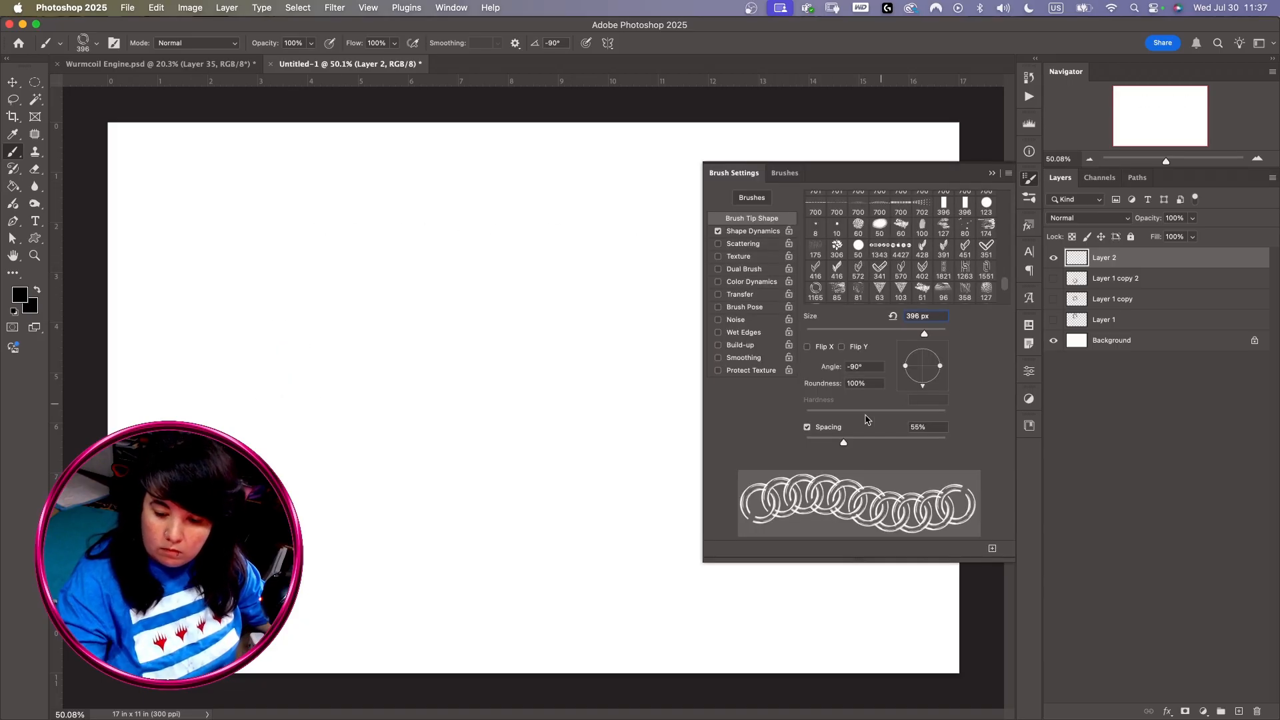
pyautogui.moveTo(844, 447); pyautogui.dragTo(847, 448)
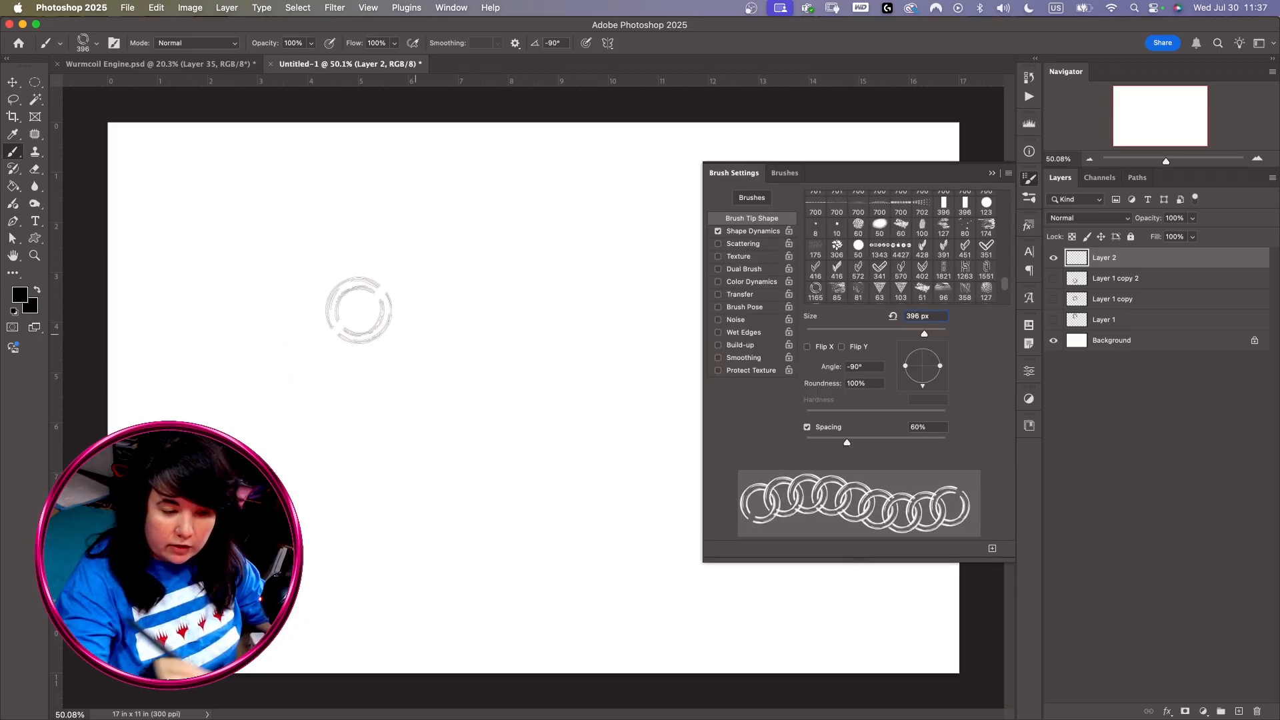
pyautogui.moveTo(180, 200)
pyautogui.mouseDown()
pyautogui.moveTo(668, 202)
pyautogui.moveTo(930, 233)
pyautogui.moveTo(937, 207)
pyautogui.mouseUp()
pyautogui.press('super+z')
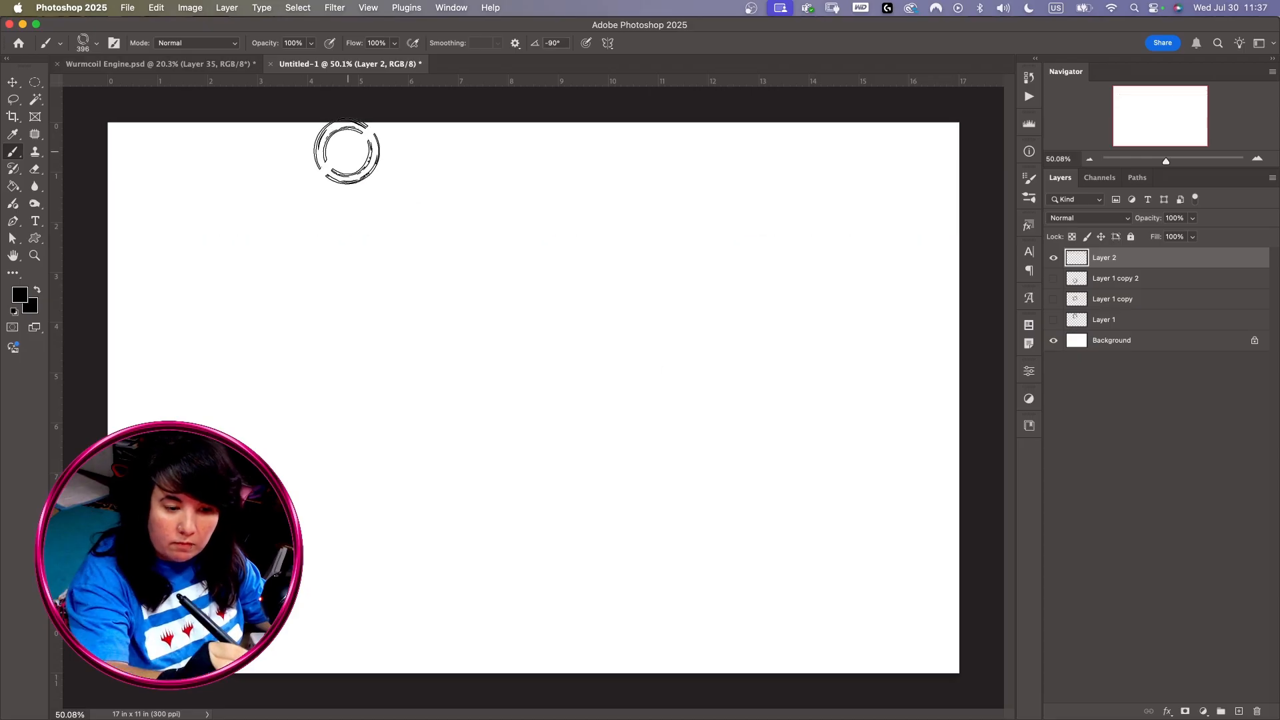
pyautogui.moveTo(347, 152); pyautogui.dragTo(347, 630)
pyautogui.press('super+z')
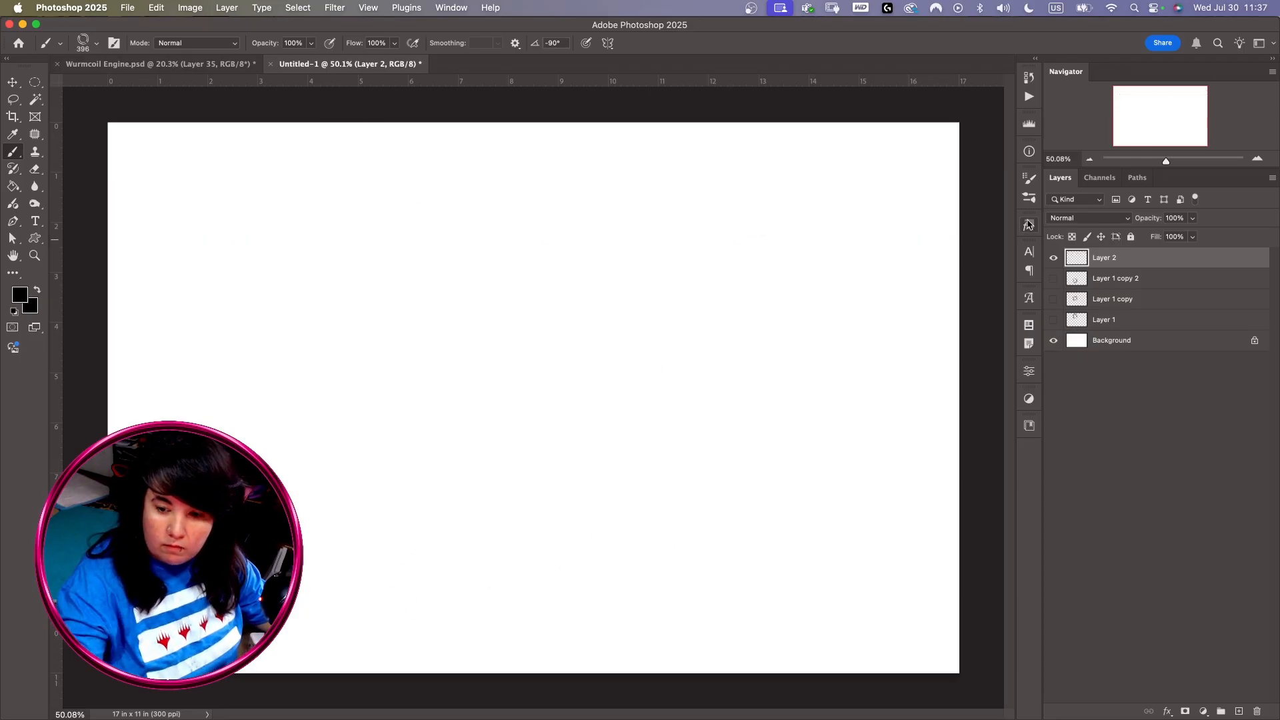
# Set the brush tip spacing to 63%, and paint and undo vertical, horizontal and winding test chains
pyautogui.click(1029, 179)
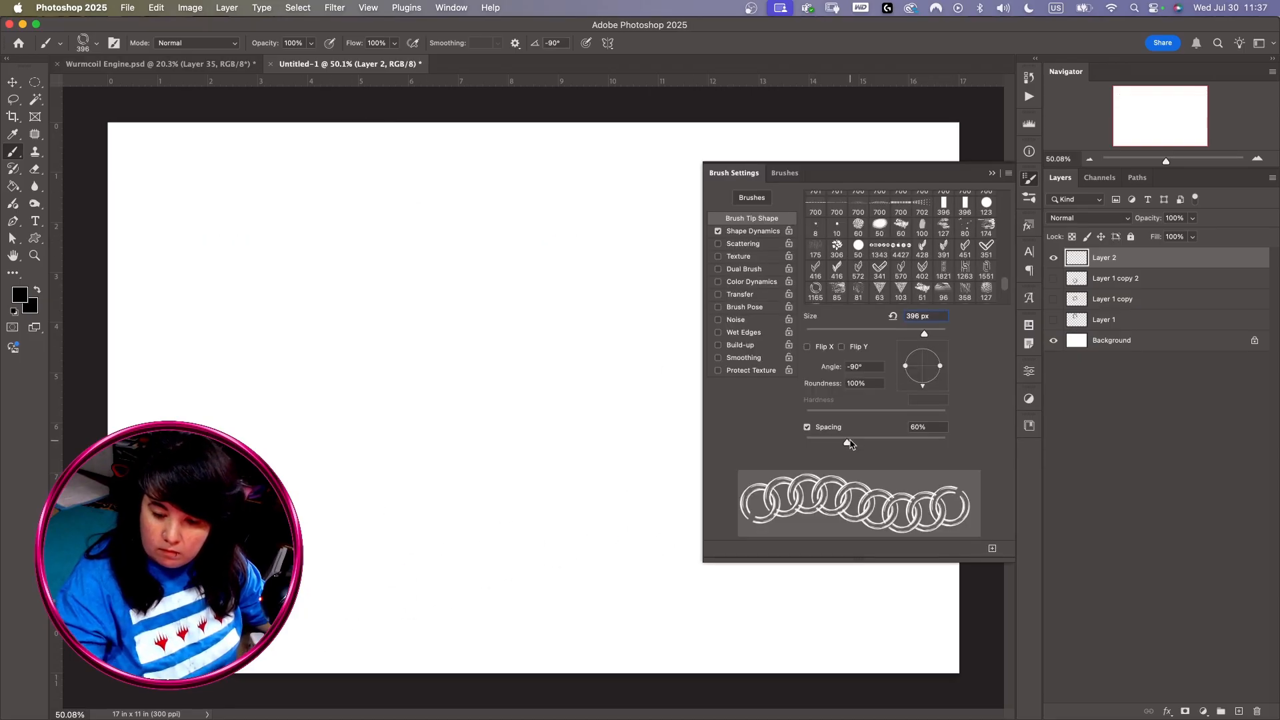
pyautogui.moveTo(847, 443); pyautogui.dragTo(846, 440)
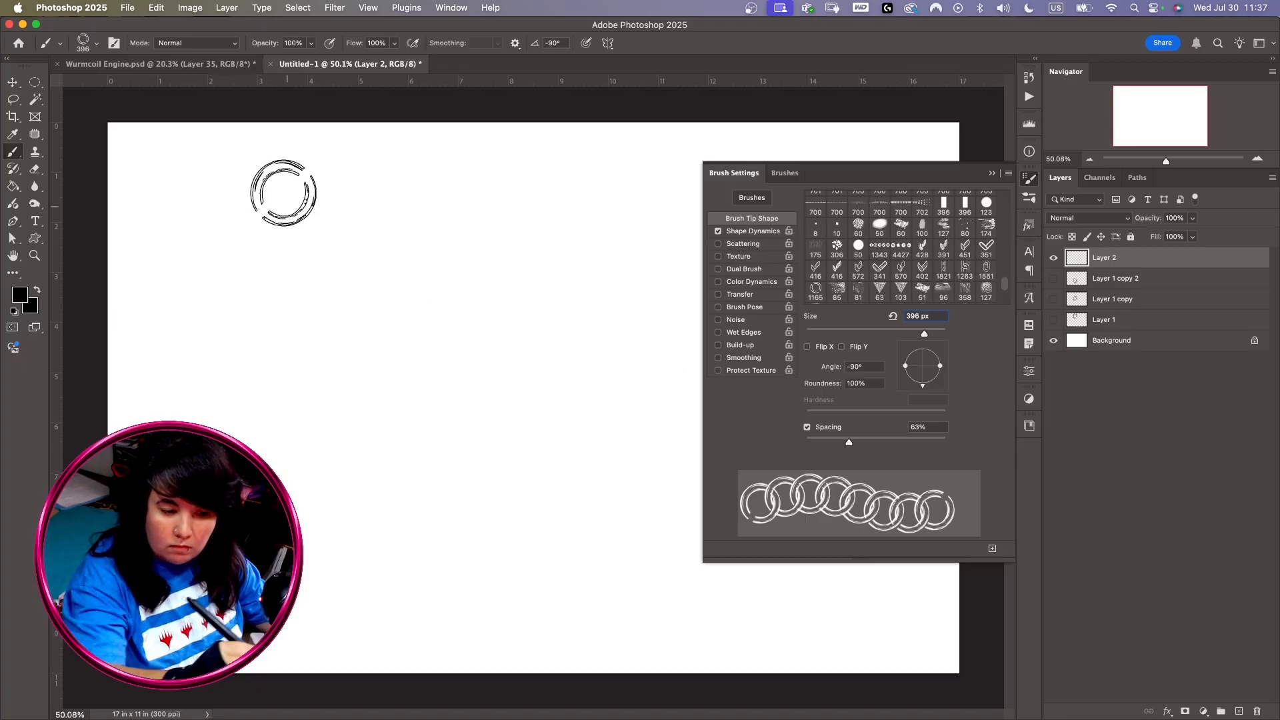
pyautogui.moveTo(283, 190); pyautogui.dragTo(304, 621)
pyautogui.press('super+z')
pyautogui.moveTo(170, 230); pyautogui.dragTo(919, 228)
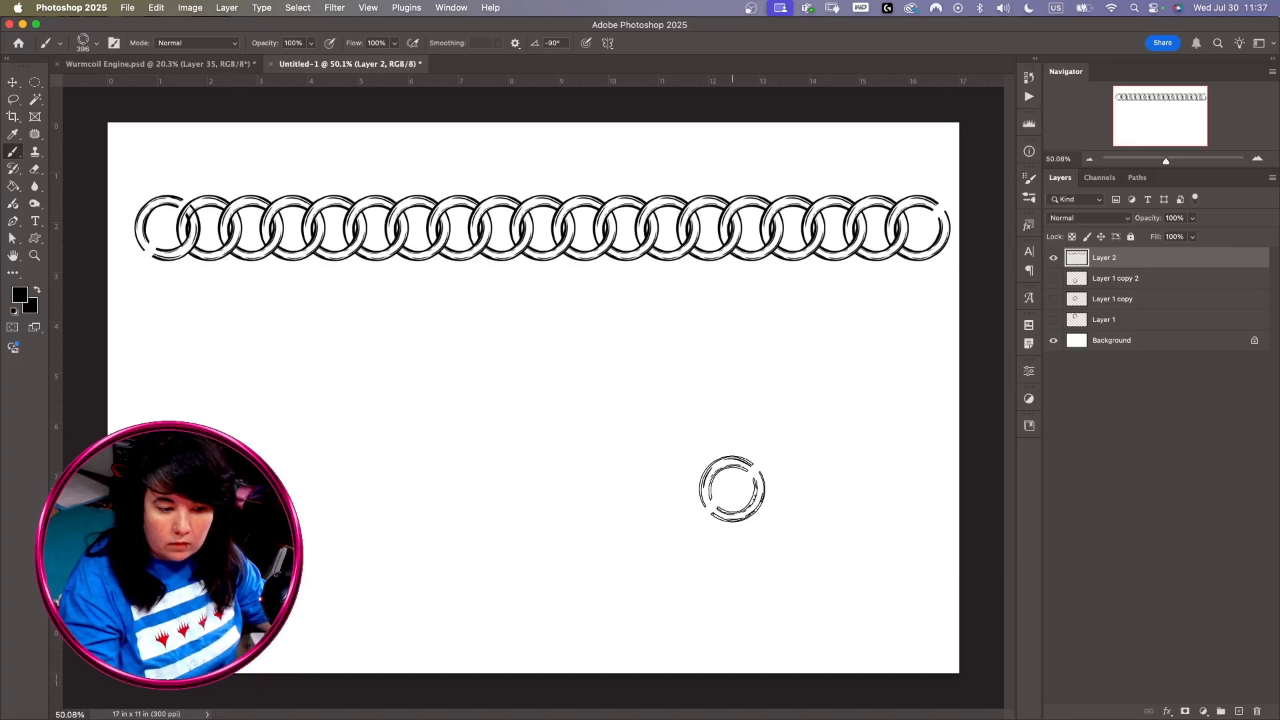
pyautogui.press('super+z')
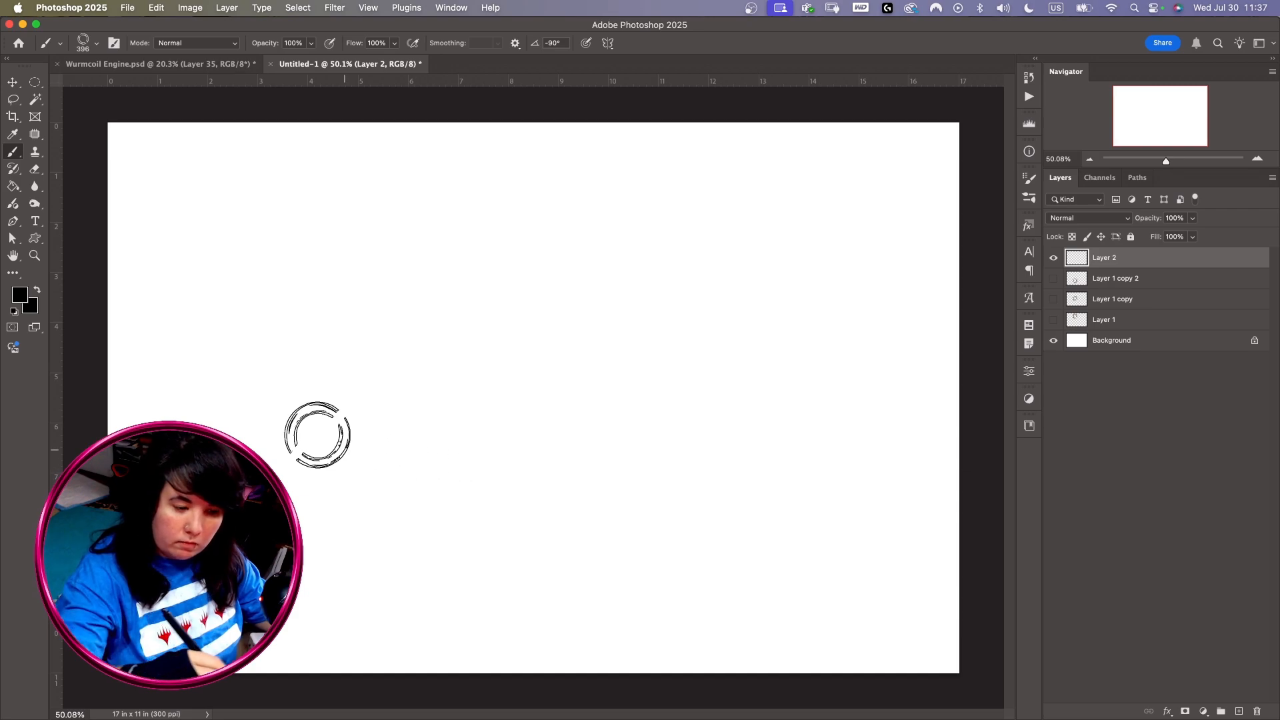
pyautogui.moveTo(198, 235)
pyautogui.mouseDown()
pyautogui.moveTo(300, 184)
pyautogui.moveTo(394, 196)
pyautogui.moveTo(502, 298)
pyautogui.moveTo(560, 592)
pyautogui.moveTo(664, 621)
pyautogui.moveTo(745, 511)
pyautogui.moveTo(722, 370)
pyautogui.moveTo(745, 232)
pyautogui.moveTo(855, 212)
pyautogui.moveTo(900, 340)
pyautogui.mouseUp()
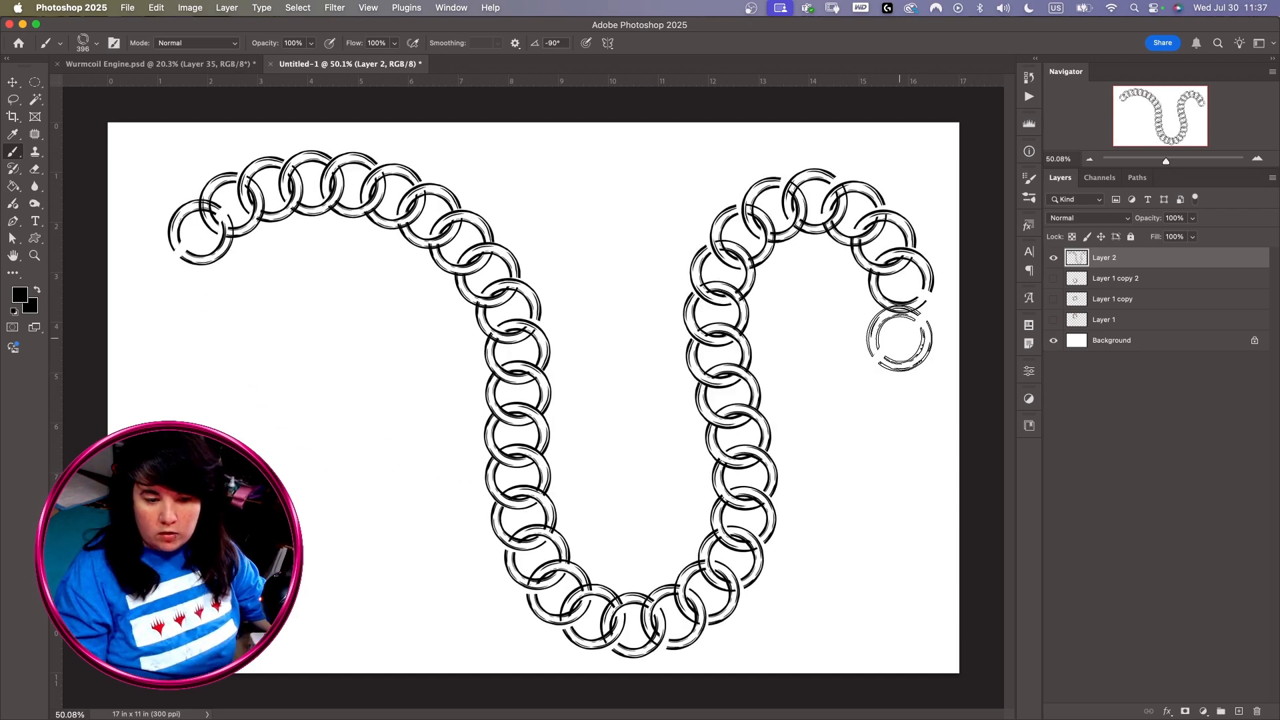
pyautogui.press('super+z')
# Reduce the brush size to 252 px, and paint and undo horizontal and vertical test chains
pyautogui.rightClick(625, 277)
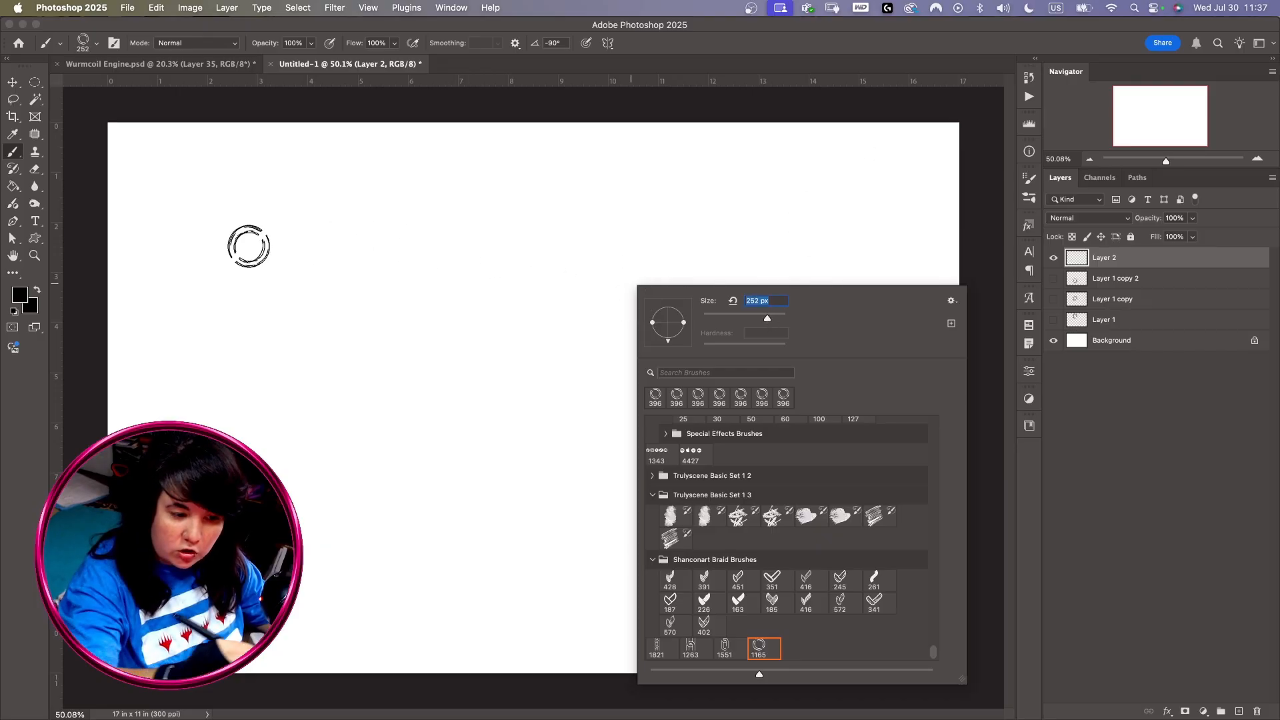
pyautogui.moveTo(198, 234)
pyautogui.mouseDown()
pyautogui.moveTo(230, 208)
pyautogui.moveTo(312, 187)
pyautogui.moveTo(418, 208)
pyautogui.moveTo(592, 342)
pyautogui.moveTo(704, 345)
pyautogui.moveTo(785, 296)
pyautogui.moveTo(837, 228)
pyautogui.mouseUp()
pyautogui.press('super+z')
pyautogui.moveTo(294, 157); pyautogui.dragTo(293, 637)
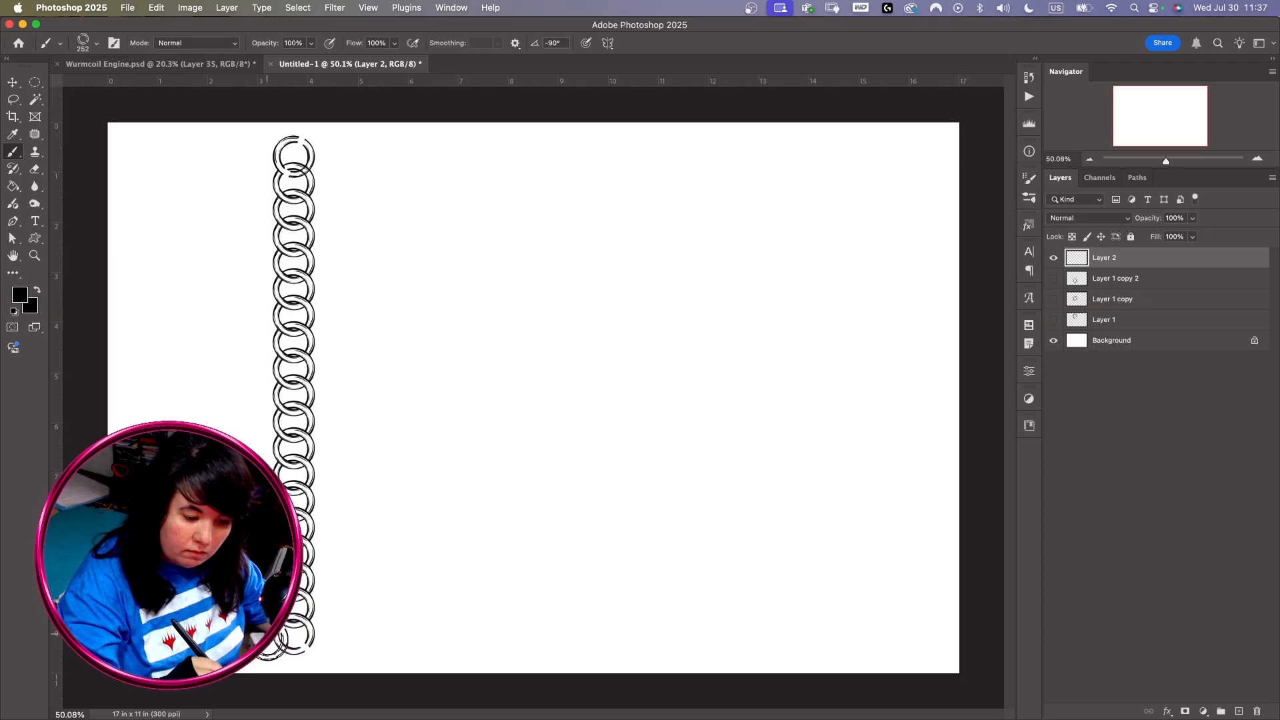
pyautogui.press('super+z')
pyautogui.moveTo(220, 194)
pyautogui.mouseDown()
pyautogui.moveTo(640, 223)
pyautogui.moveTo(890, 195)
pyautogui.mouseUp()
pyautogui.press('super+z')
# Reduce the brush size to 191 px, paint a large spiral chain on Layer 2 and clear it
pyautogui.rightClick(398, 261)
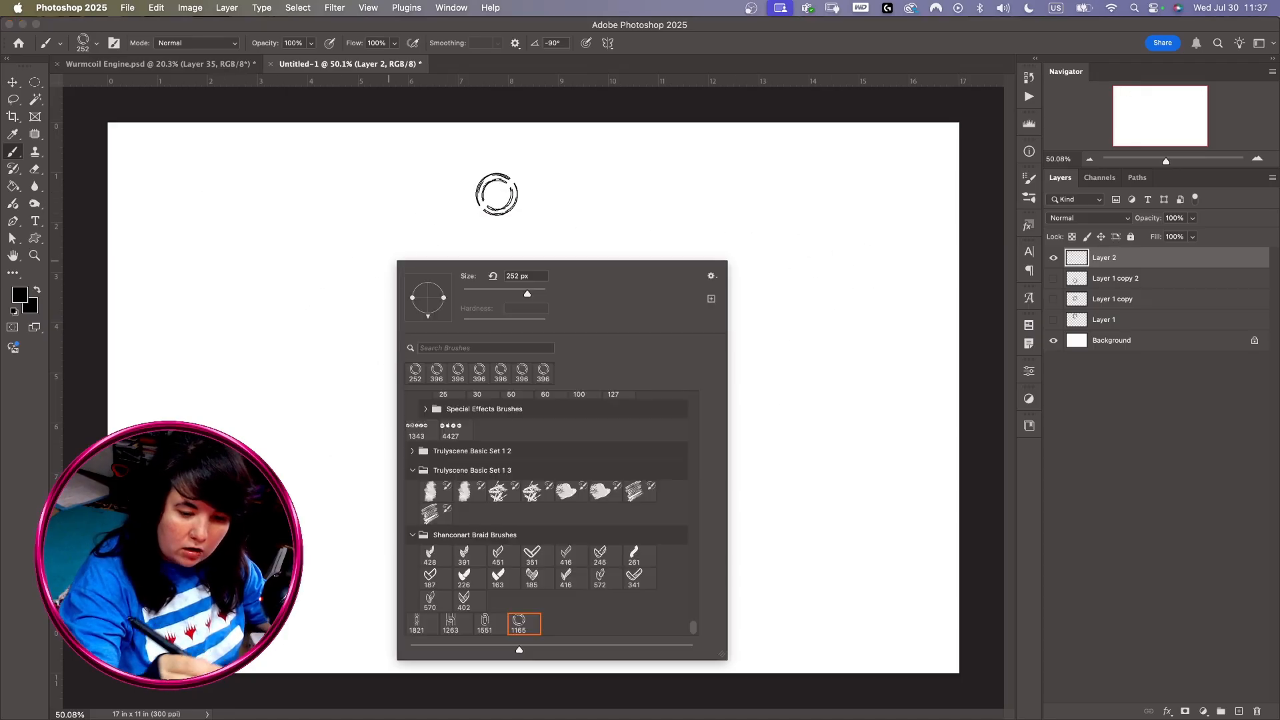
pyautogui.moveTo(309, 197)
pyautogui.mouseDown()
pyautogui.moveTo(279, 287)
pyautogui.moveTo(298, 406)
pyautogui.moveTo(385, 520)
pyautogui.moveTo(521, 552)
pyautogui.moveTo(641, 487)
pyautogui.moveTo(688, 384)
pyautogui.moveTo(668, 284)
pyautogui.moveTo(588, 232)
pyautogui.moveTo(470, 278)
pyautogui.moveTo(454, 371)
pyautogui.moveTo(503, 444)
pyautogui.moveTo(568, 448)
pyautogui.moveTo(638, 389)
pyautogui.mouseUp()
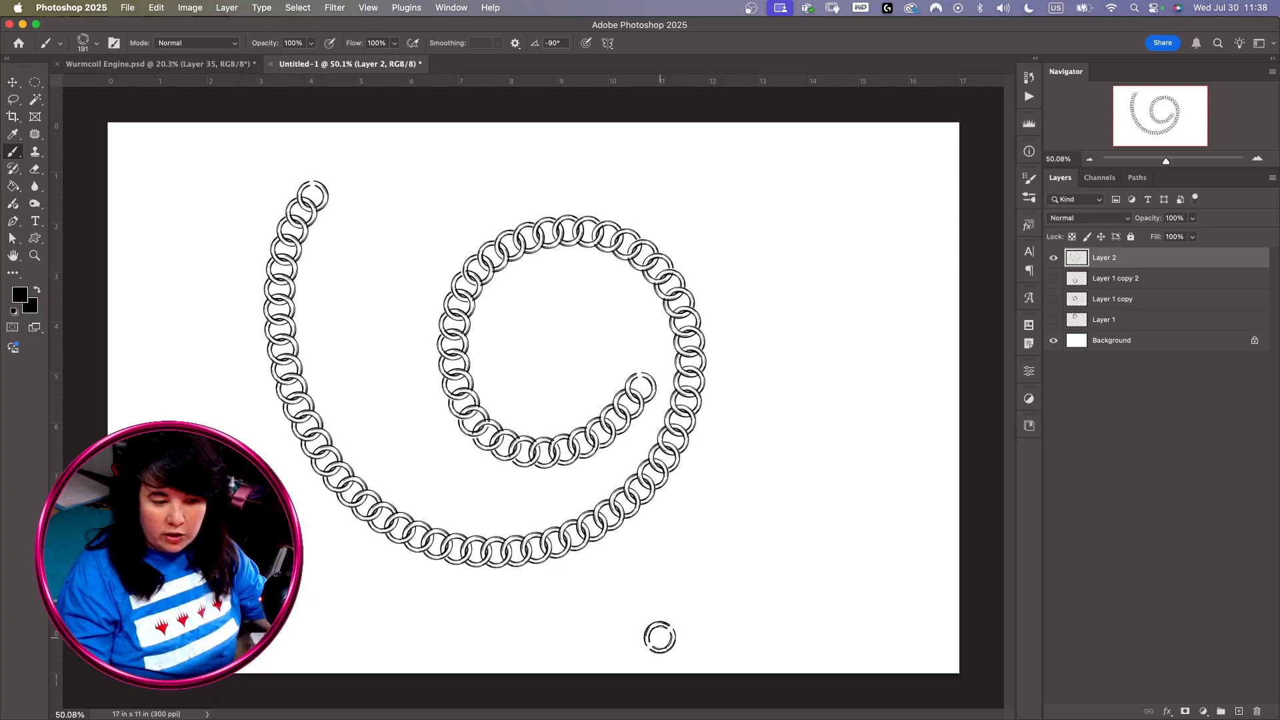
pyautogui.press('Delete')
# Set the brush tip spacing to 65%, and paint and undo a test chain across the canvas
pyautogui.click(1029, 179)
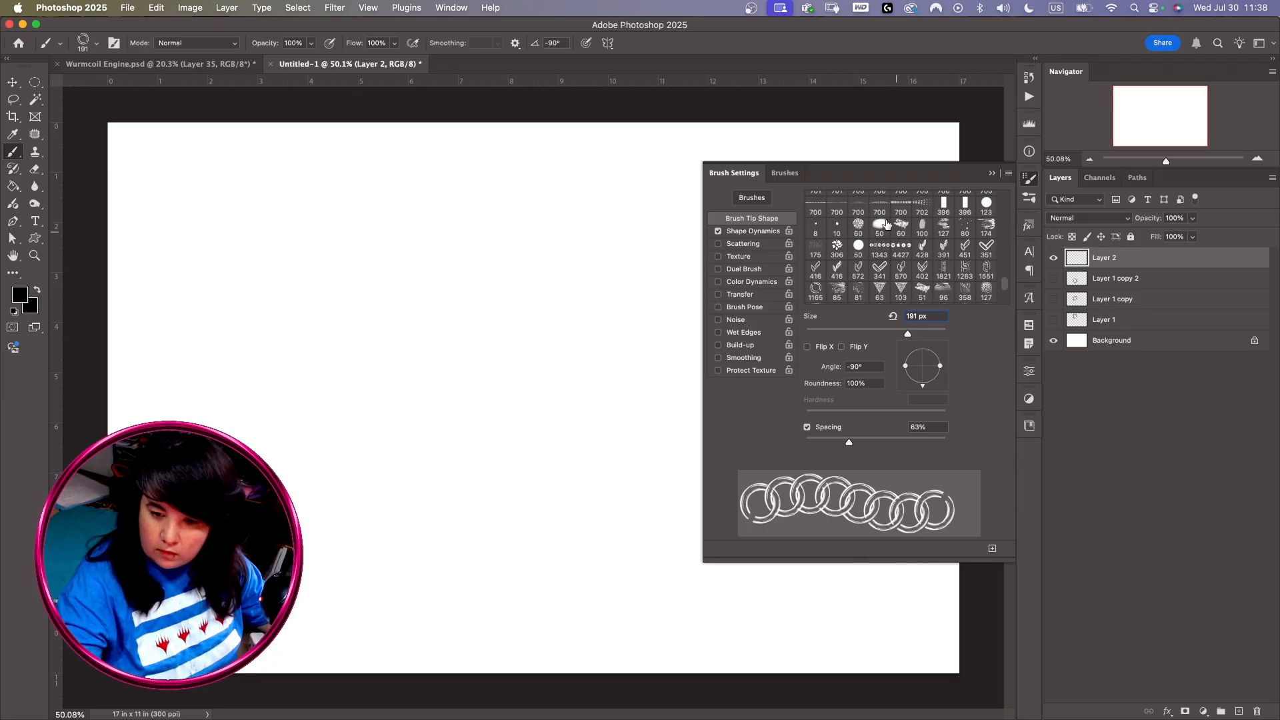
pyautogui.click(936, 428)
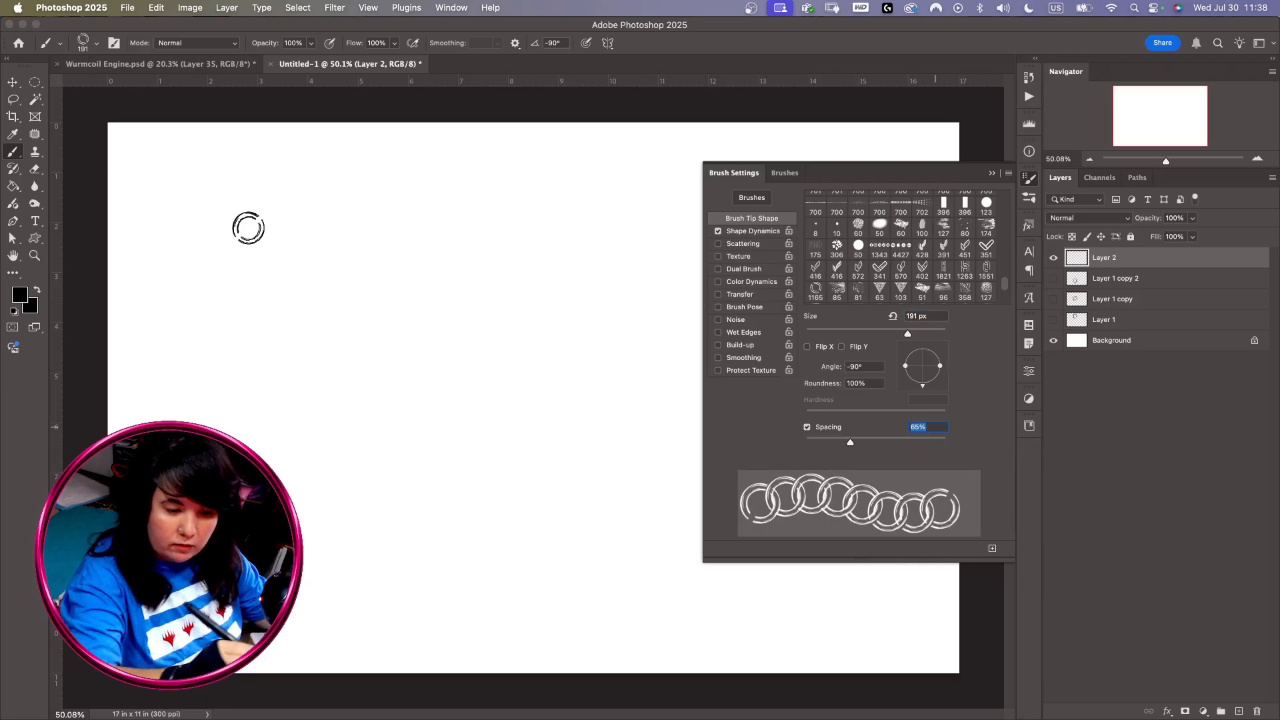
pyautogui.moveTo(232, 218)
pyautogui.mouseDown()
pyautogui.moveTo(394, 186)
pyautogui.moveTo(532, 231)
pyautogui.moveTo(615, 335)
pyautogui.moveTo(668, 437)
pyautogui.moveTo(793, 492)
pyautogui.moveTo(879, 391)
pyautogui.moveTo(868, 299)
pyautogui.mouseUp()
pyautogui.press('super+z')
# Lower the brush tip spacing to 60%, and paint and undo a spiral chain and a short stroke beside it
pyautogui.click(1029, 179)
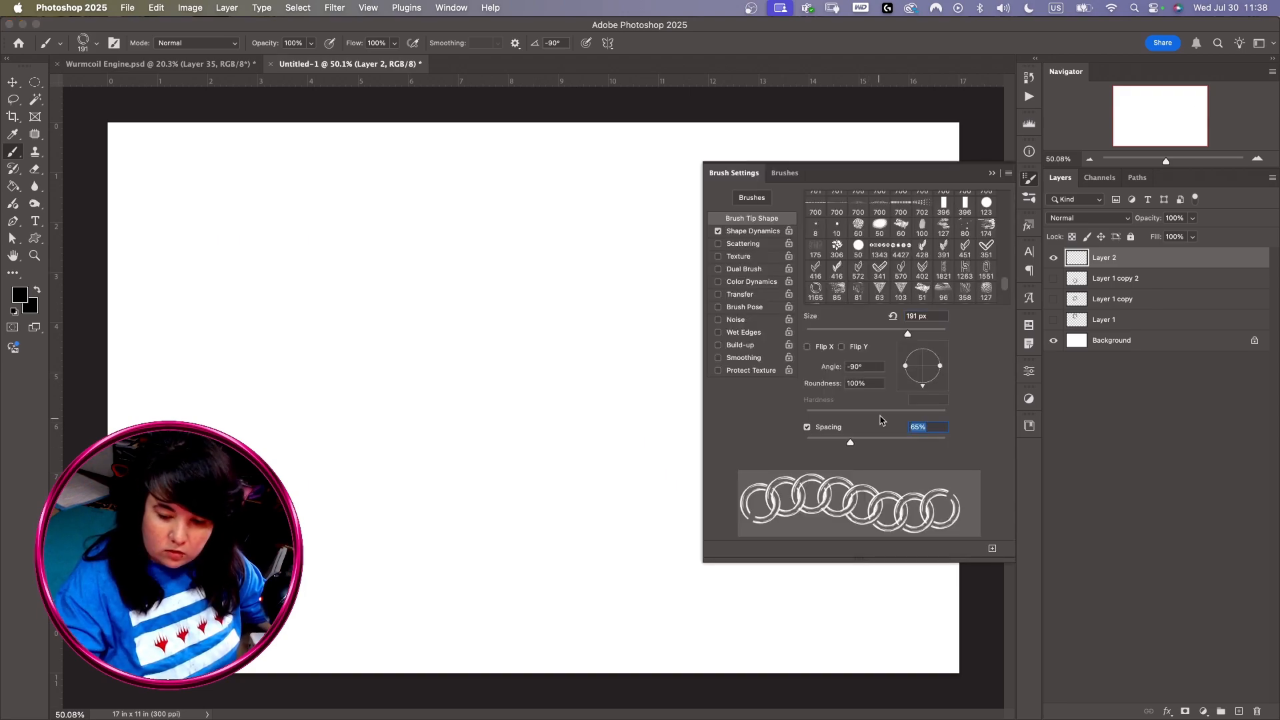
pyautogui.press('Down')
pyautogui.press('Down')
pyautogui.press('Down')
pyautogui.press('Down')
pyautogui.press('Down')
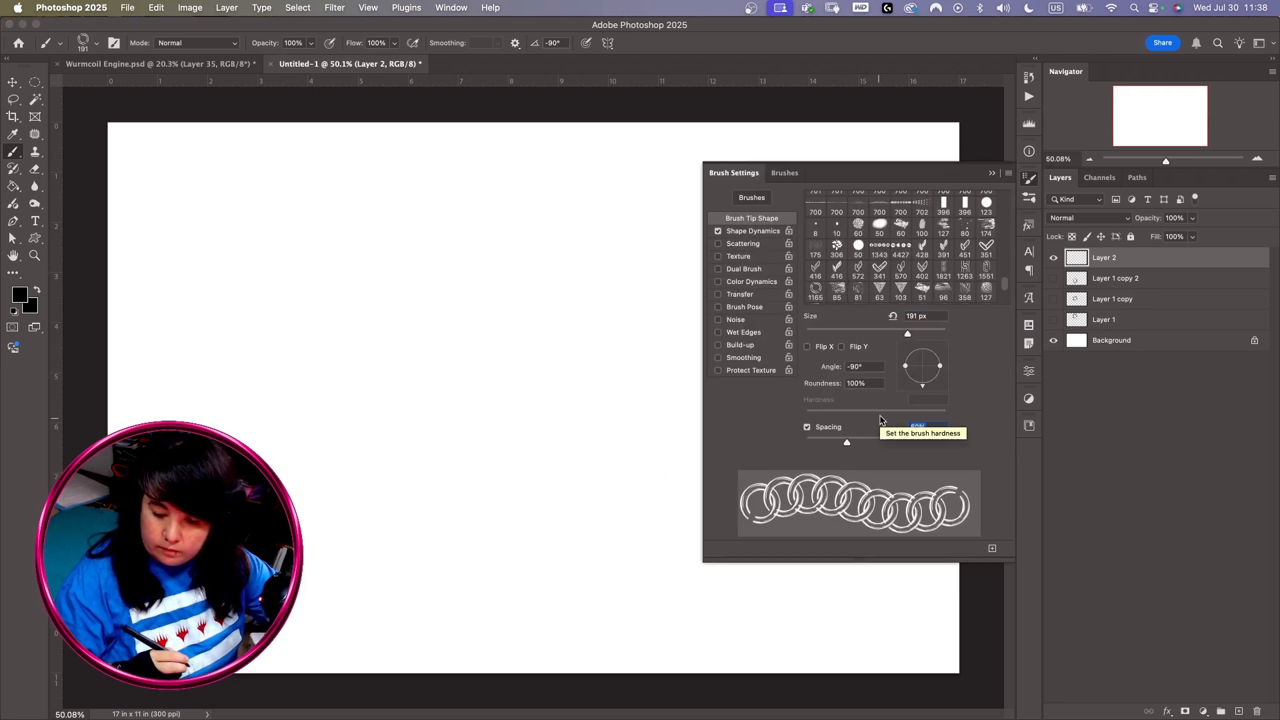
pyautogui.moveTo(189, 220)
pyautogui.mouseDown()
pyautogui.moveTo(347, 168)
pyautogui.moveTo(505, 194)
pyautogui.moveTo(621, 388)
pyautogui.moveTo(515, 570)
pyautogui.moveTo(224, 286)
pyautogui.moveTo(390, 237)
pyautogui.moveTo(501, 357)
pyautogui.moveTo(505, 423)
pyautogui.mouseUp()
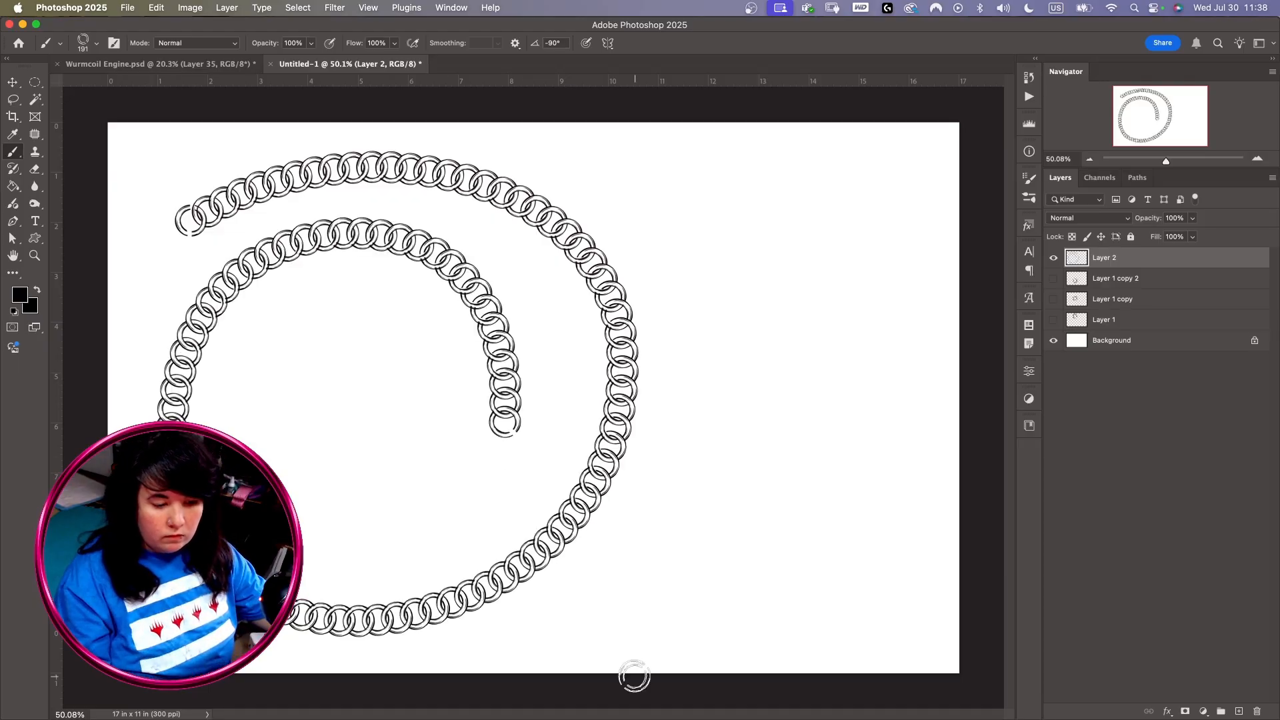
pyautogui.moveTo(755, 166)
pyautogui.mouseDown()
pyautogui.moveTo(686, 332)
pyautogui.moveTo(710, 563)
pyautogui.moveTo(891, 551)
pyautogui.moveTo(940, 310)
pyautogui.moveTo(818, 235)
pyautogui.moveTo(736, 453)
pyautogui.moveTo(825, 308)
pyautogui.mouseUp()
pyautogui.press('super+z')
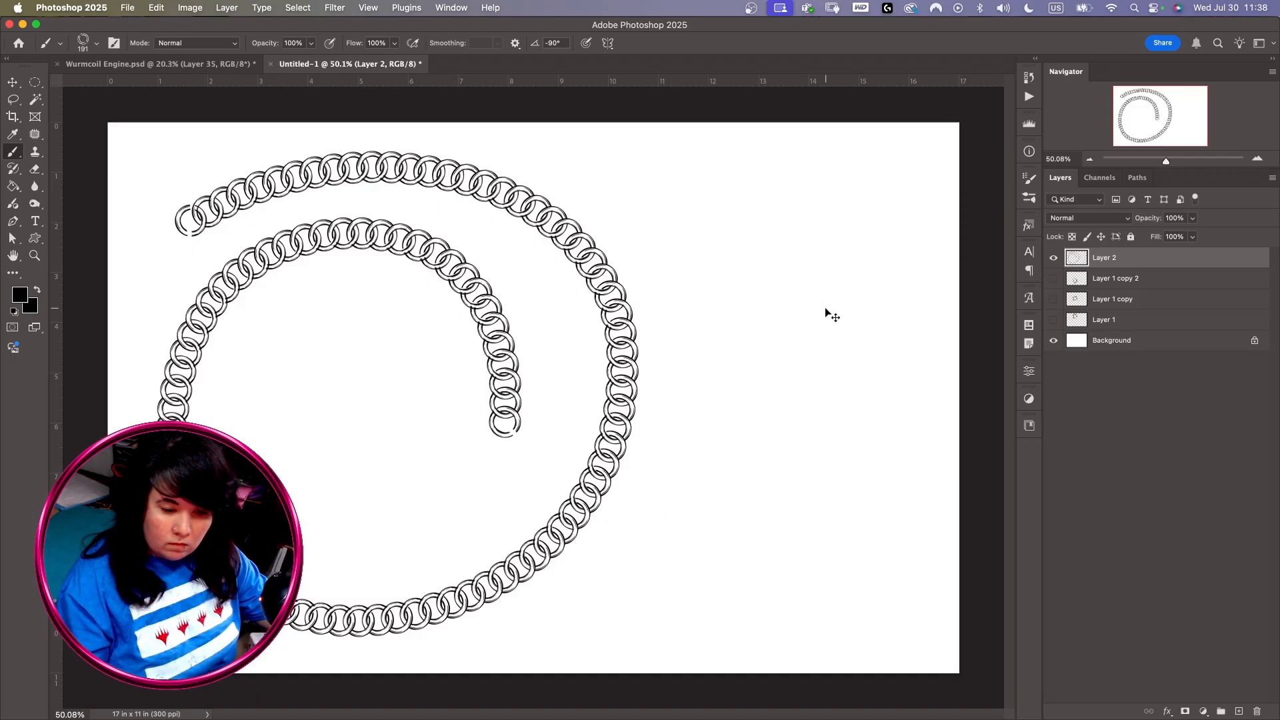
pyautogui.press('super+z')
# Paint a straight horizontal chain, a straight vertical chain and a short upward stroke, and undo all three
pyautogui.moveTo(177, 214)
pyautogui.mouseDown()
pyautogui.moveTo(733, 238)
pyautogui.moveTo(871, 269)
pyautogui.mouseUp()
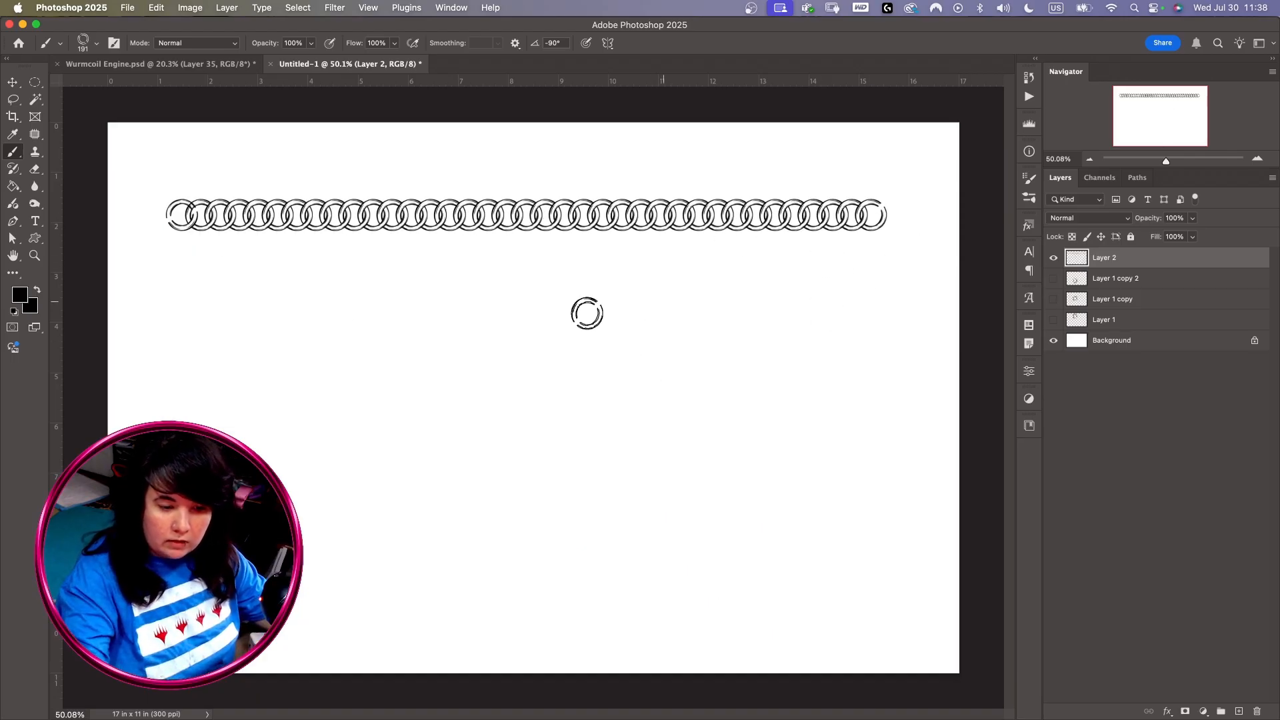
pyautogui.moveTo(264, 116); pyautogui.dragTo(265, 663)
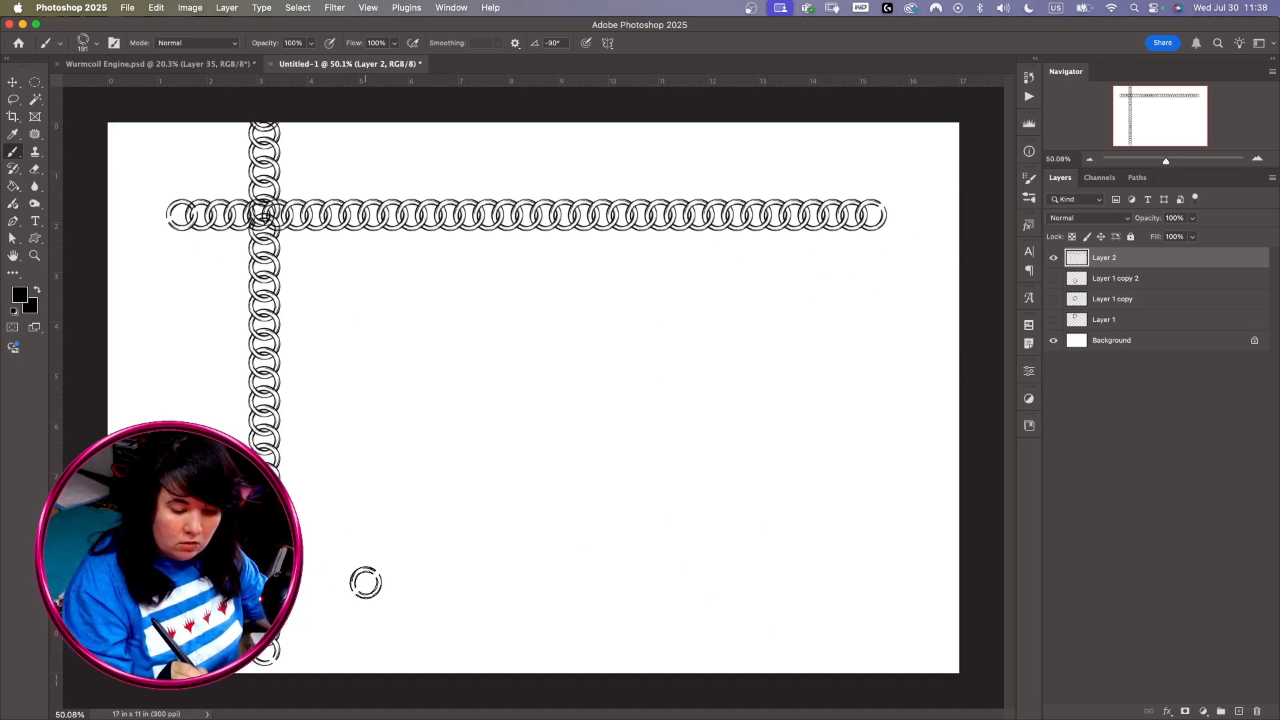
pyautogui.moveTo(365, 580); pyautogui.dragTo(387, 298)
pyautogui.press('super+z')
pyautogui.press('super+z')
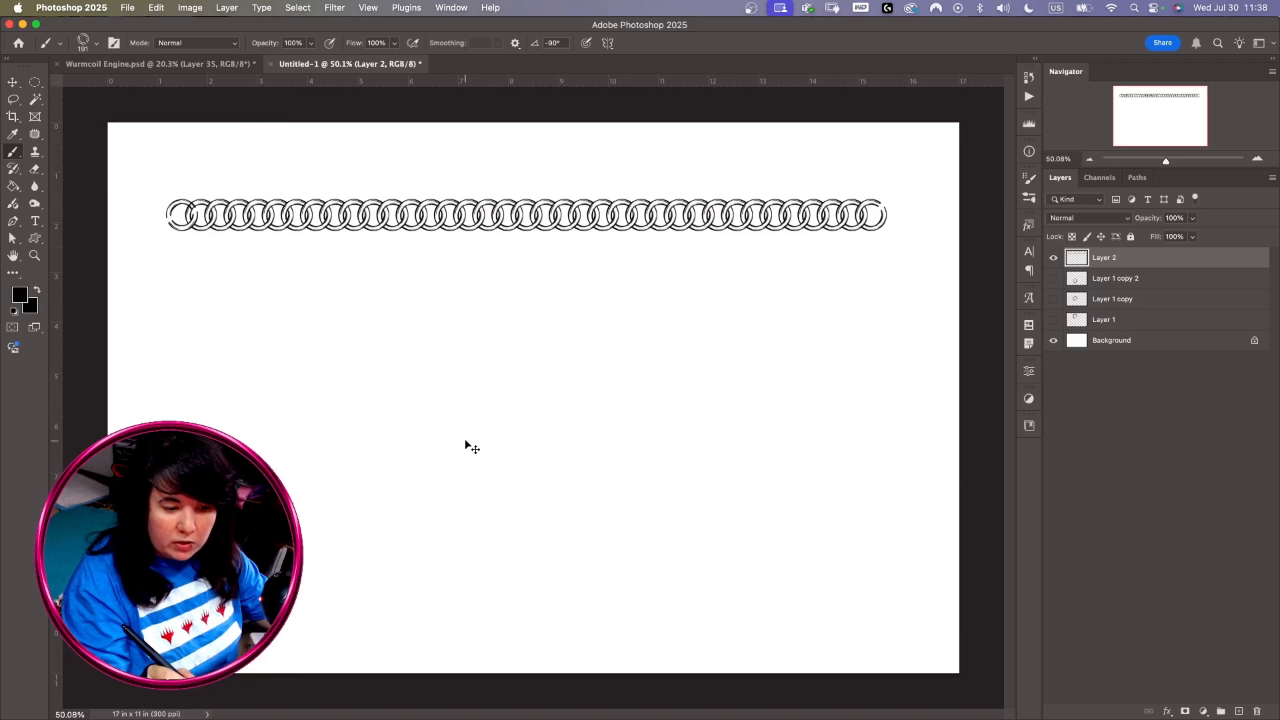
pyautogui.press('super+z')
# Reduce the brush size to 166 px, and paint and undo a short test chain
pyautogui.rightClick(597, 300)
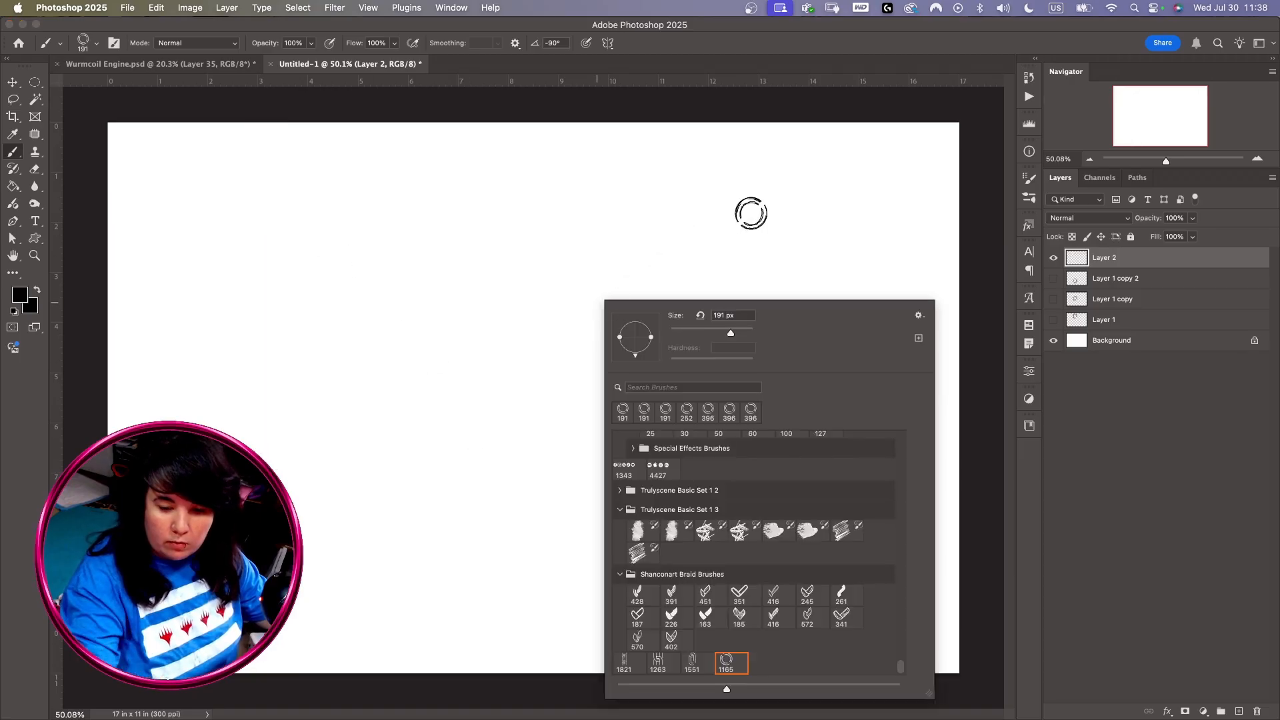
pyautogui.moveTo(730, 337); pyautogui.dragTo(725, 335)
pyautogui.moveTo(417, 262)
pyautogui.mouseDown()
pyautogui.moveTo(421, 386)
pyautogui.moveTo(490, 459)
pyautogui.moveTo(594, 441)
pyautogui.moveTo(624, 300)
pyautogui.mouseUp()
pyautogui.press('super+z')
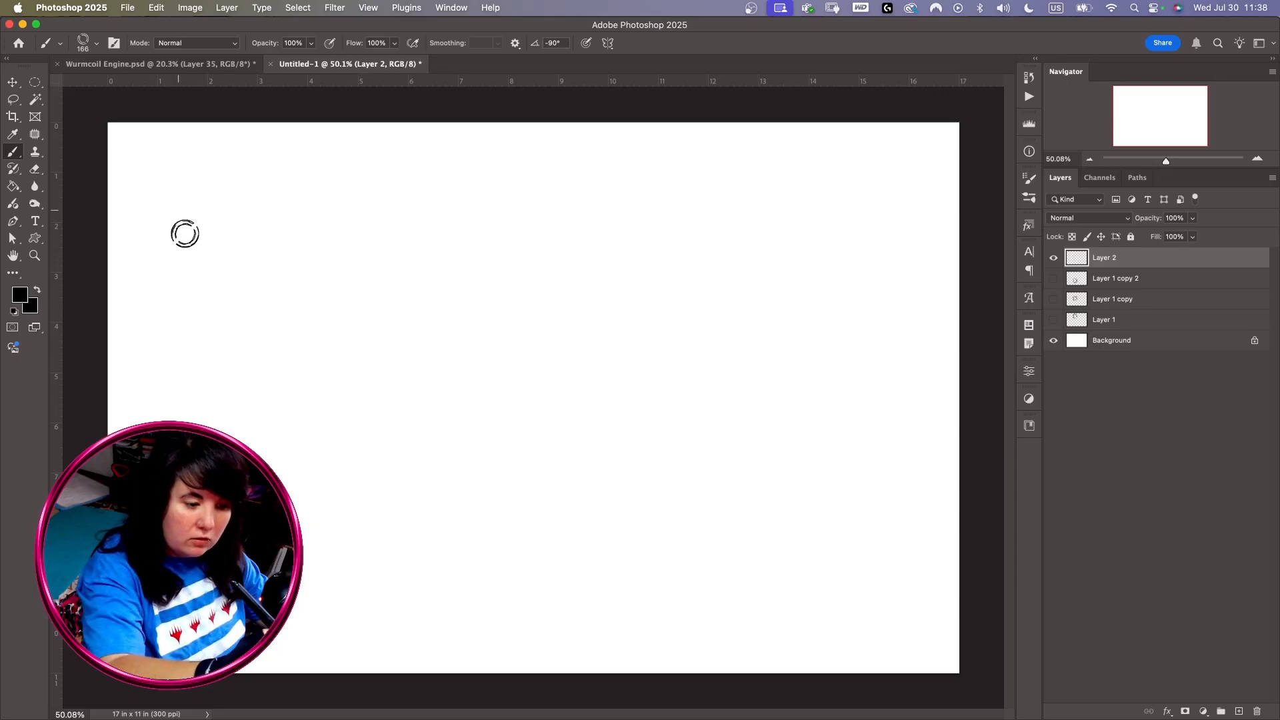
# Paint horizontal, straight vertical and sweeping test chains across the canvas with the 166 px brush, and undo them all
pyautogui.moveTo(235, 279); pyautogui.dragTo(840, 294)
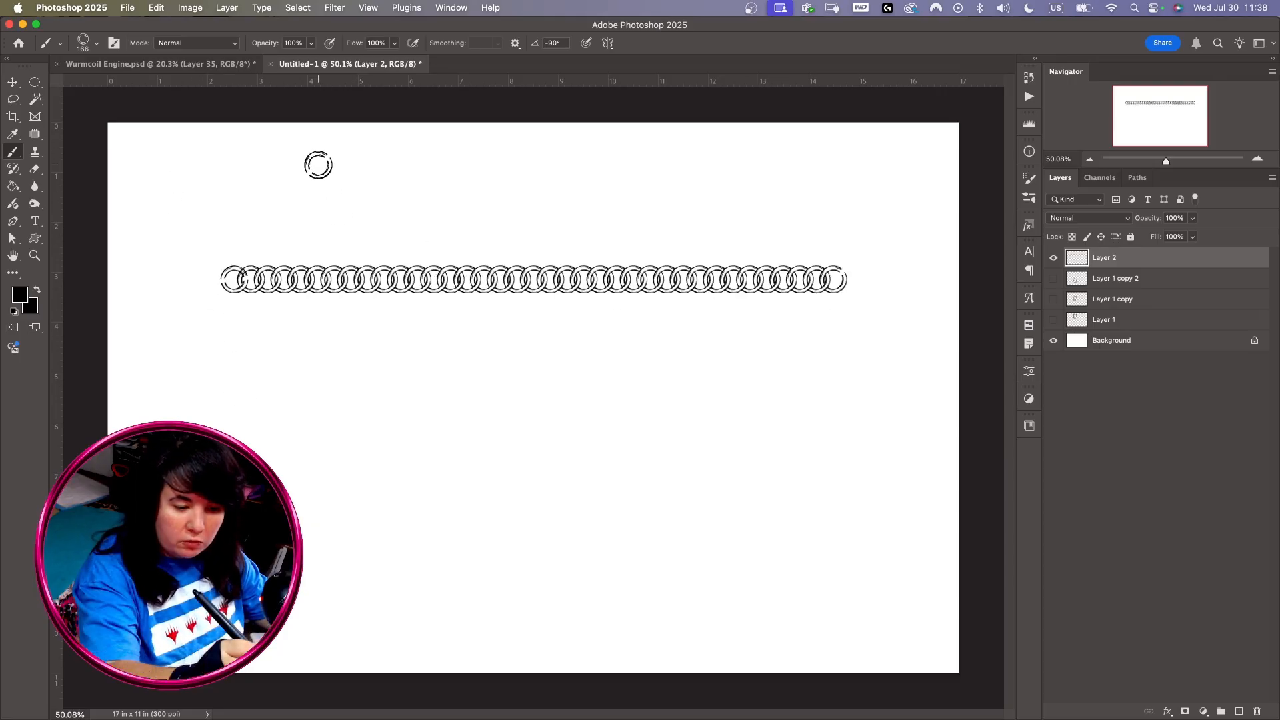
pyautogui.keyDown('shift'); pyautogui.click(318, 165); pyautogui.keyUp('shift')
pyautogui.keyDown('shift'); pyautogui.click(318, 486); pyautogui.keyUp('shift')
pyautogui.moveTo(332, 496)
pyautogui.mouseDown()
pyautogui.moveTo(335, 576)
pyautogui.moveTo(402, 606)
pyautogui.moveTo(574, 570)
pyautogui.moveTo(648, 584)
pyautogui.moveTo(844, 561)
pyautogui.moveTo(926, 570)
pyautogui.mouseUp()
pyautogui.press('super+z')
pyautogui.press('super+z')
pyautogui.press('super+z')
pyautogui.moveTo(930, 466)
pyautogui.mouseDown()
pyautogui.moveTo(699, 385)
pyautogui.moveTo(390, 465)
pyautogui.moveTo(172, 419)
pyautogui.mouseUp()
pyautogui.press('super+z')
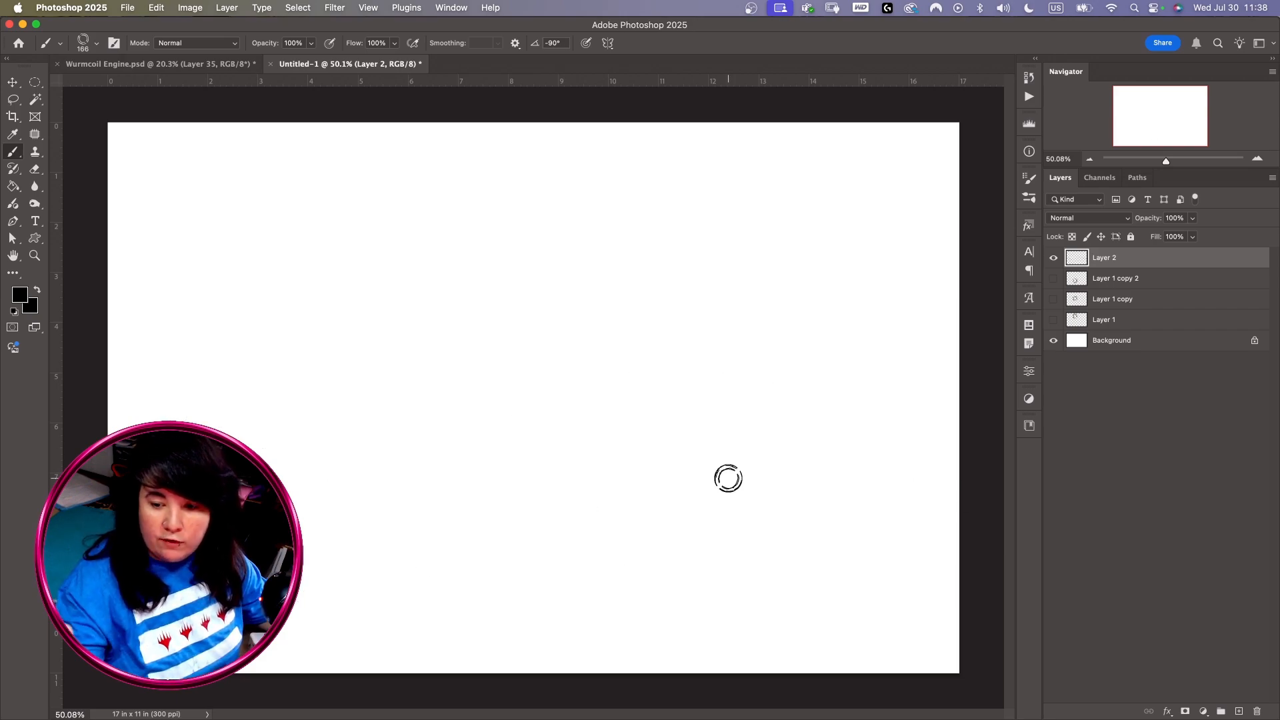
# Save the brush as a new preset named Chain Test 2, including its size and tool settings but not color
pyautogui.click(1030, 181)
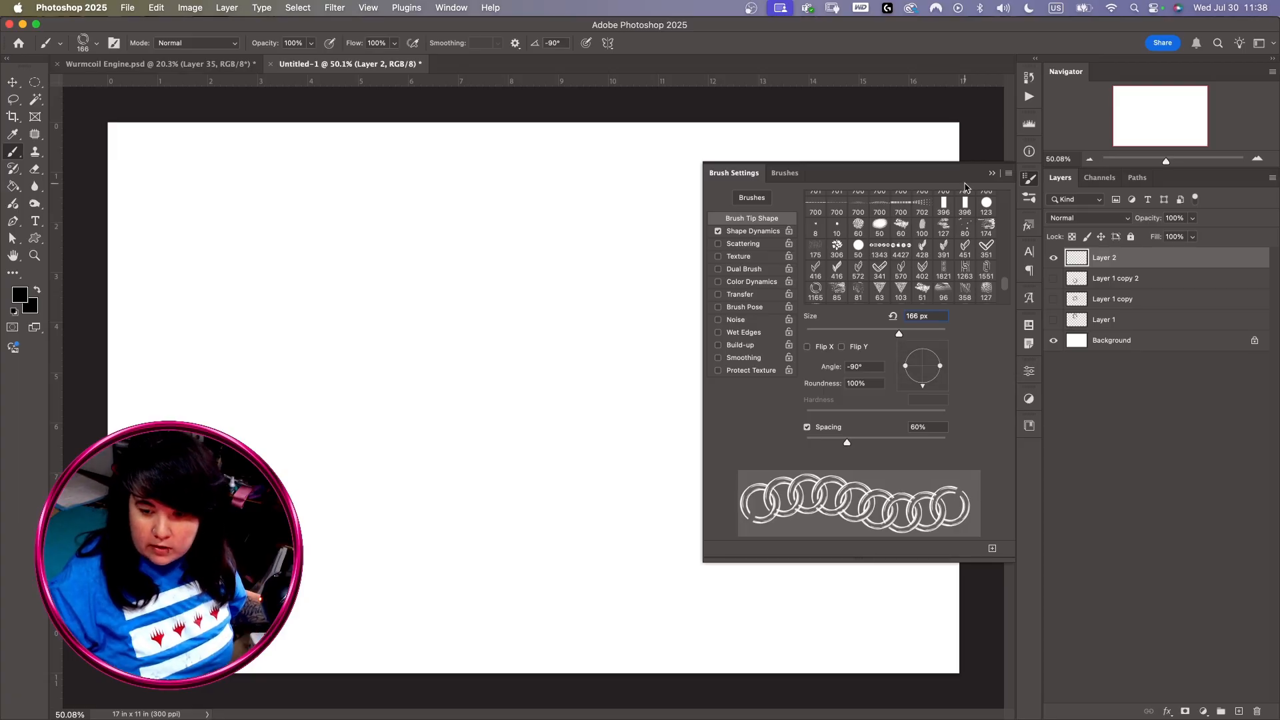
pyautogui.click(1010, 175)
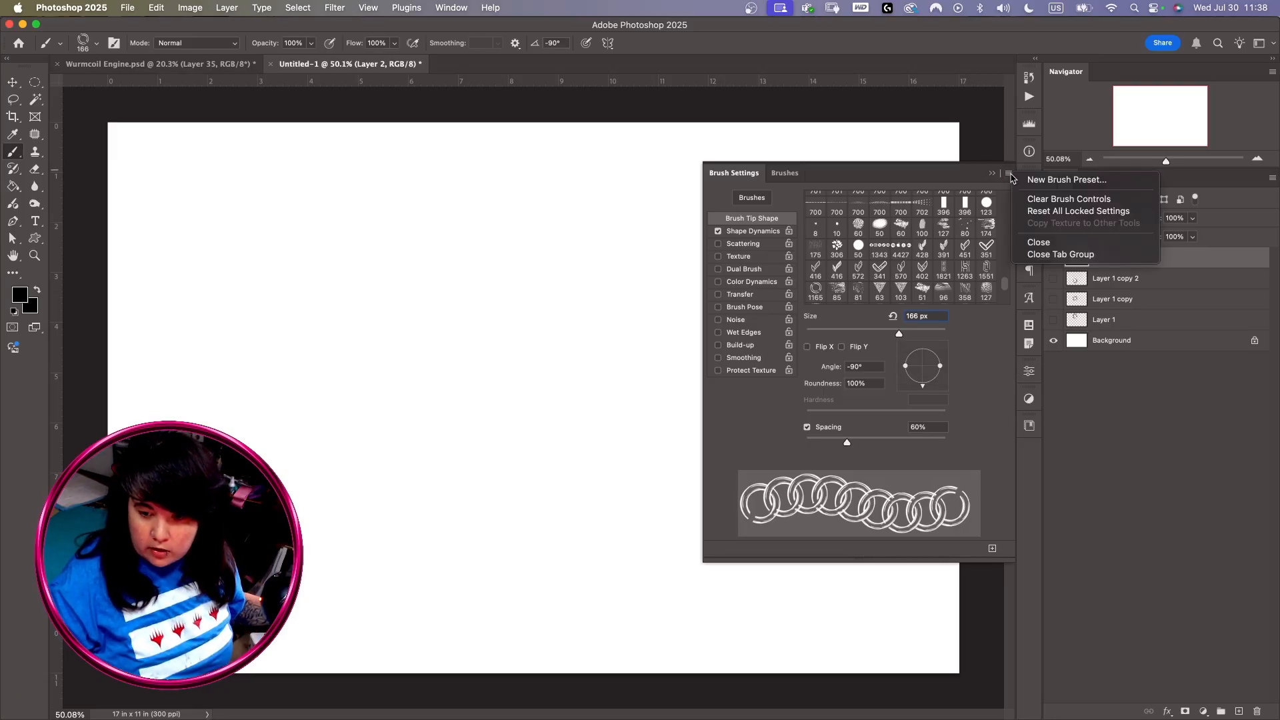
pyautogui.click(1067, 180)
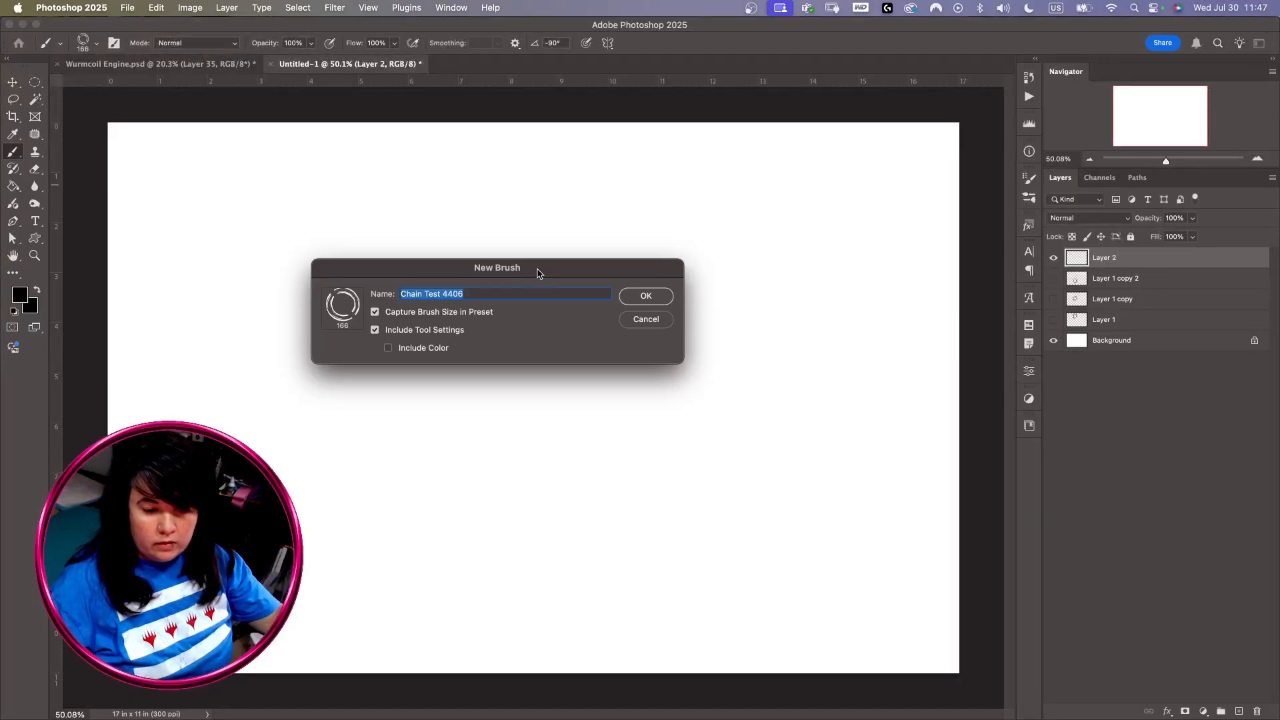
pyautogui.moveTo(539, 274); pyautogui.dragTo(530, 288)
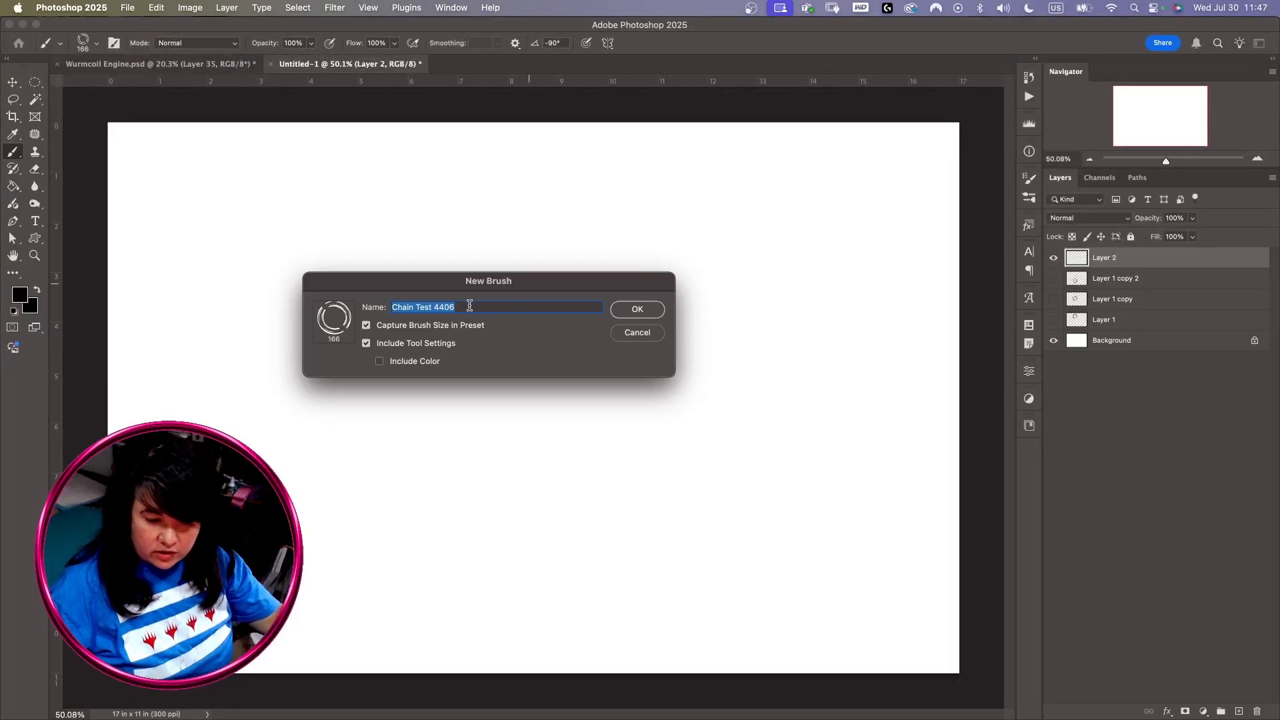
pyautogui.write('Ch')
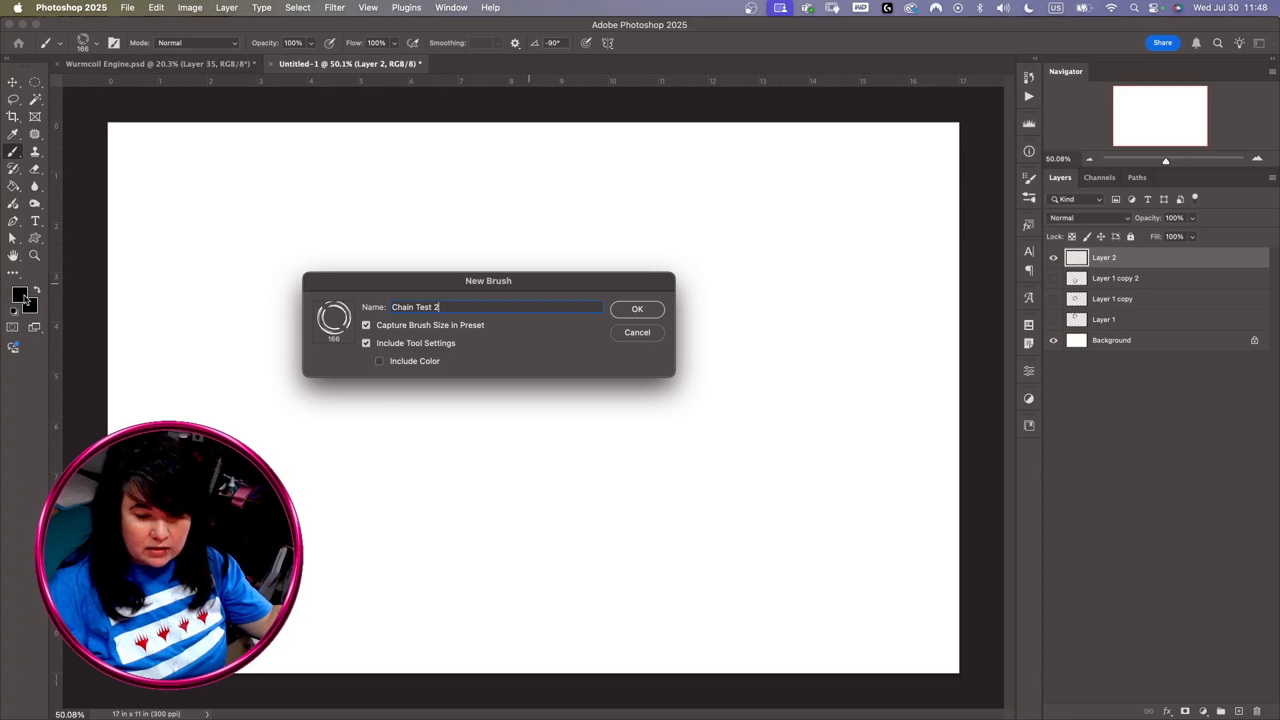
pyautogui.click(638, 310)
# Delete the 1165 px ring brush and the older chain preset next to it from the brush presets
pyautogui.rightClick(467, 221)
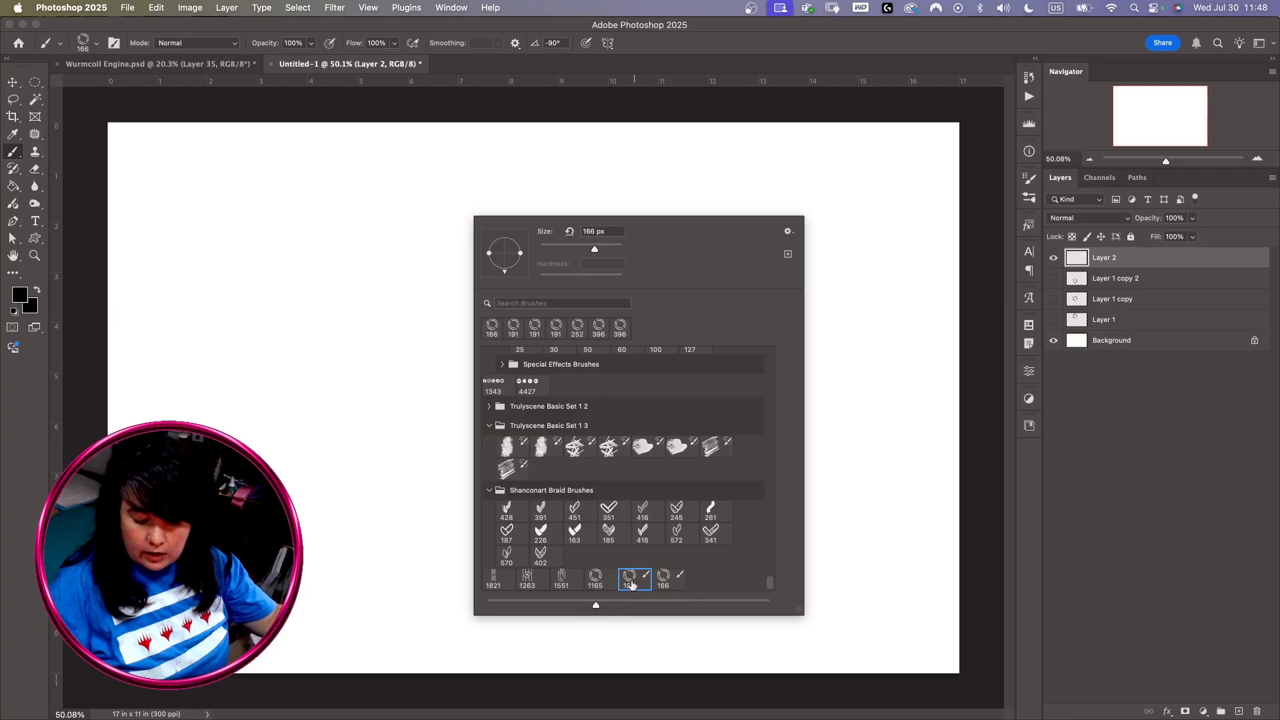
pyautogui.click(595, 578)
pyautogui.rightClick(599, 584)
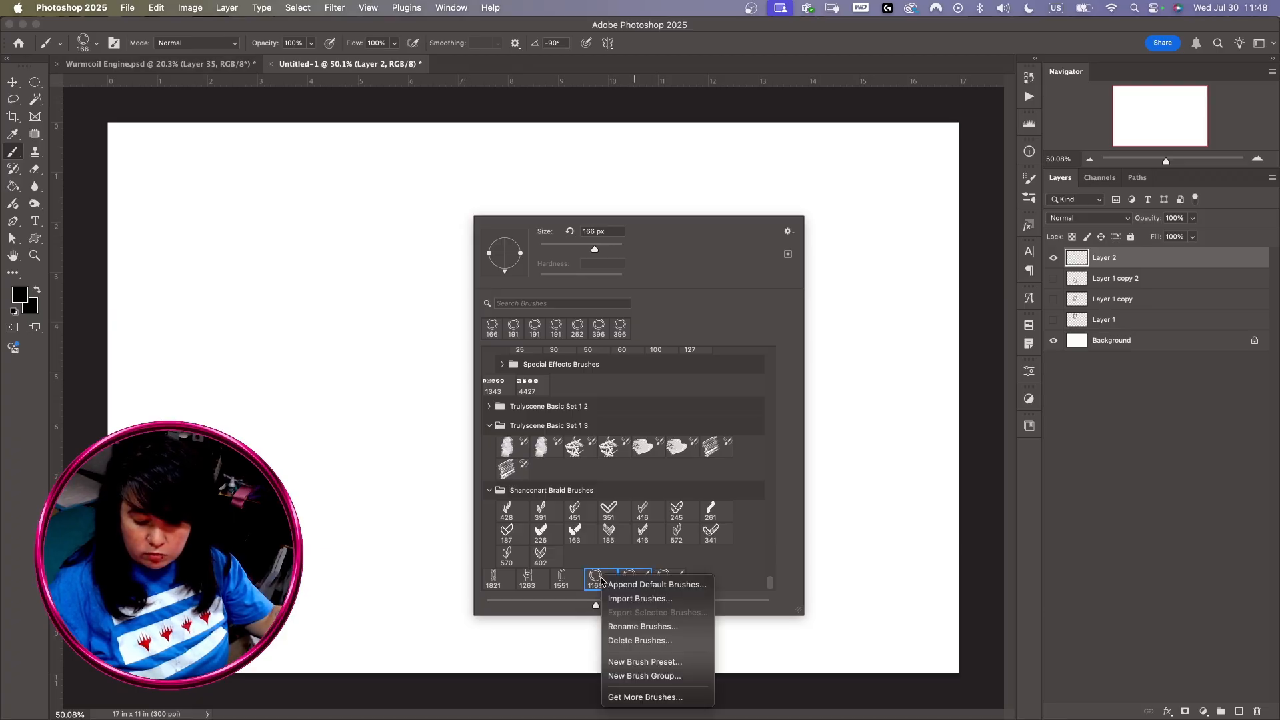
pyautogui.click(653, 641)
pyautogui.click(679, 264)
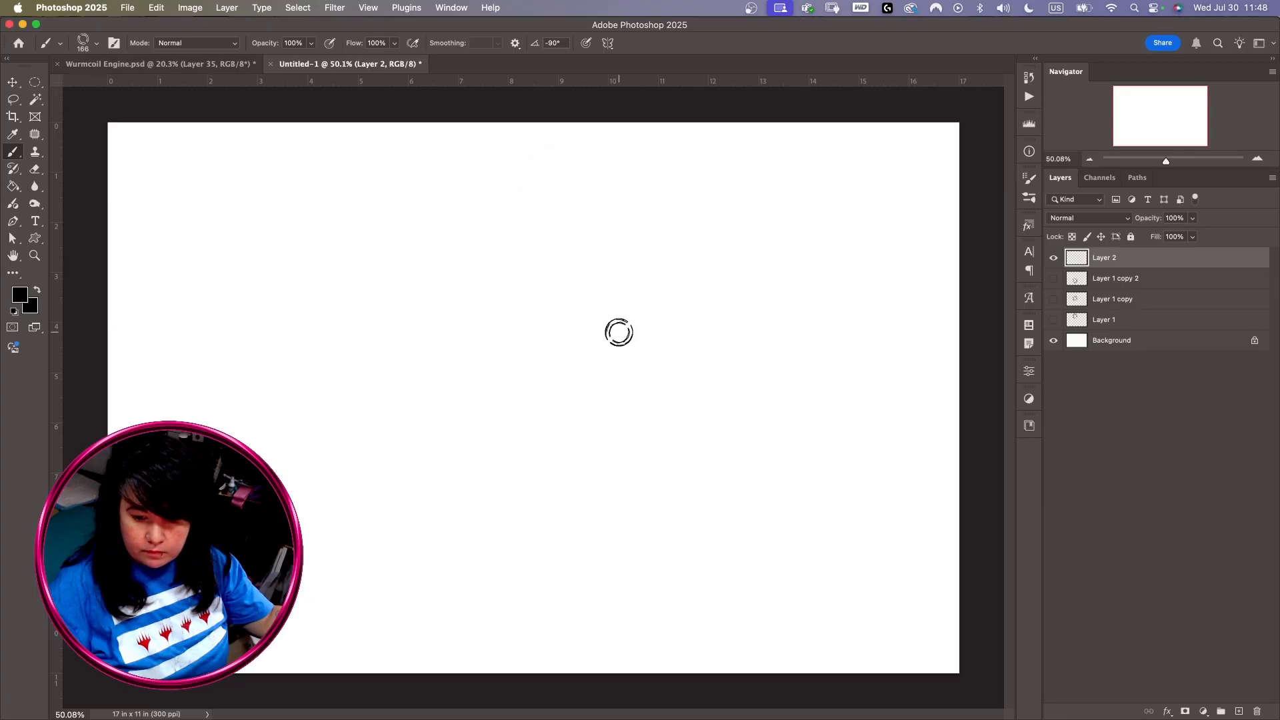
# Select the remaining 166 px chain preset and paint a winding chain across Layer 2
pyautogui.click(623, 586)
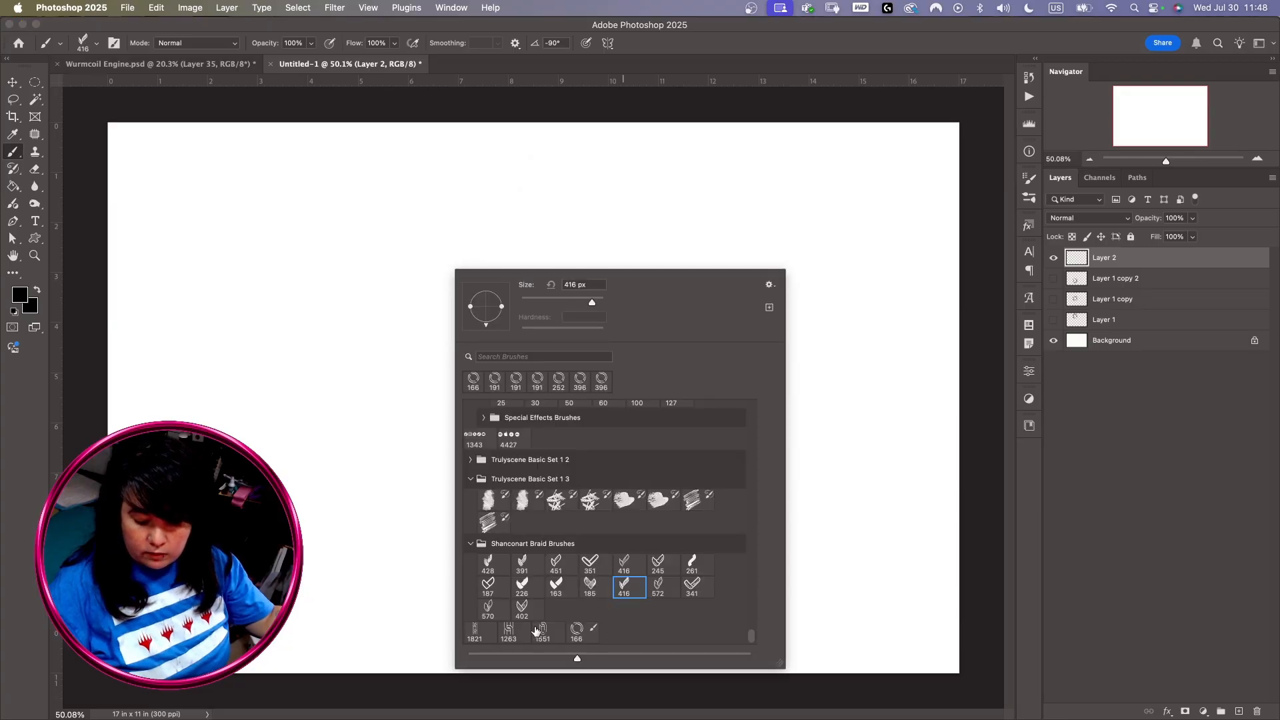
pyautogui.click(576, 632)
pyautogui.moveTo(270, 283)
pyautogui.mouseDown()
pyautogui.moveTo(746, 454)
pyautogui.moveTo(609, 209)
pyautogui.mouseUp()
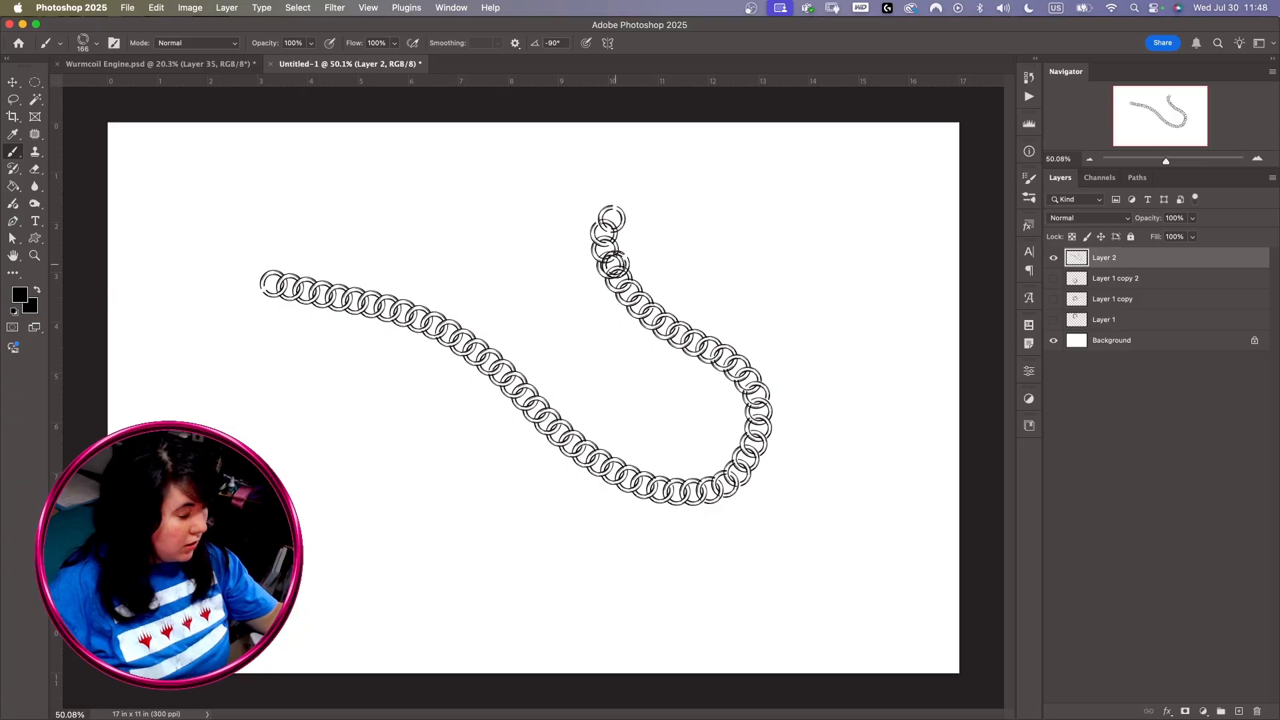